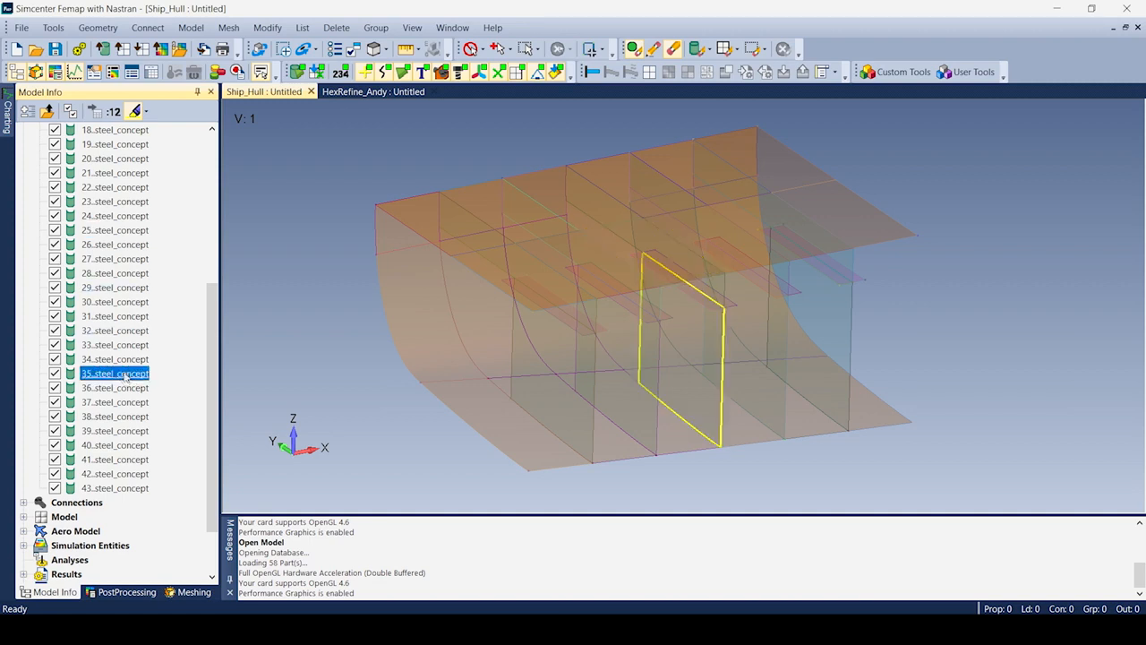
# Deselect the hull parts so they display solid, collapse the Geometry list, and show the Meshing tools.
pyautogui.moveTo(212, 408); pyautogui.dragTo(191, 135)
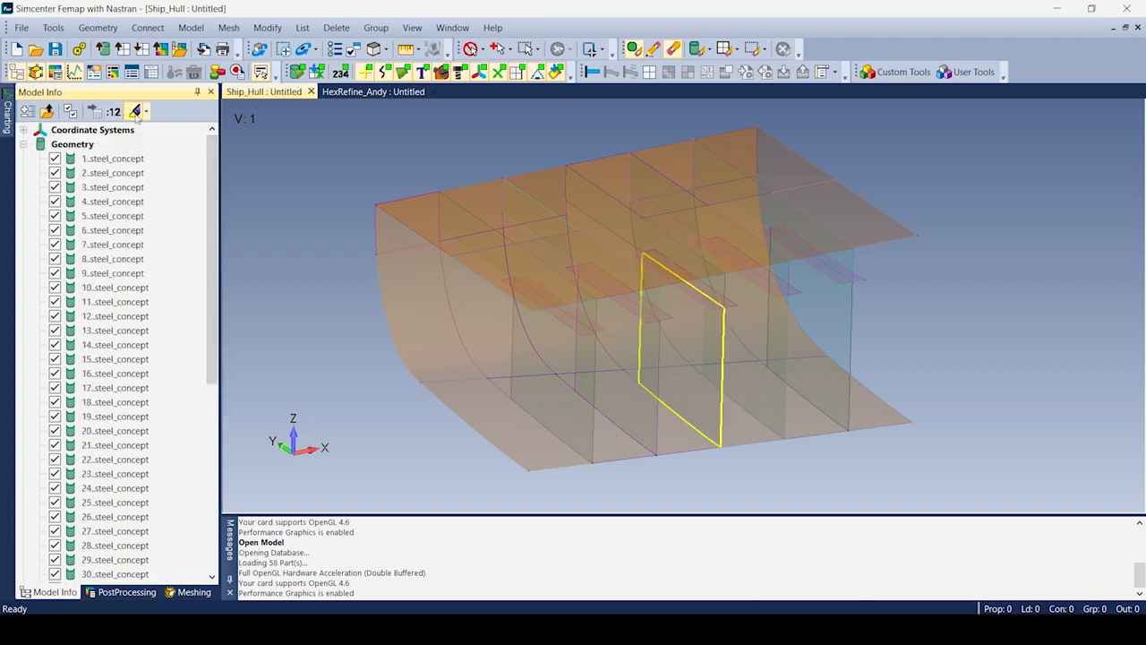
pyautogui.click(23, 144)
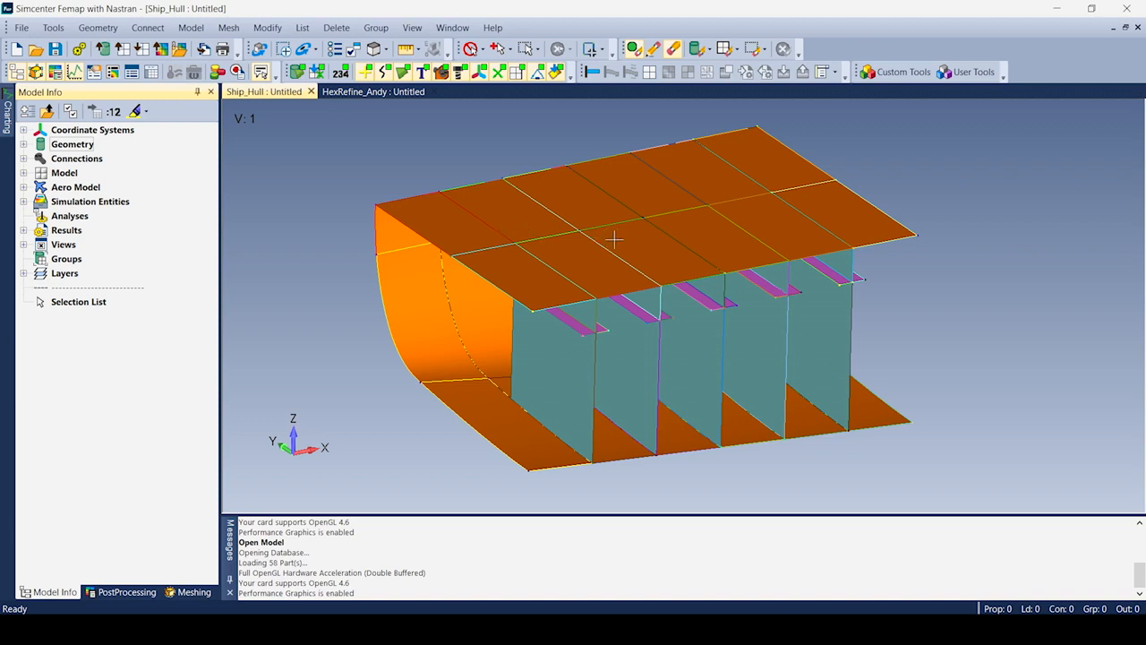
pyautogui.click(188, 591)
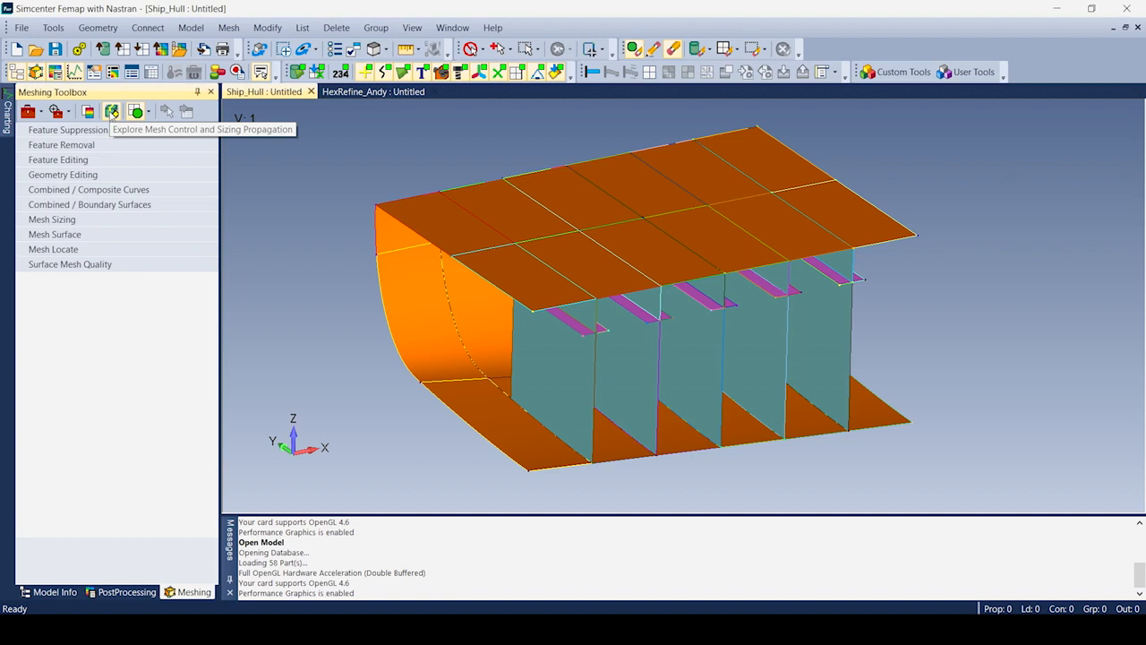
# In Mesh Control Explorer, display paired and free edges and isolate edge pairs [134]/[106] and [103]/[71].
pyautogui.click(112, 112)
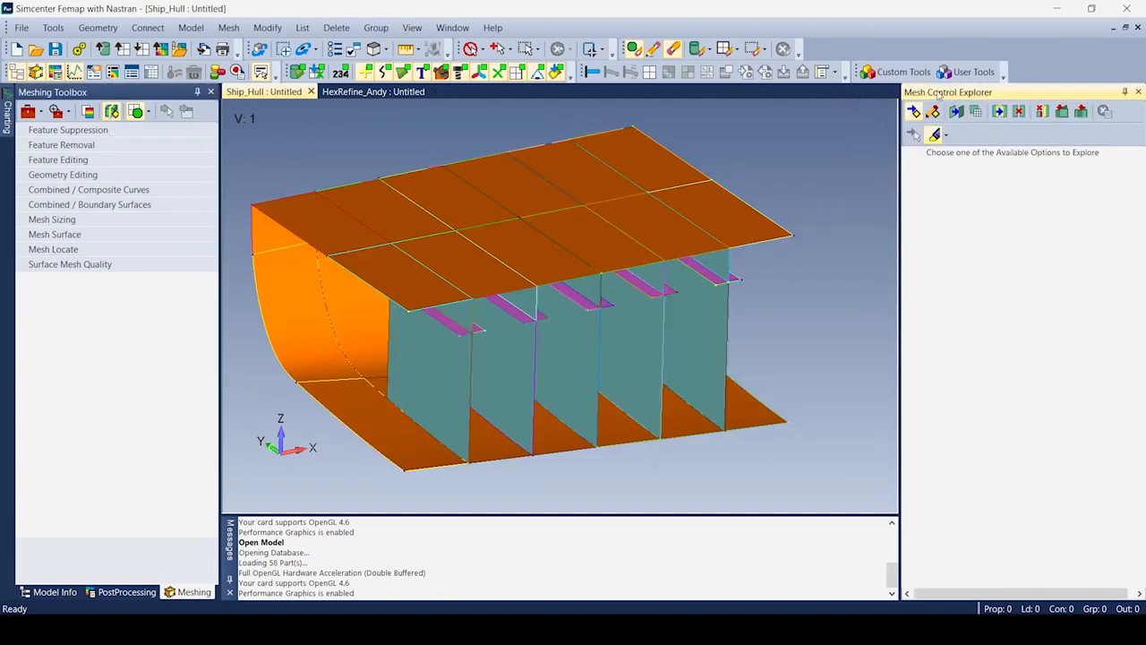
pyautogui.click(999, 112)
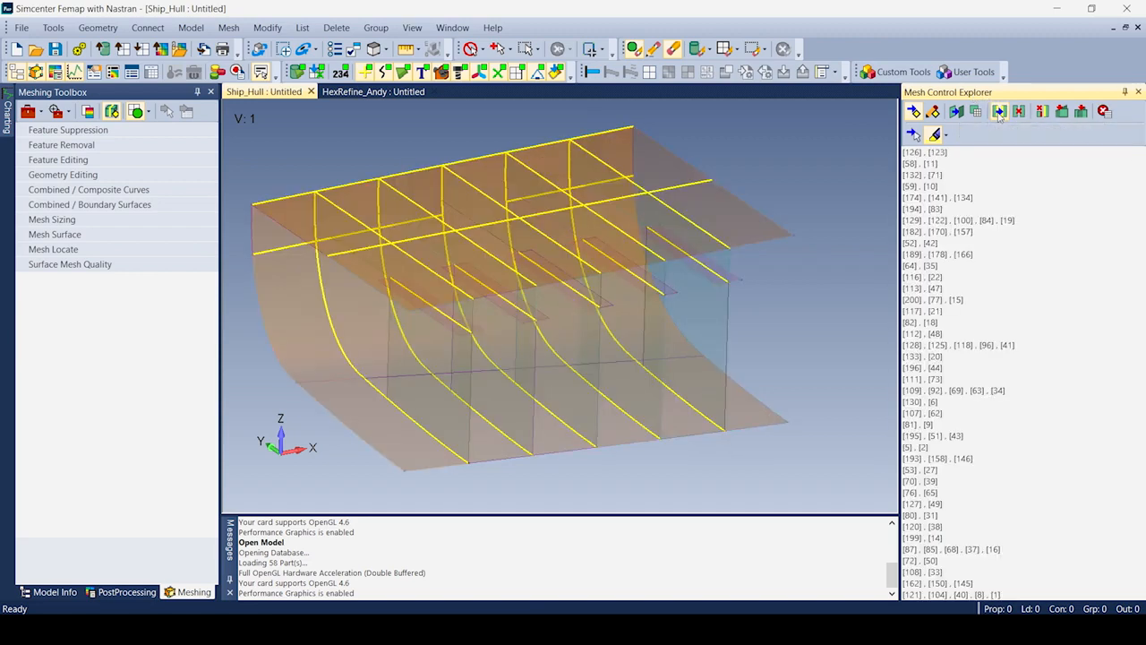
pyautogui.click(1019, 112)
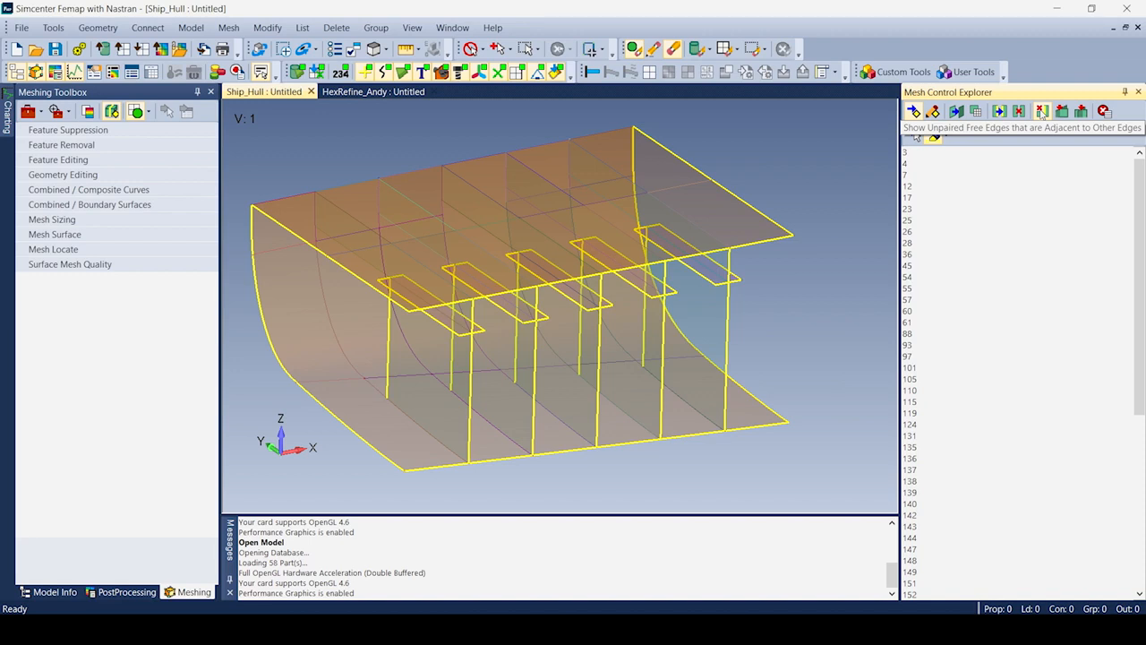
pyautogui.click(1042, 112)
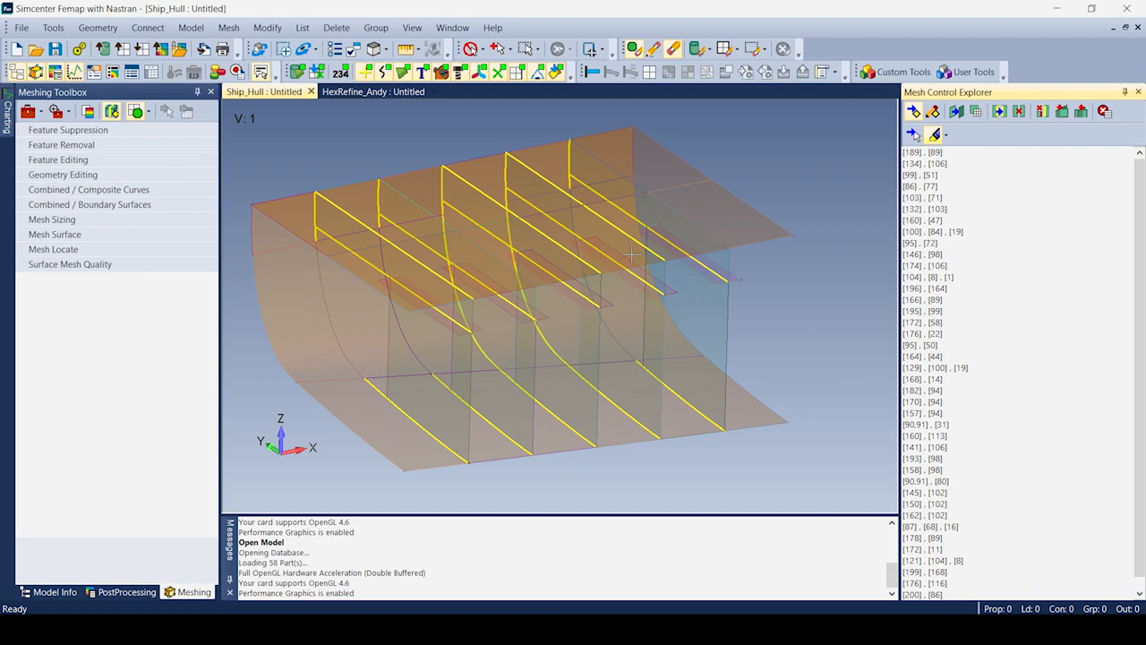
pyautogui.click(938, 167)
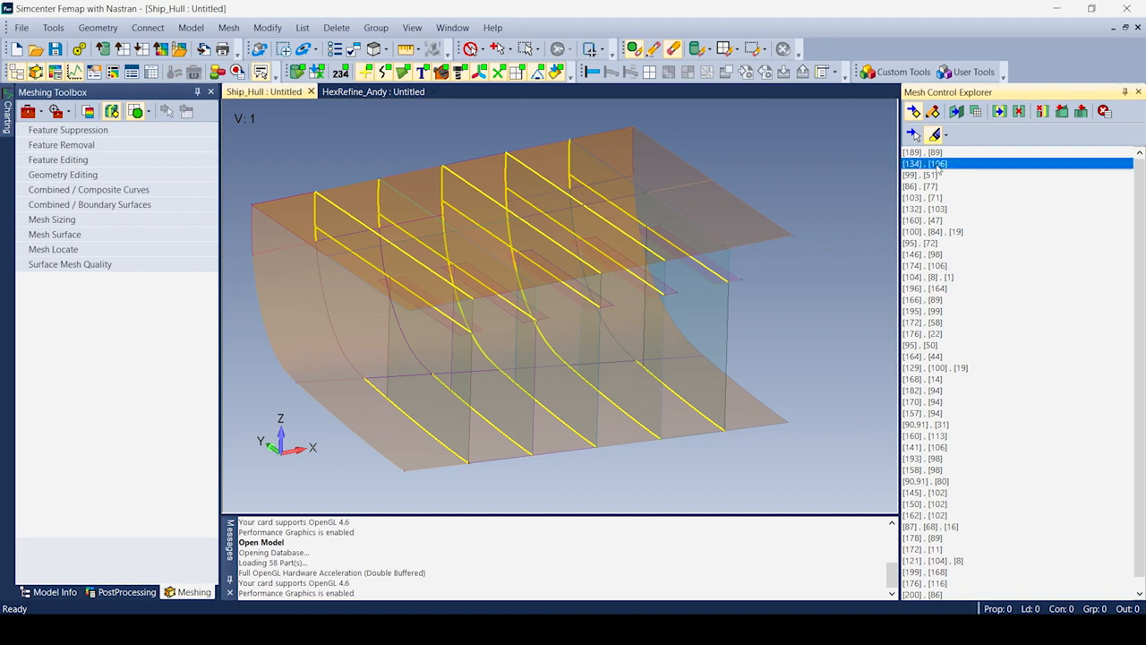
pyautogui.click(935, 200)
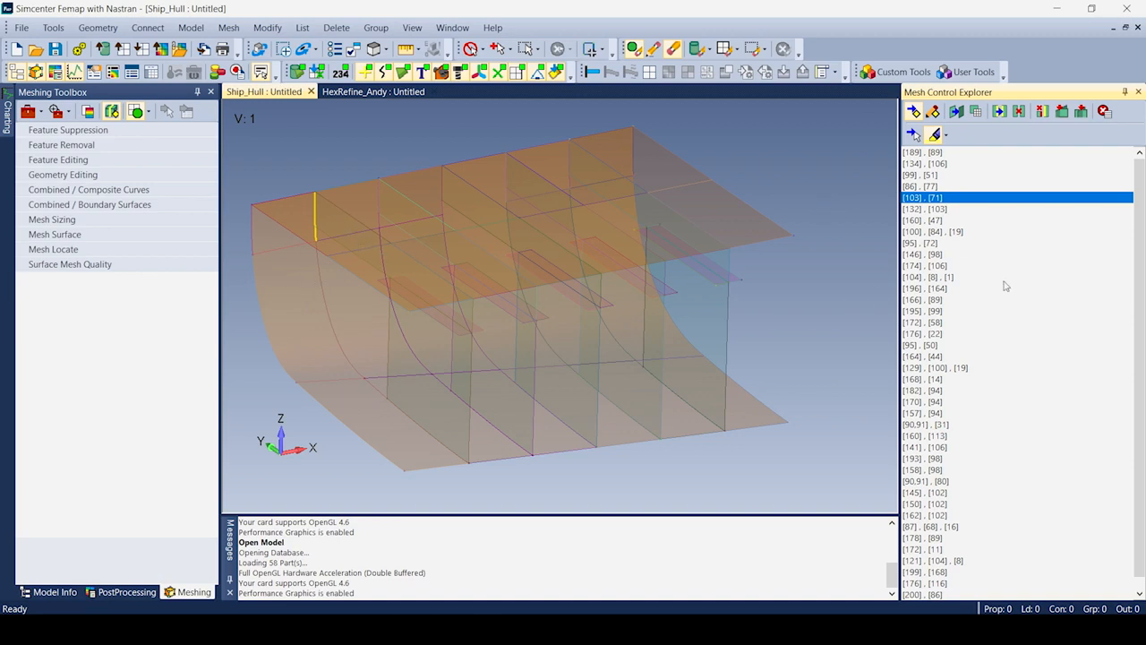
# Imprint points on all listed edge pairs, then check and clear the non-adjacent free edges.
pyautogui.rightClick(945, 201)
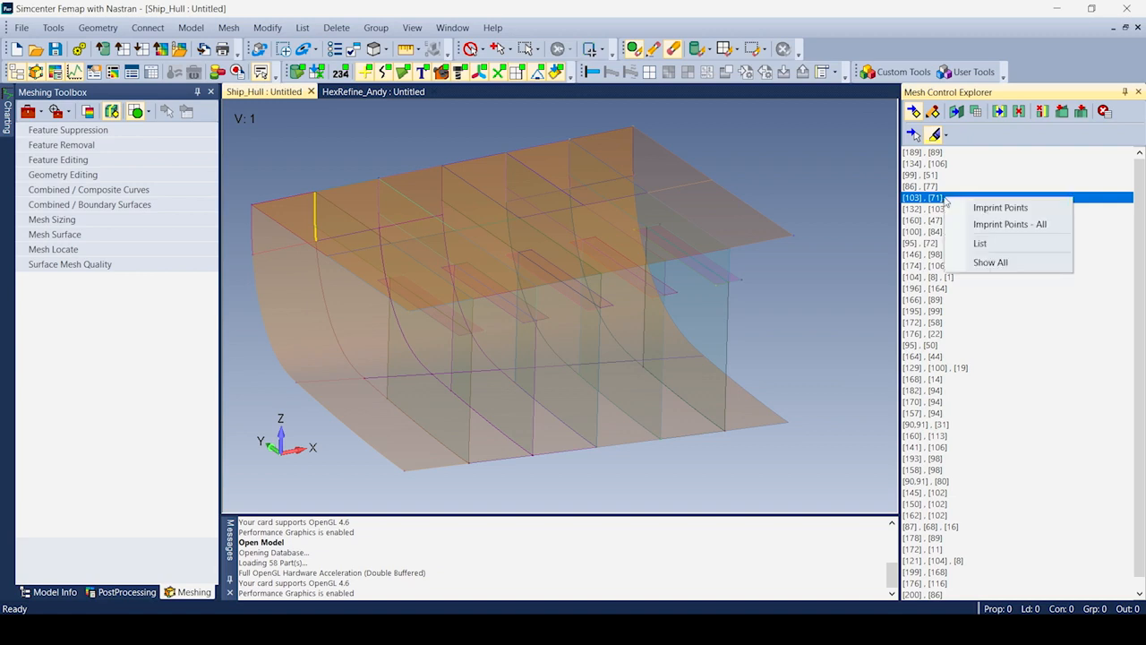
pyautogui.click(984, 227)
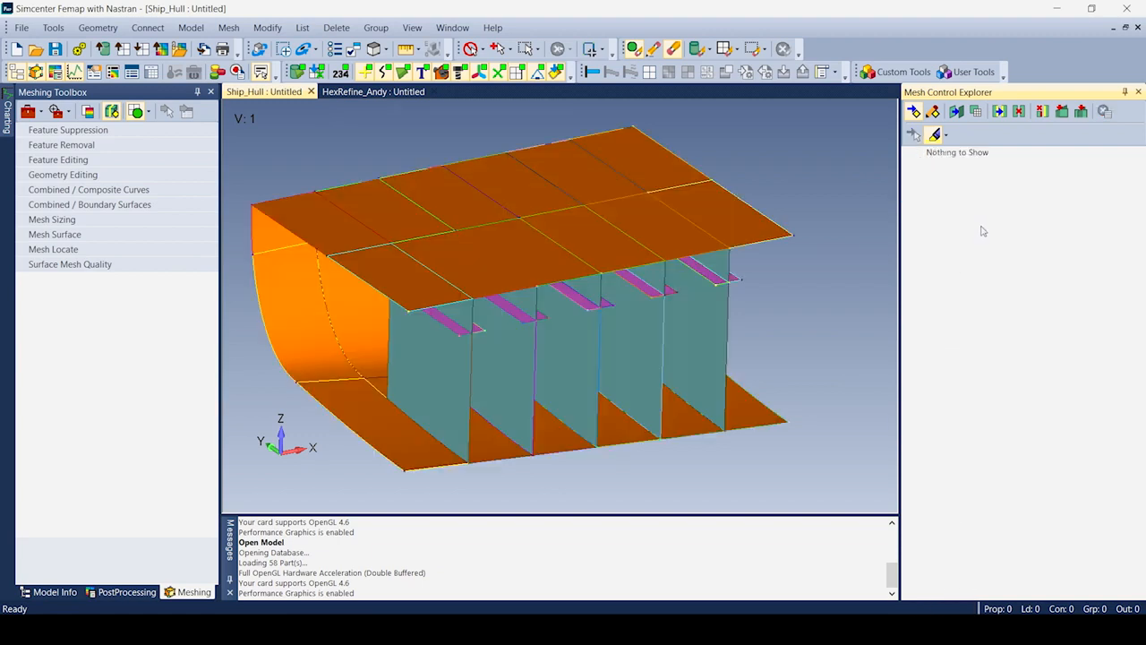
pyautogui.click(1020, 111)
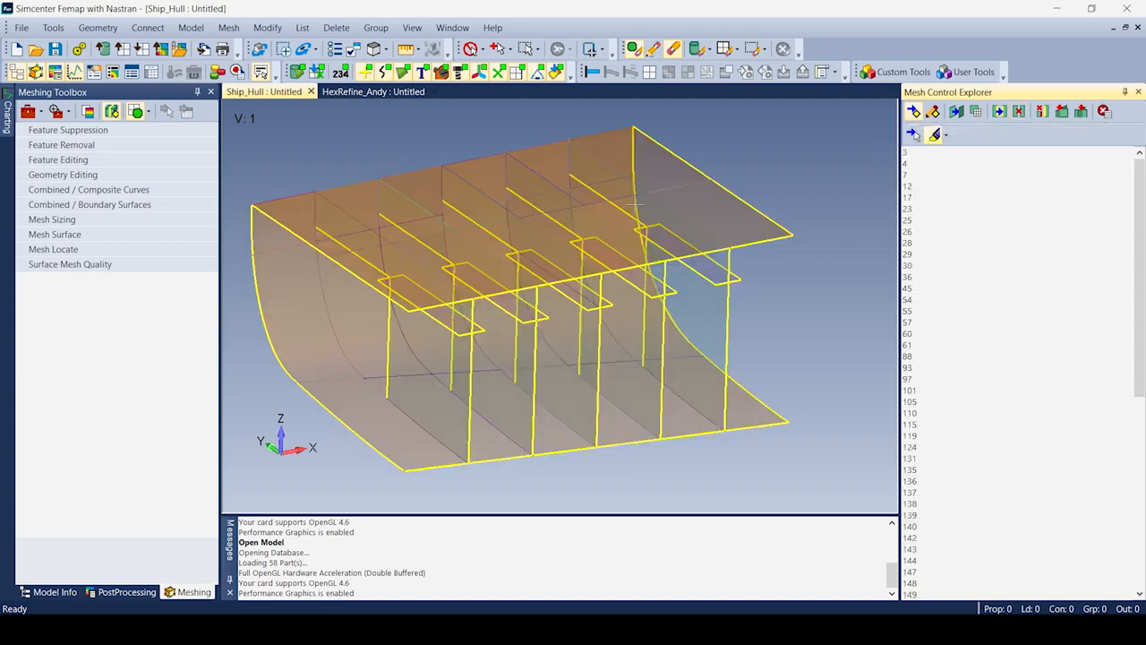
pyautogui.moveTo(564, 361)
pyautogui.mouseDown(button='middle')
pyautogui.moveTo(594, 317)
pyautogui.moveTo(529, 358)
pyautogui.moveTo(552, 363)
pyautogui.mouseUp(button='middle')
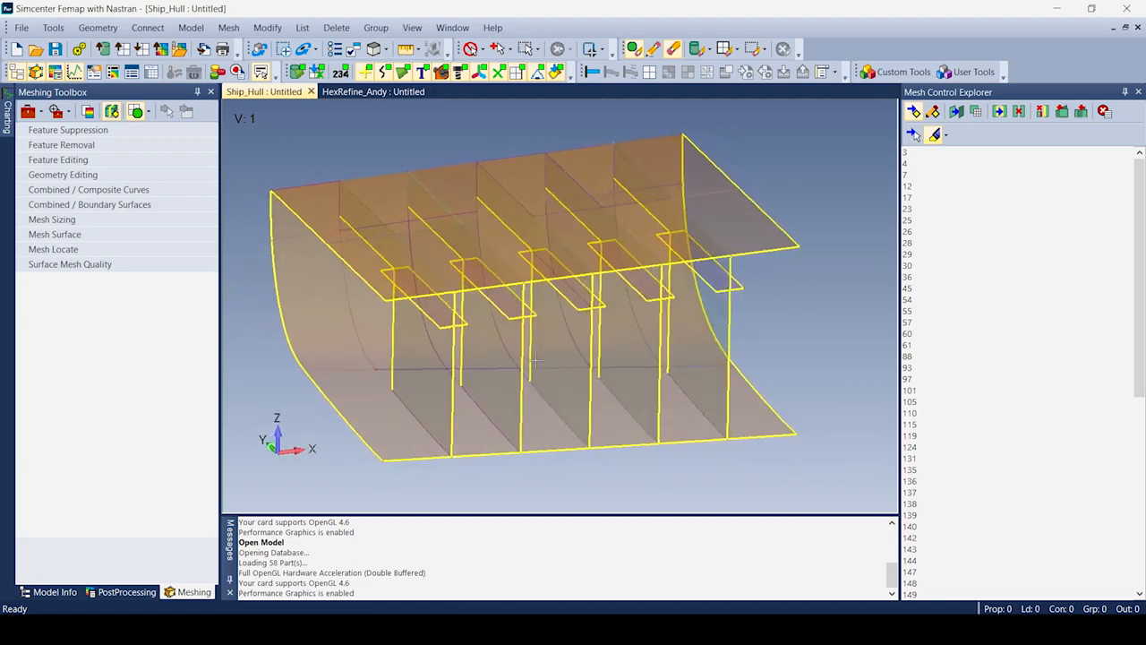
pyautogui.click(1042, 111)
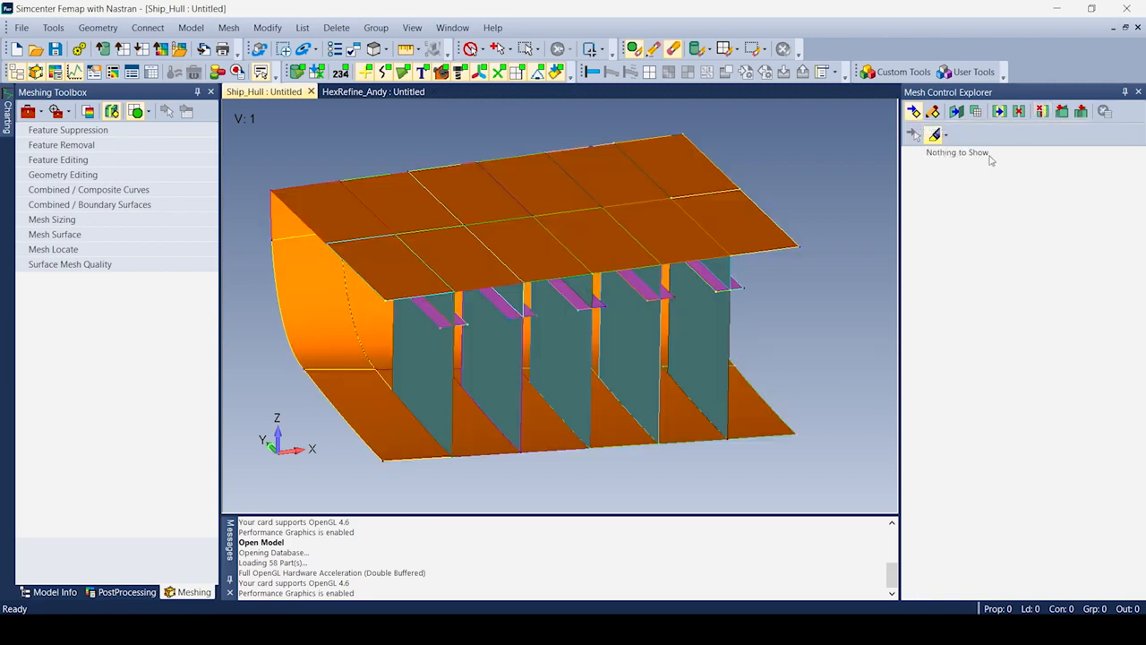
# Mesh all 49 hull surfaces with a calculated mesh size of 233.3355.
pyautogui.click(1138, 92)
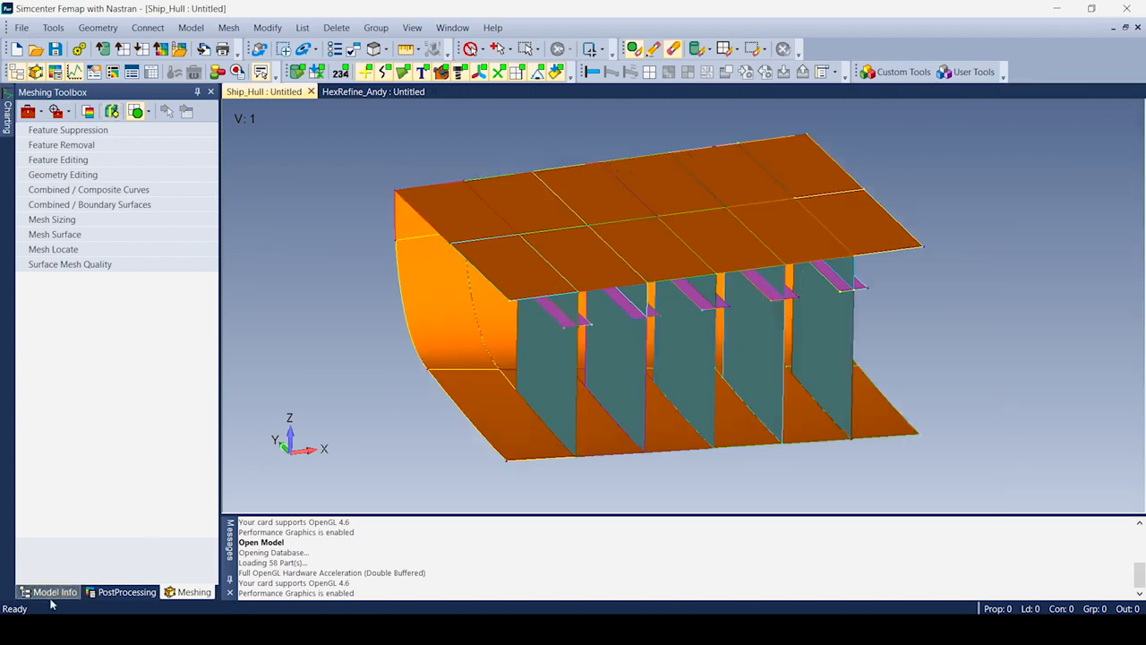
pyautogui.click(178, 591)
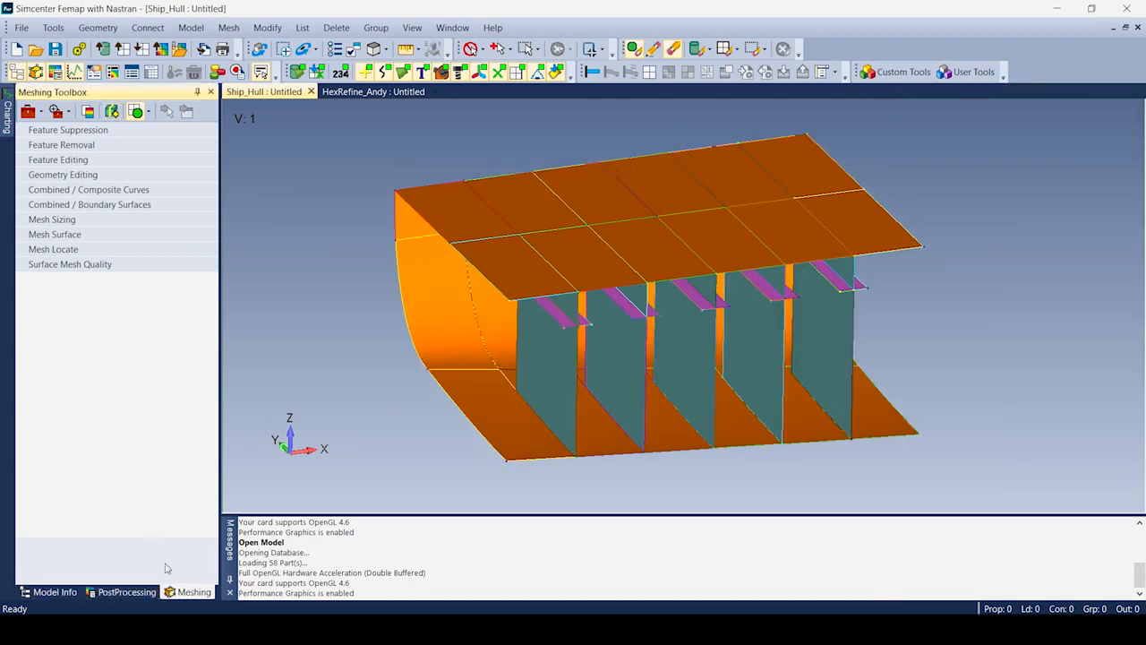
pyautogui.click(68, 234)
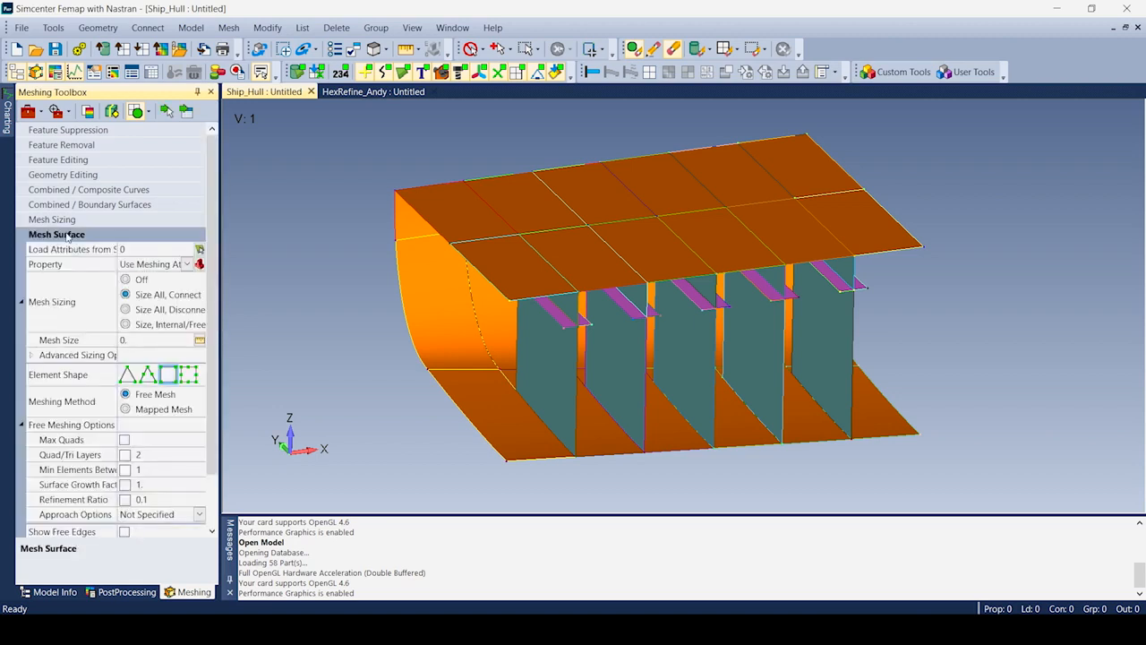
pyautogui.click(199, 339)
pyautogui.click(657, 558)
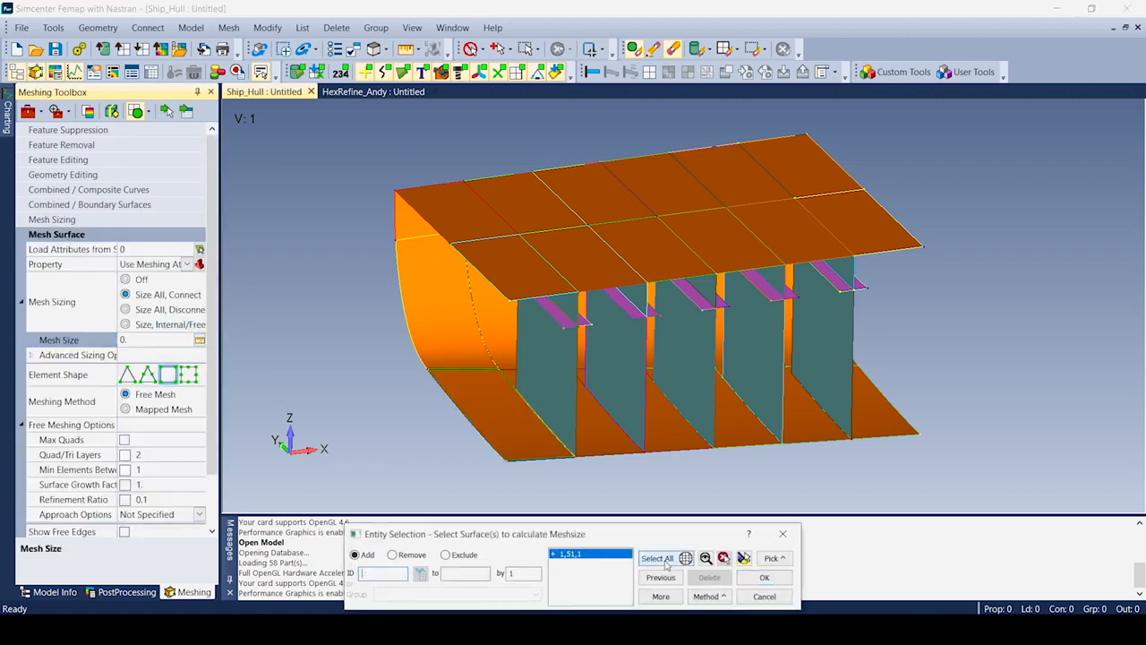
pyautogui.click(764, 577)
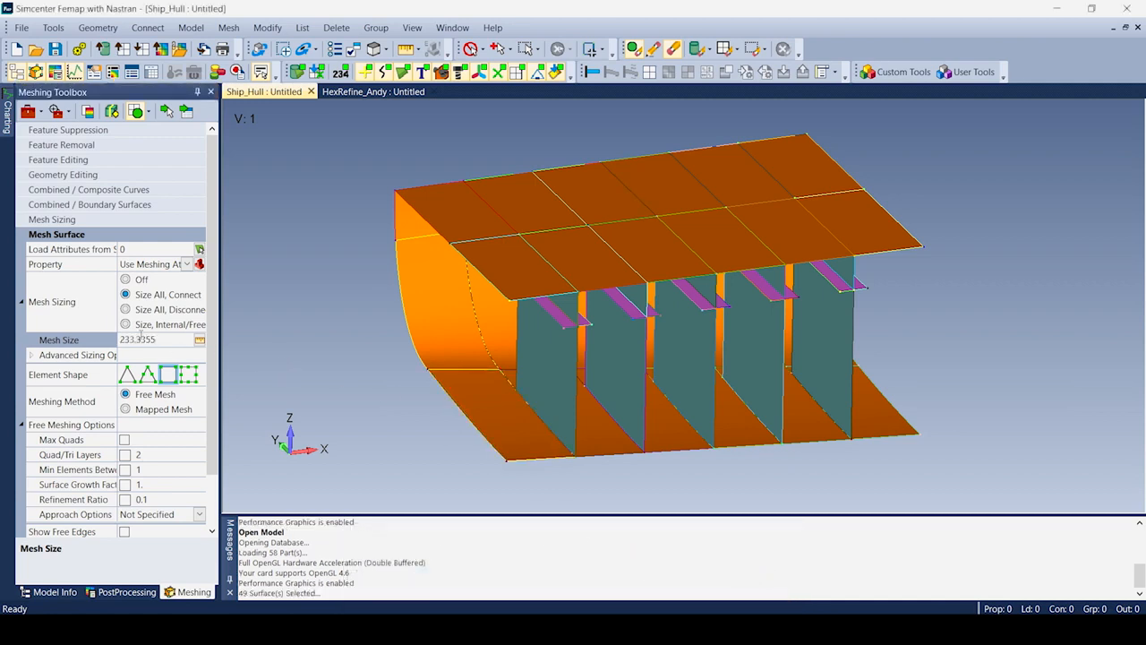
pyautogui.click(185, 112)
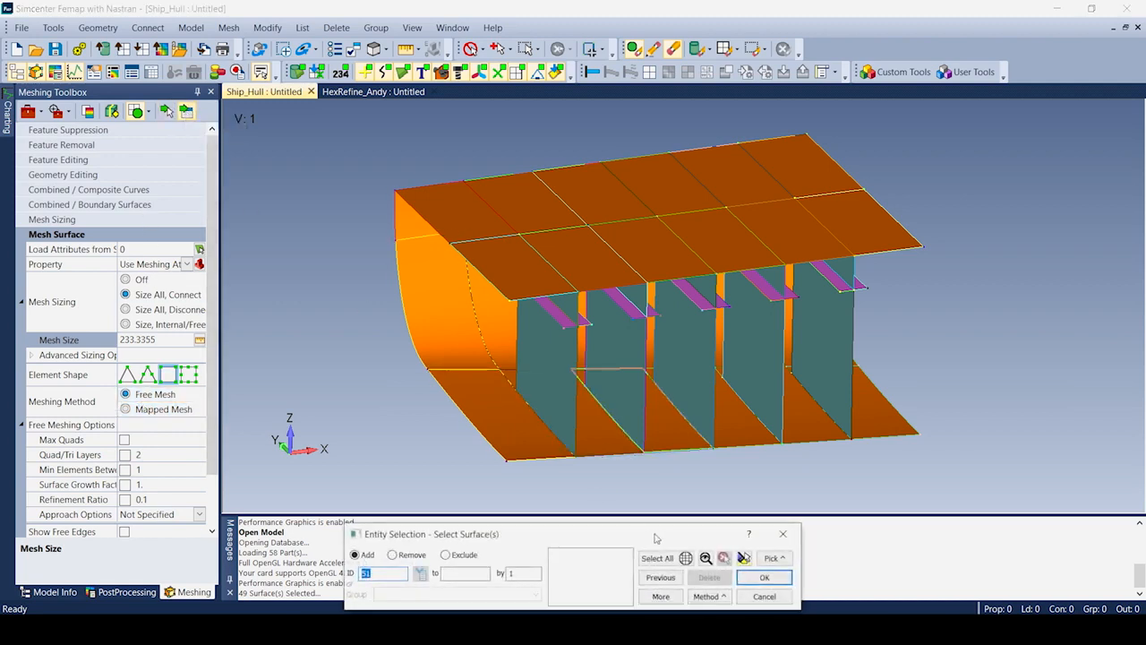
pyautogui.click(763, 578)
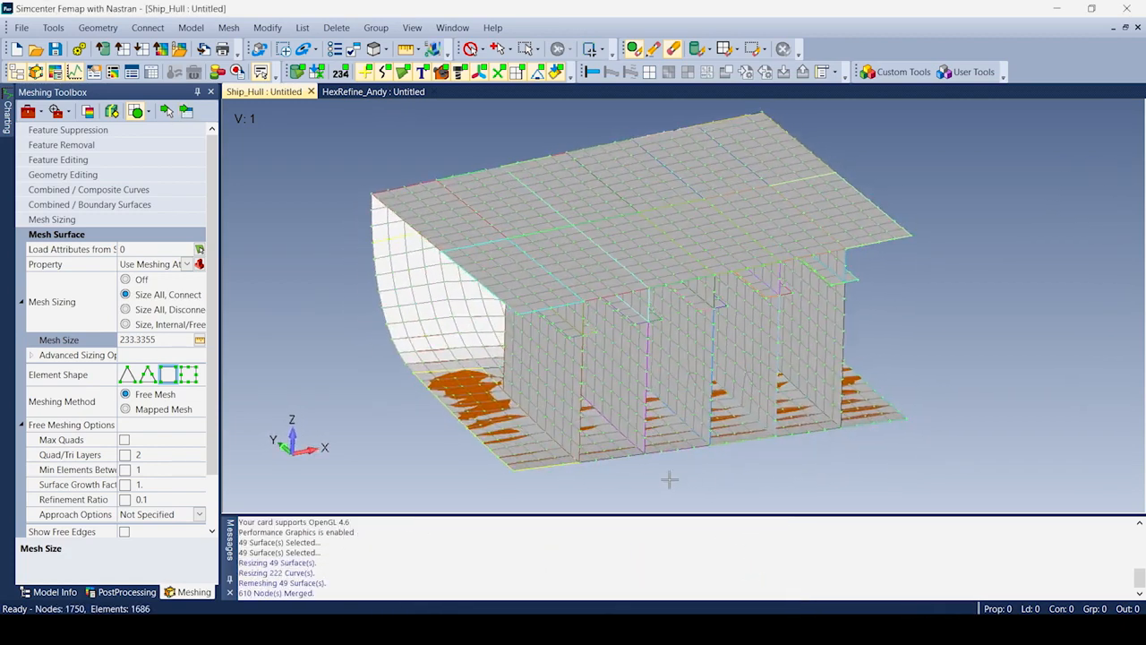
# View the hull mesh in free-edge style, then return to the normal shaded display.
pyautogui.press('F5')
pyautogui.click(445, 483)
pyautogui.click(619, 595)
pyautogui.moveTo(558, 464)
pyautogui.mouseDown(button='middle')
pyautogui.moveTo(638, 437)
pyautogui.moveTo(559, 465)
pyautogui.moveTo(568, 460)
pyautogui.mouseUp(button='middle')
pyautogui.press('F5')
pyautogui.click(446, 455)
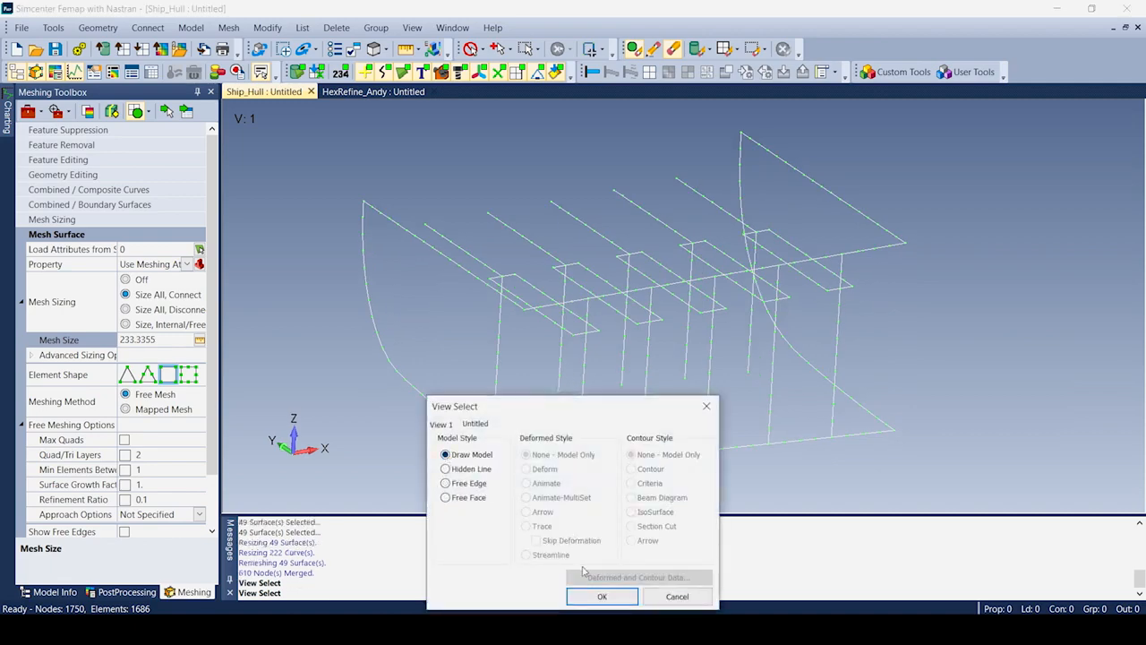
pyautogui.click(603, 596)
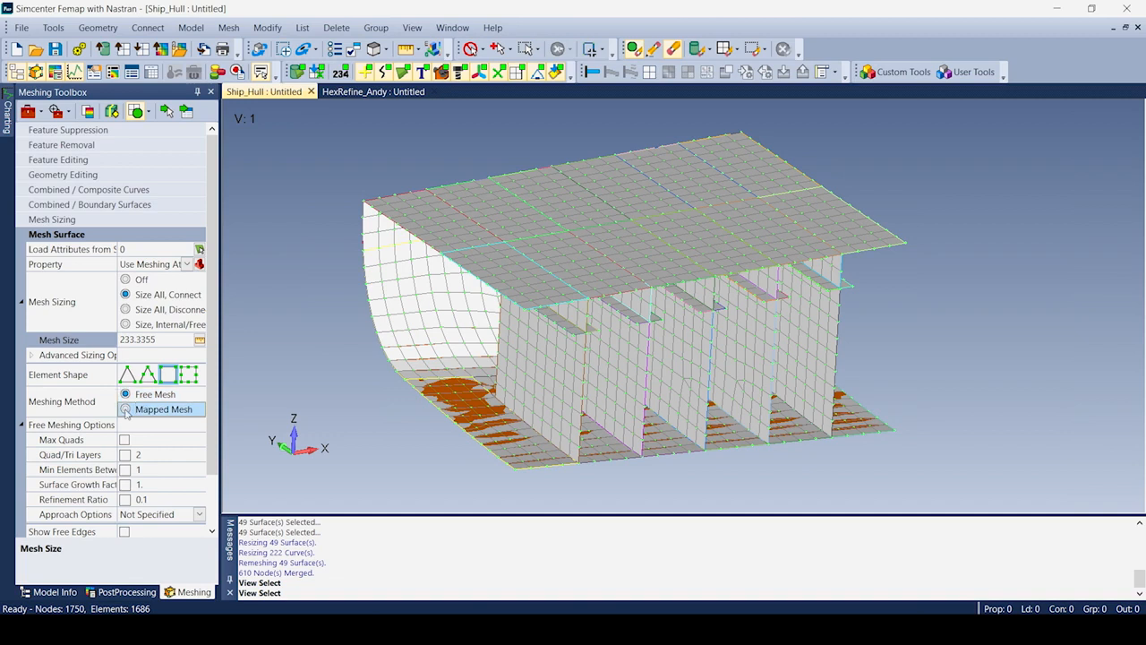
# Remesh all hull surfaces as a mapped mesh at size 200.
pyautogui.click(125, 410)
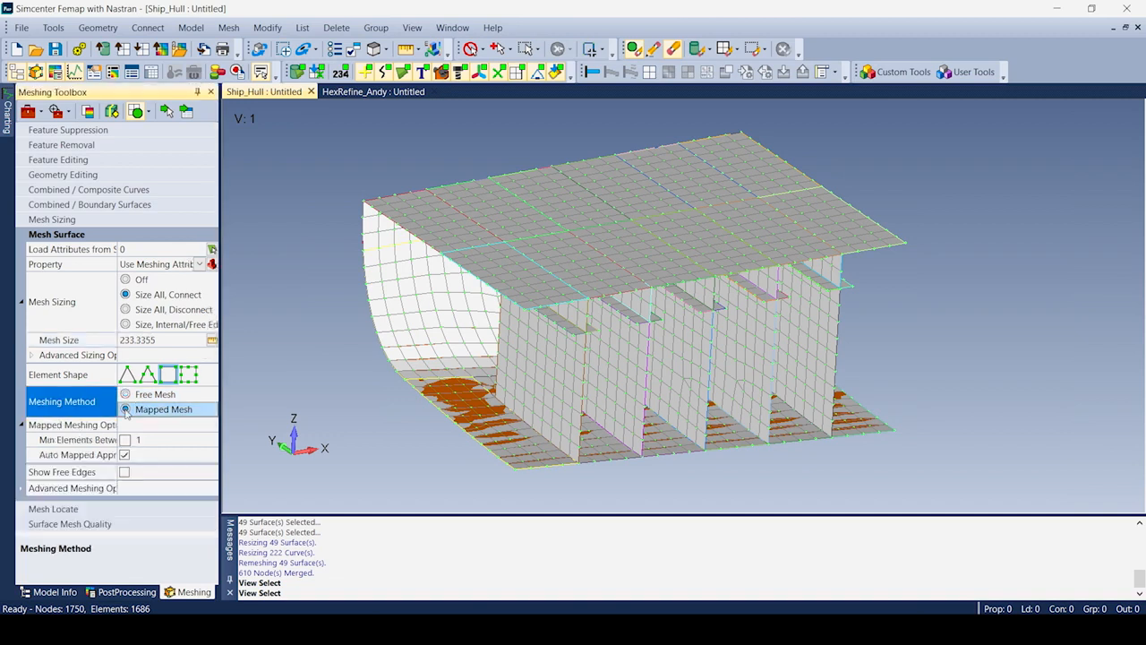
pyautogui.click(166, 339)
pyautogui.moveTo(167, 339); pyautogui.dragTo(79, 352)
pyautogui.write('200')
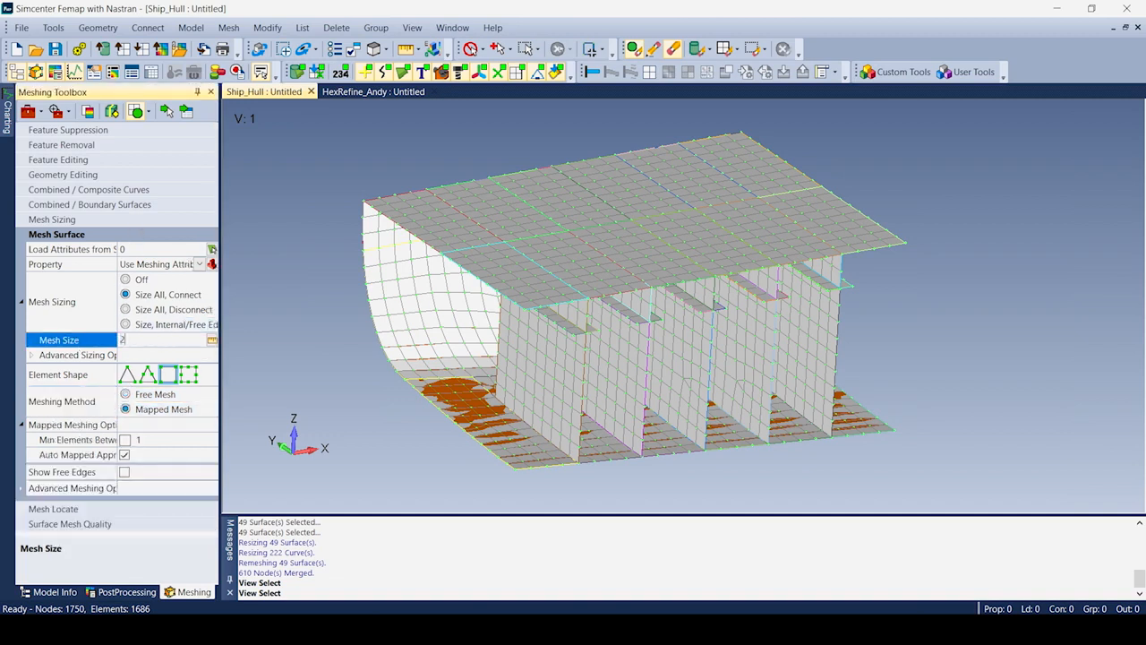
pyautogui.click(187, 113)
pyautogui.click(667, 559)
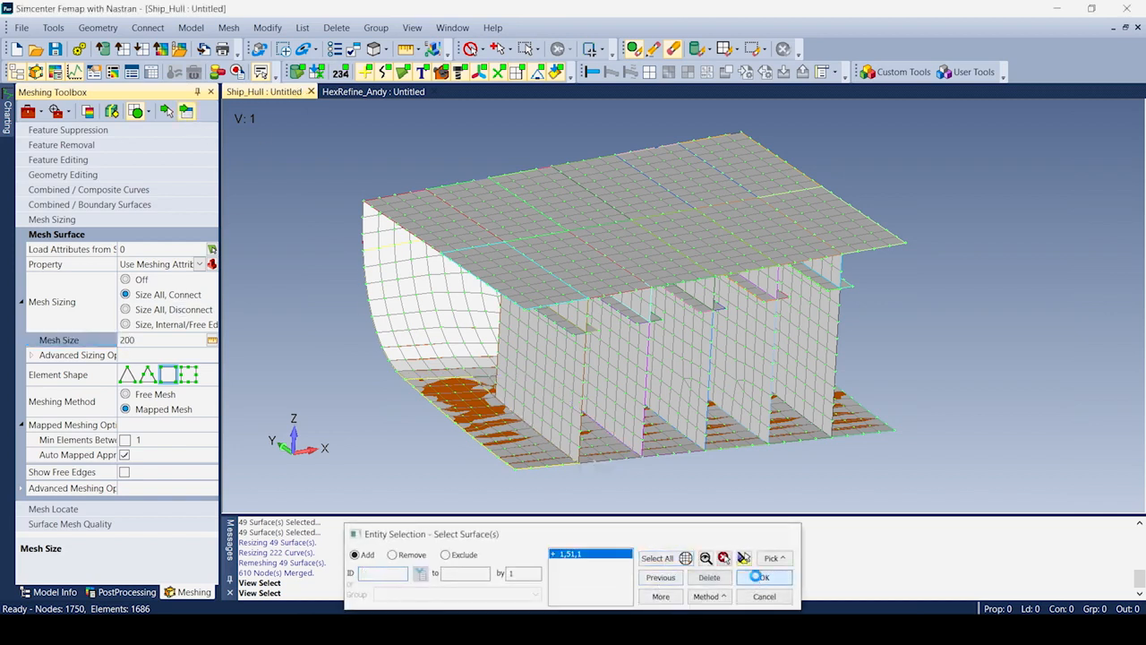
pyautogui.click(764, 577)
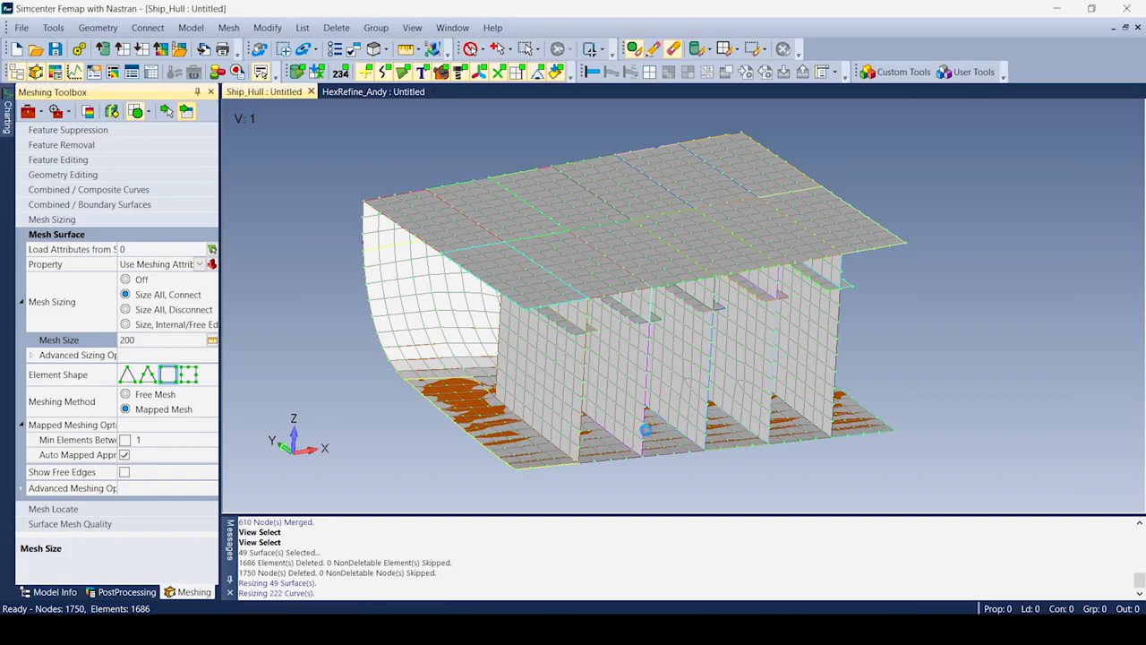
# Hide the geometry to inspect the hull mesh, then switch to the HexRefine_Andy model.
pyautogui.click(299, 75)
pyautogui.moveTo(537, 309); pyautogui.dragTo(702, 382, button='middle')
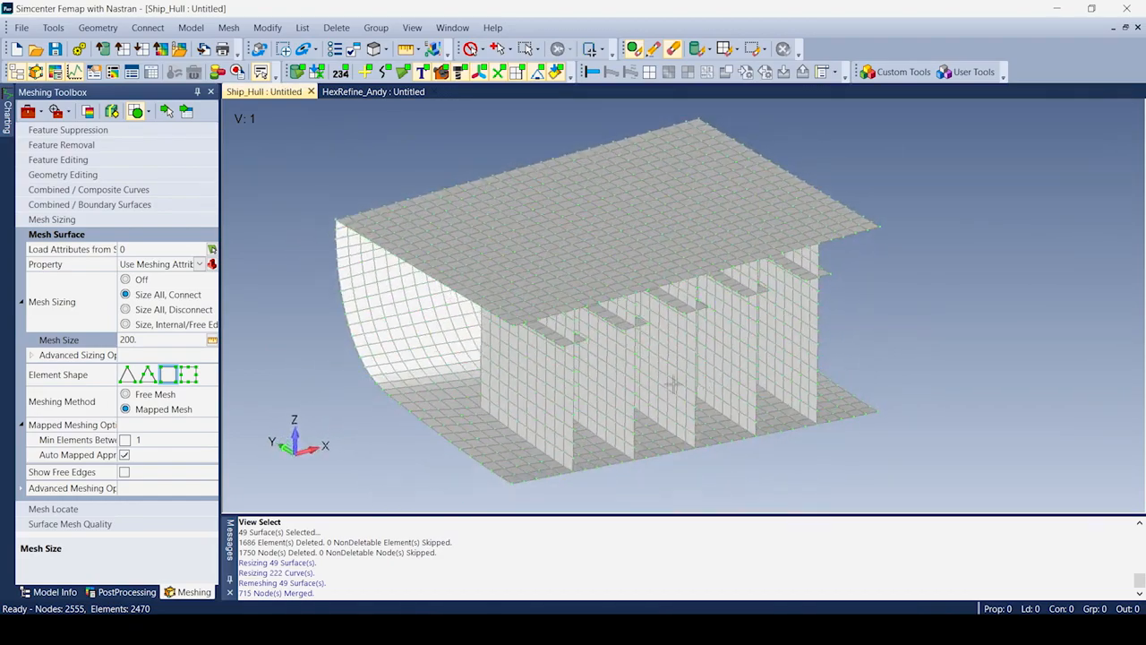
pyautogui.click(368, 93)
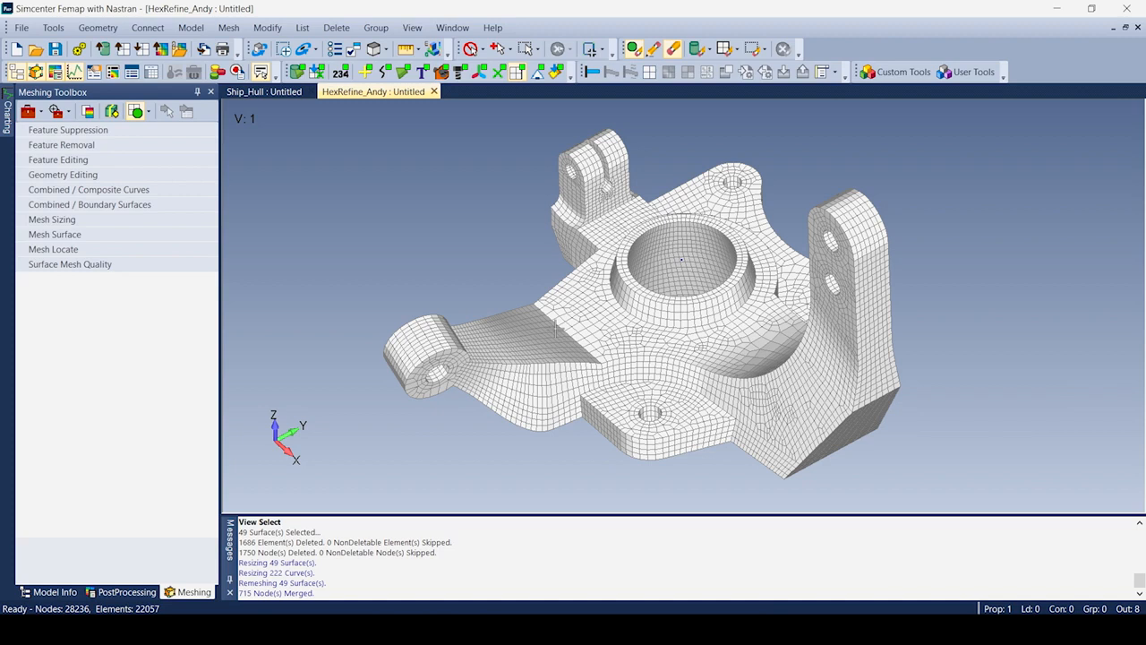
# Increase the element count along two knuckle curves with Mesh Sizing.
pyautogui.click(56, 222)
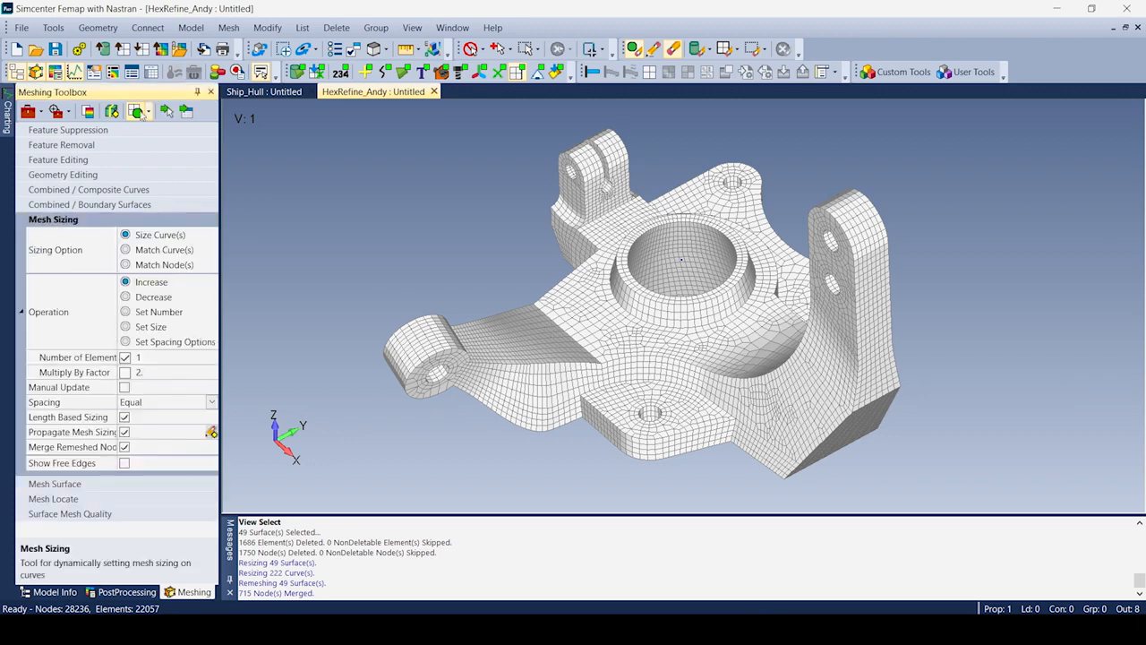
pyautogui.click(676, 368)
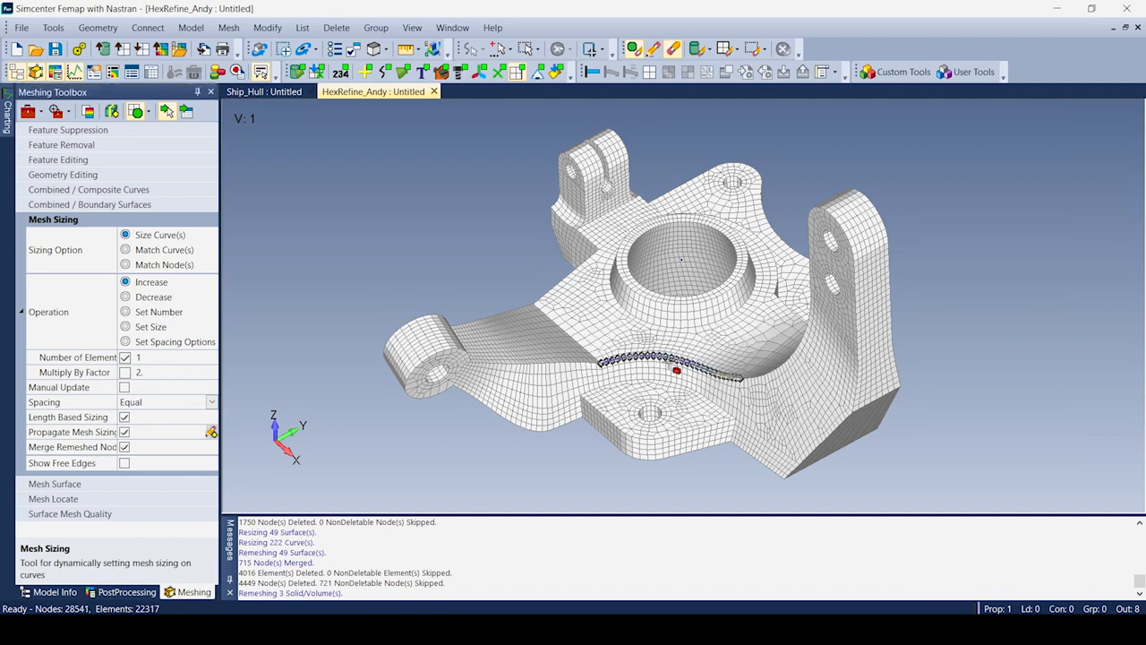
pyautogui.click(674, 390)
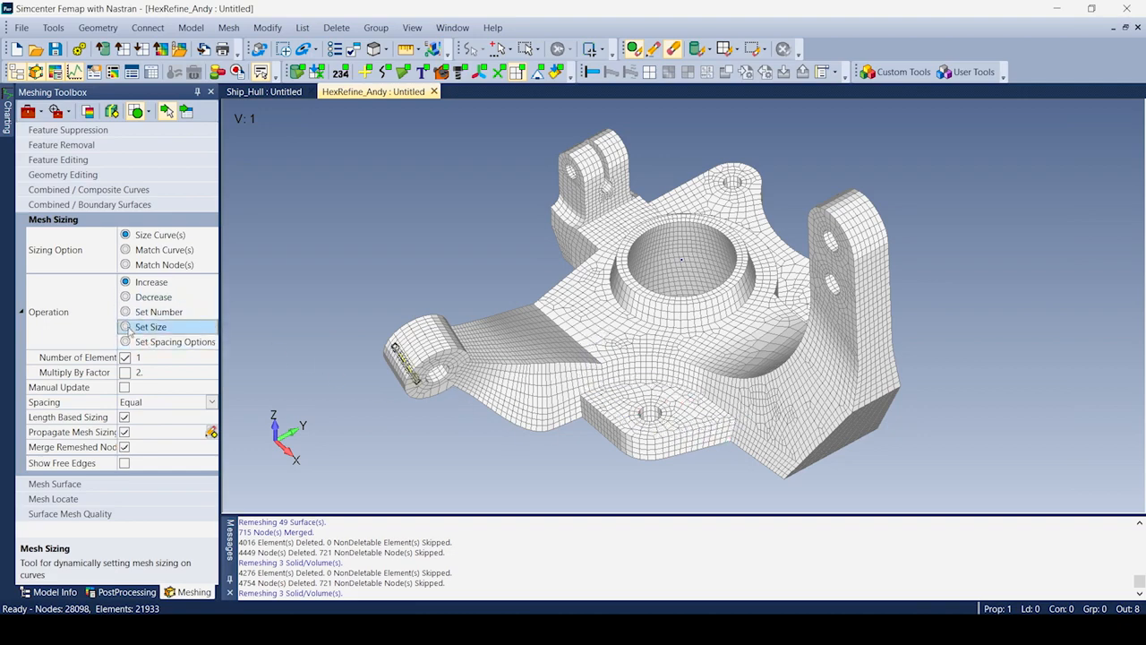
# Apply an explicit 0.15 mesh size to another knuckle curve.
pyautogui.click(128, 331)
pyautogui.click(150, 359)
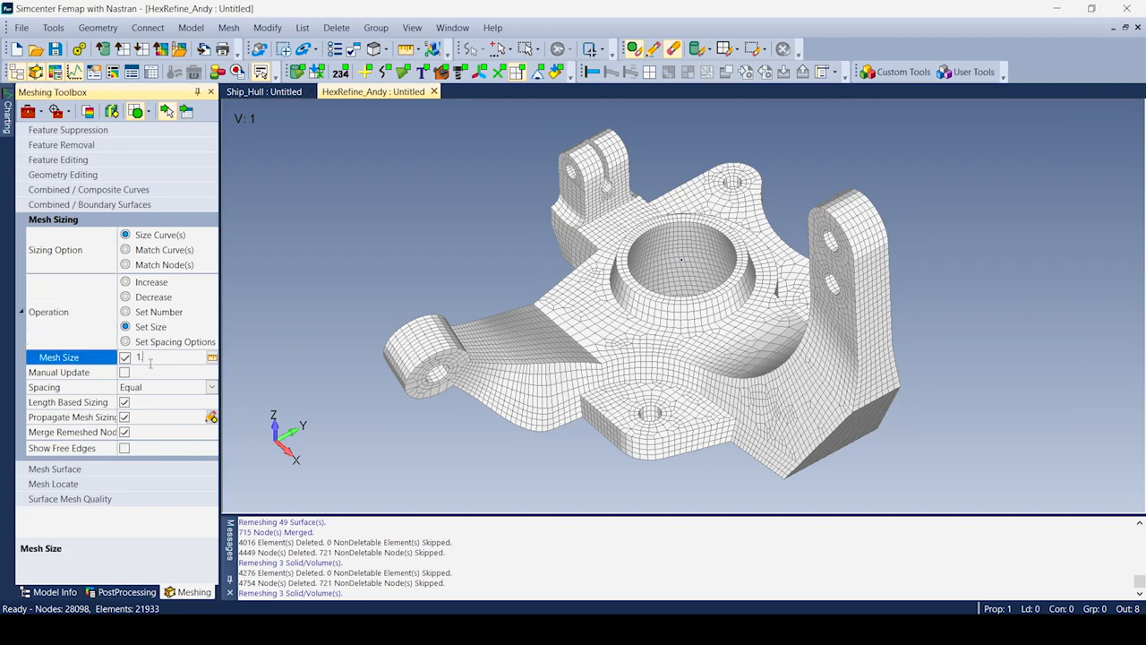
pyautogui.press('BackSpace')
pyautogui.write('0.15')
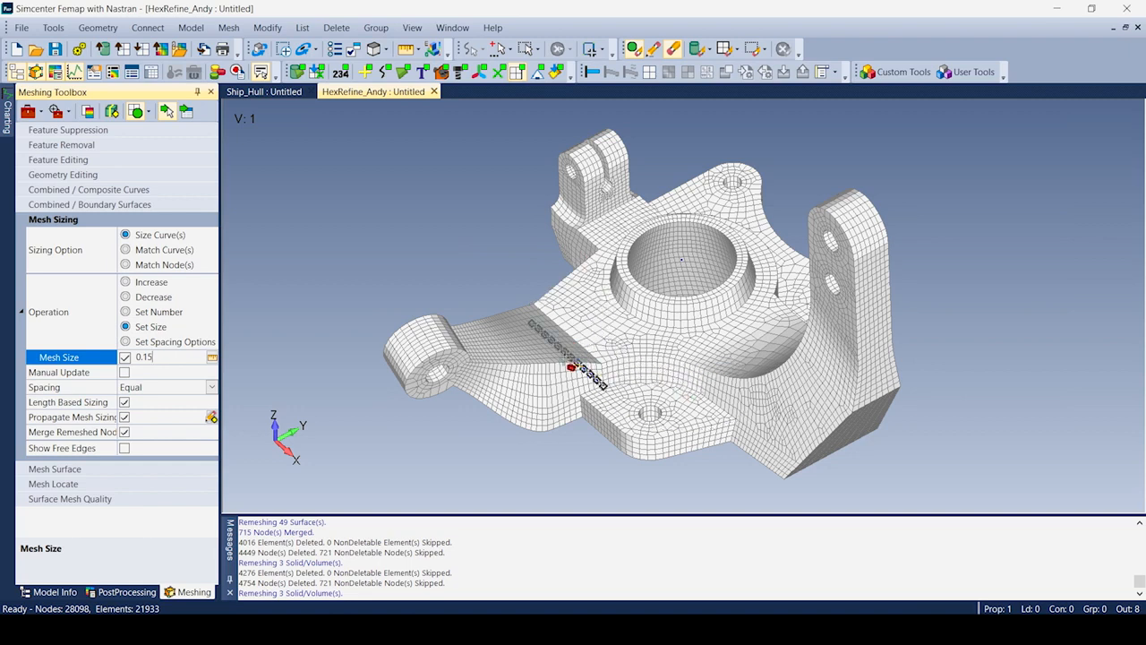
pyautogui.click(569, 334)
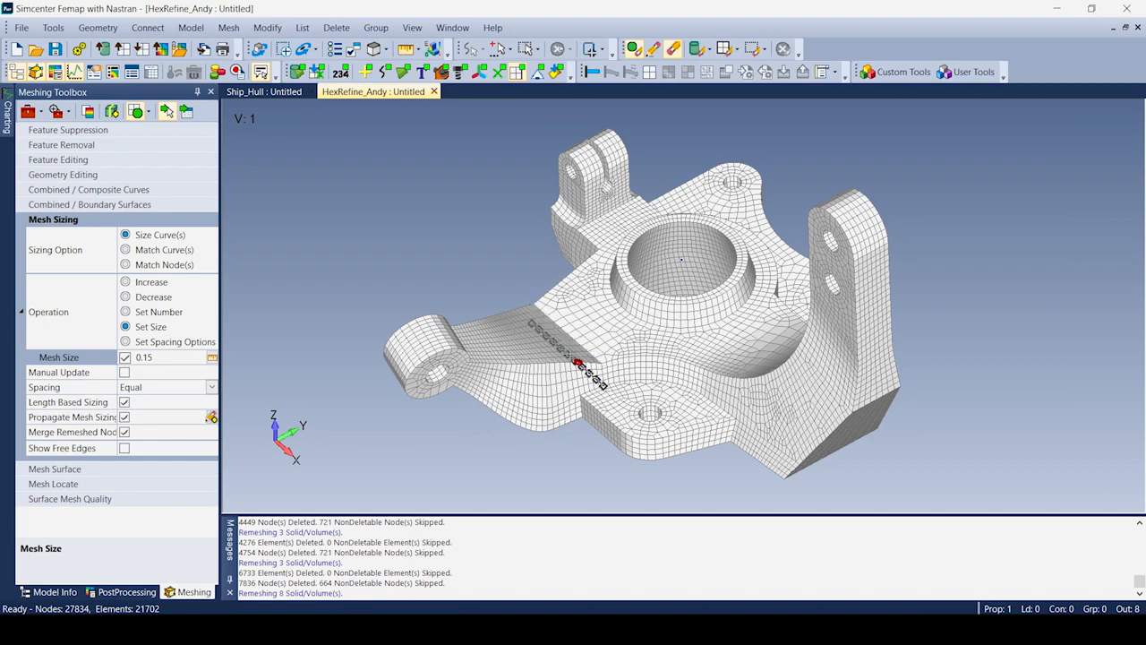
pyautogui.click(71, 471)
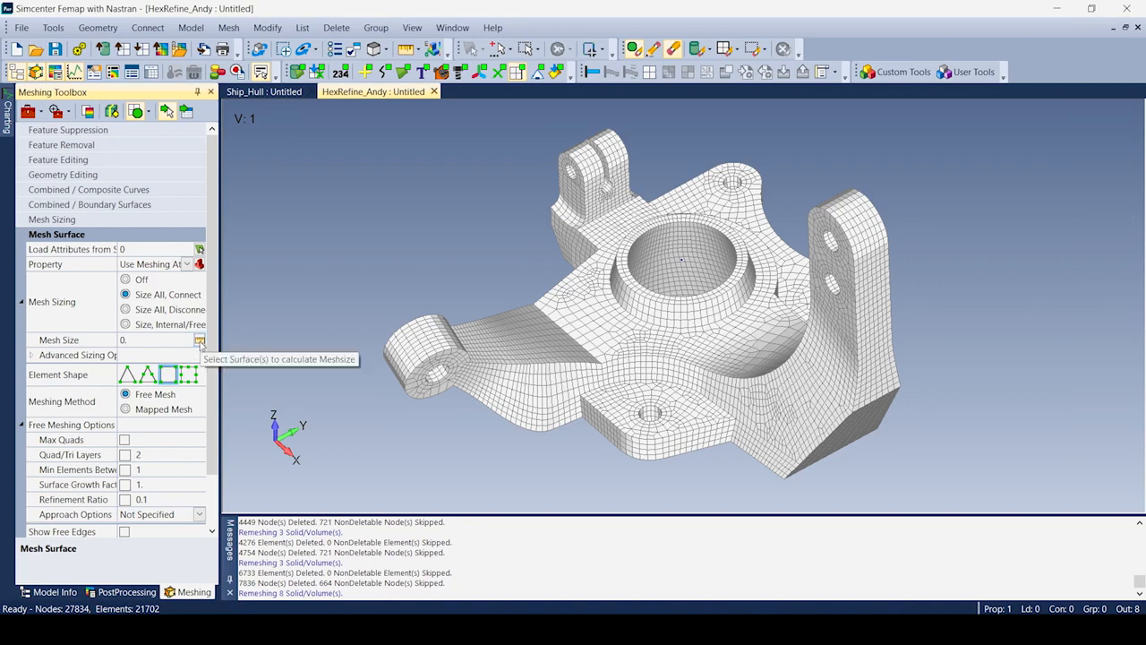
# Remesh a knuckle surface as a mapped mesh at size 0.15 and inspect the result.
pyautogui.click(138, 343)
pyautogui.write('15')
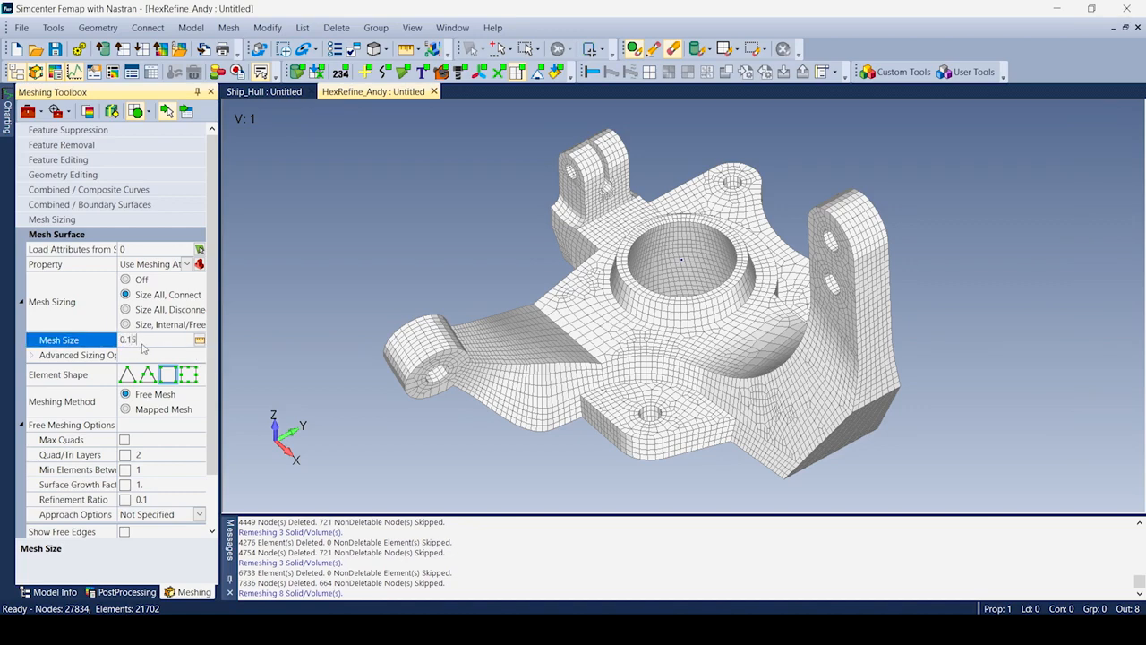
pyautogui.click(126, 409)
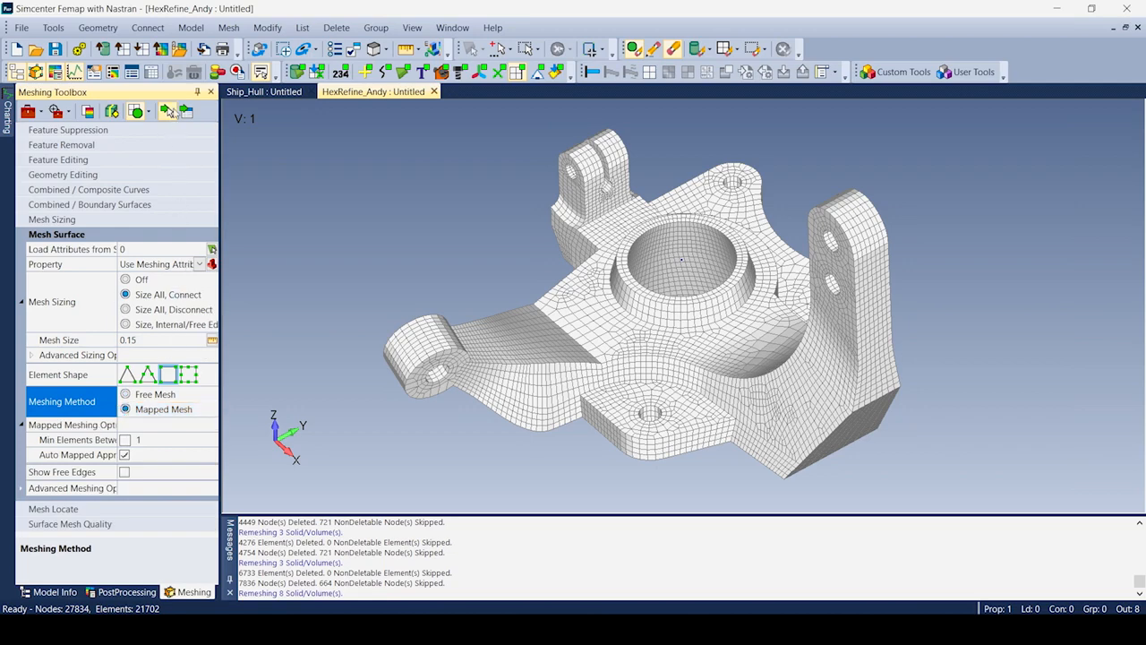
pyautogui.moveTo(801, 404); pyautogui.dragTo(859, 416, button='middle')
pyautogui.click(792, 422)
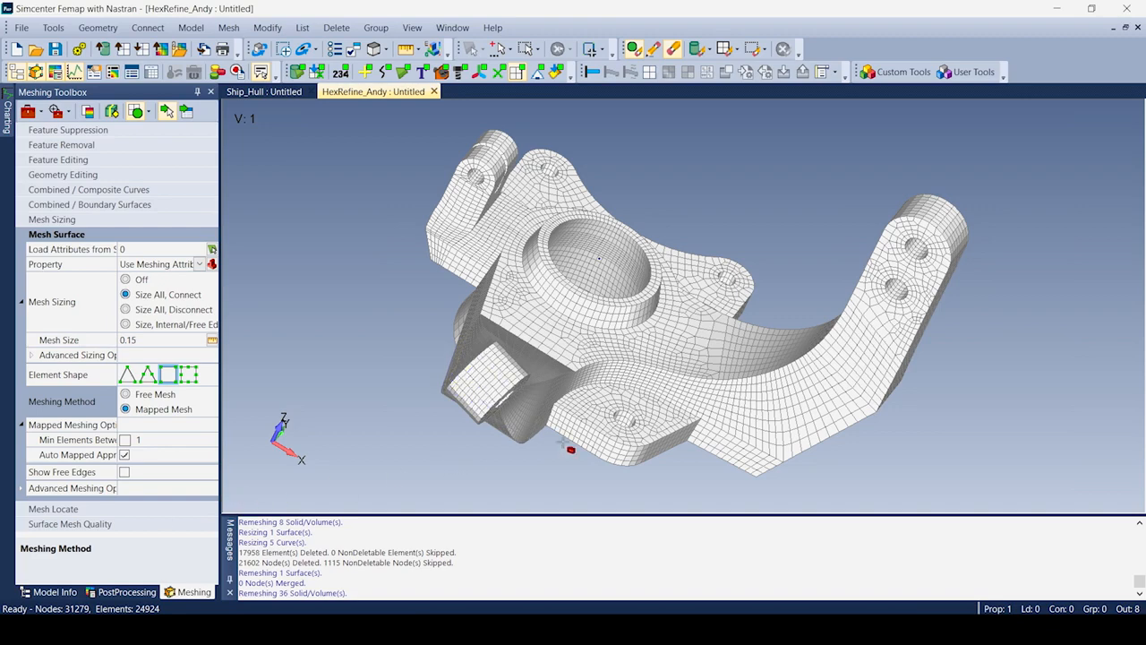
pyautogui.moveTo(660, 404); pyautogui.dragTo(617, 388, button='middle')
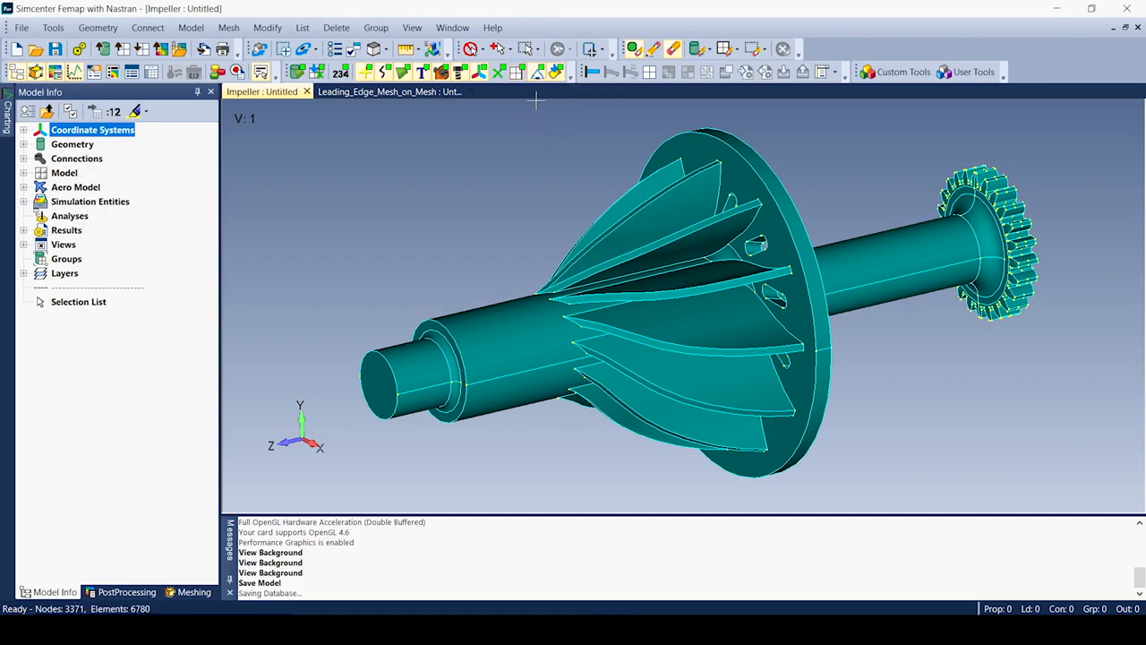
# Display the impeller's mesh elements and begin Mesh > Bodies automeshing.
pyautogui.click(518, 73)
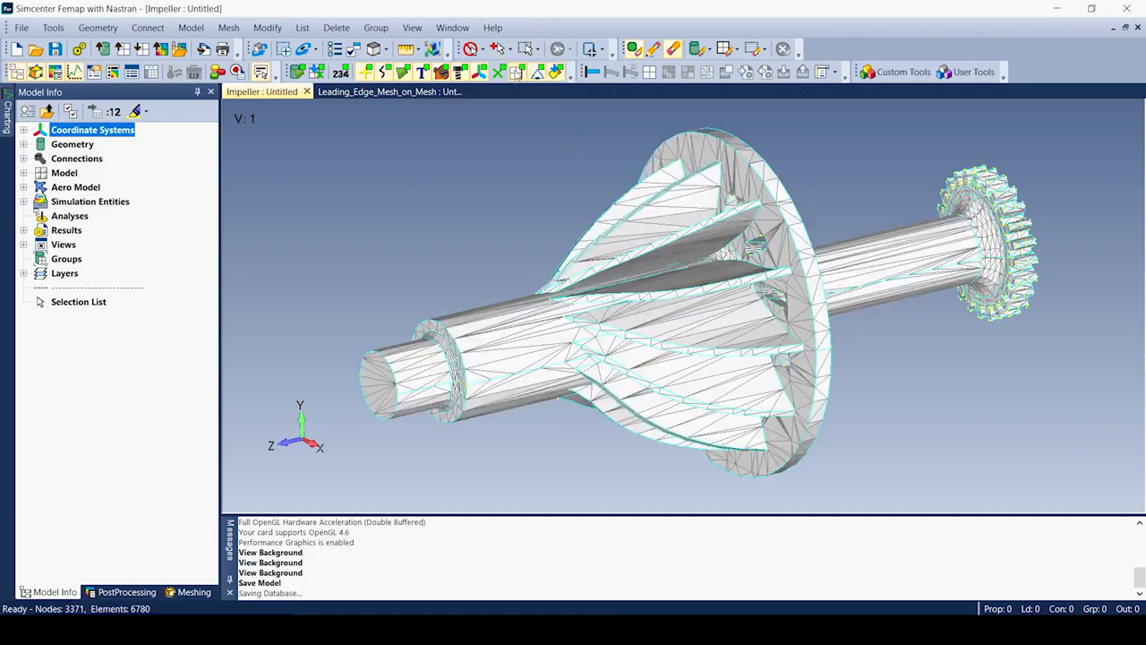
pyautogui.moveTo(698, 369)
pyautogui.mouseDown(button='middle')
pyautogui.moveTo(631, 366)
pyautogui.moveTo(748, 350)
pyautogui.moveTo(711, 360)
pyautogui.moveTo(672, 336)
pyautogui.moveTo(717, 358)
pyautogui.moveTo(710, 367)
pyautogui.mouseUp(button='middle')
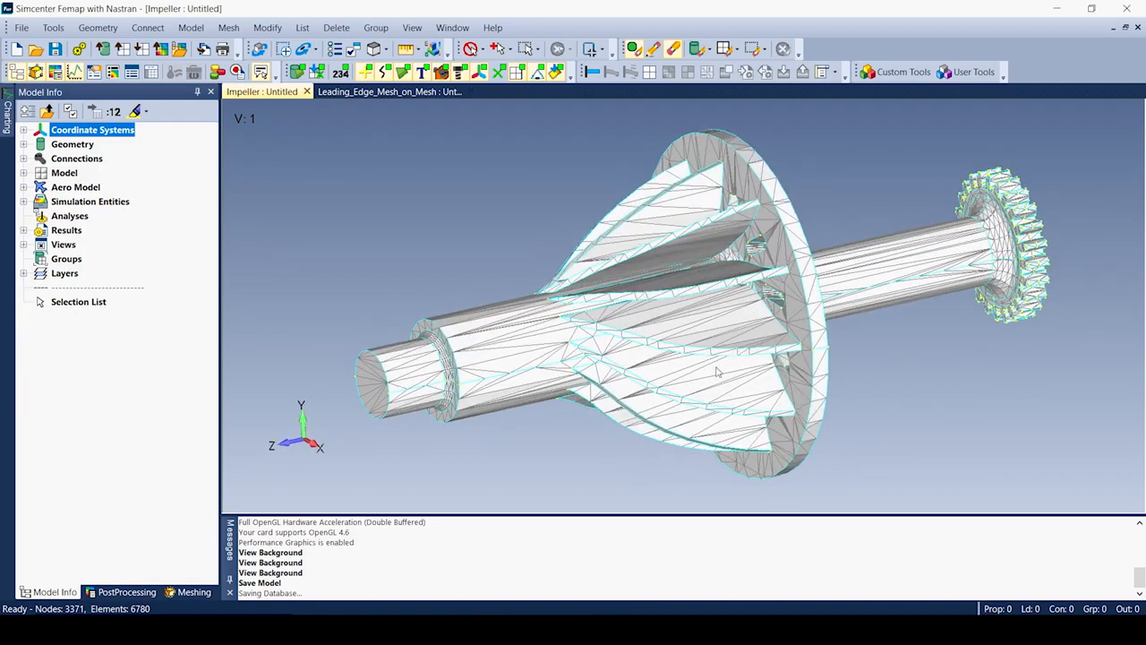
pyautogui.click(231, 31)
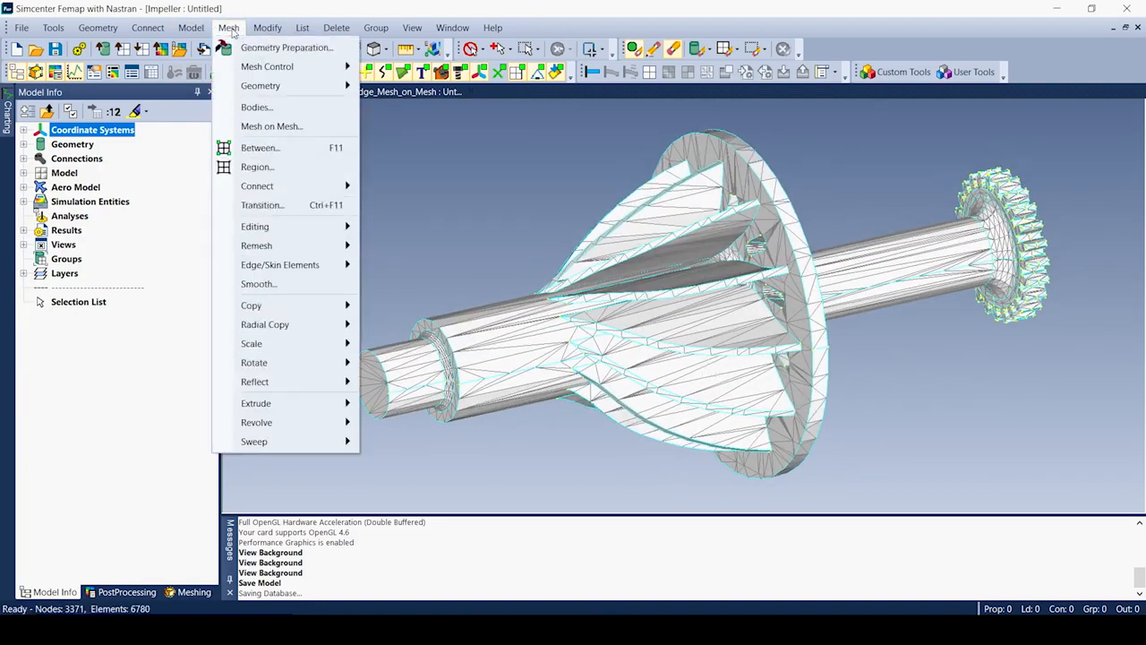
pyautogui.click(256, 107)
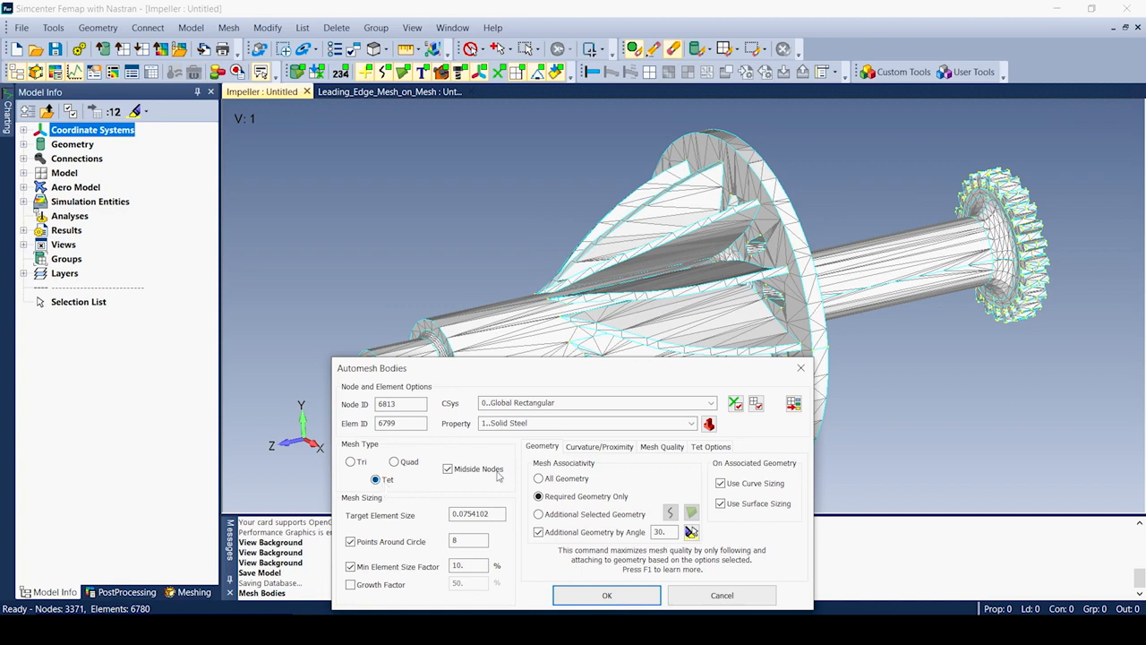
# Turn on Proximity Refinement and set the target element size to 0.3.
pyautogui.click(596, 446)
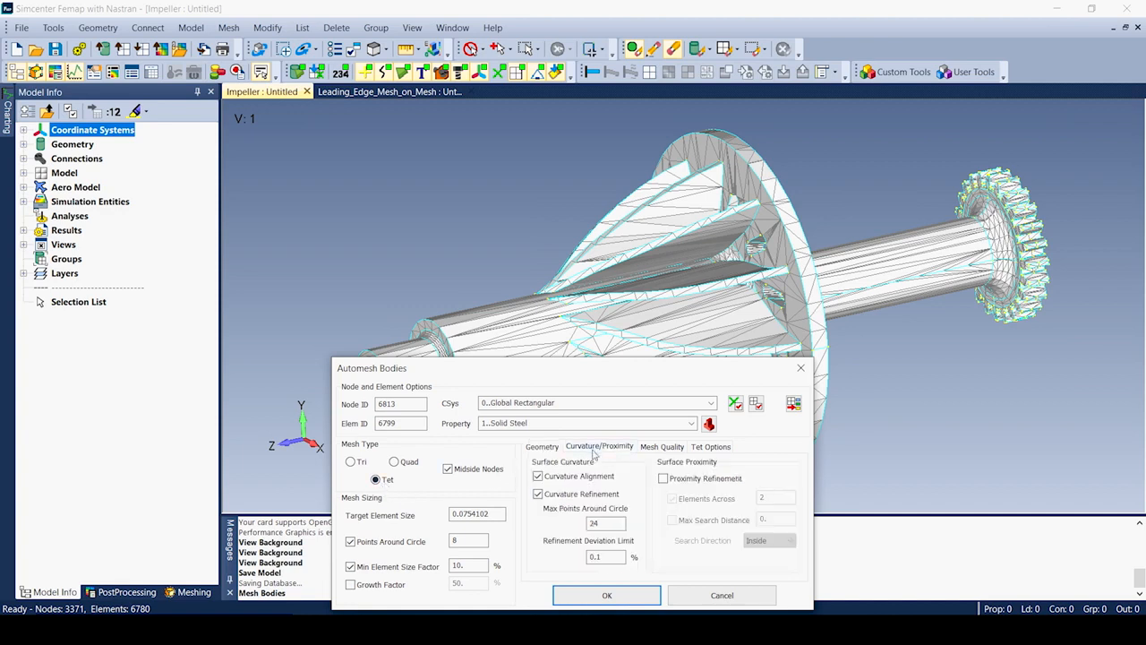
pyautogui.click(664, 479)
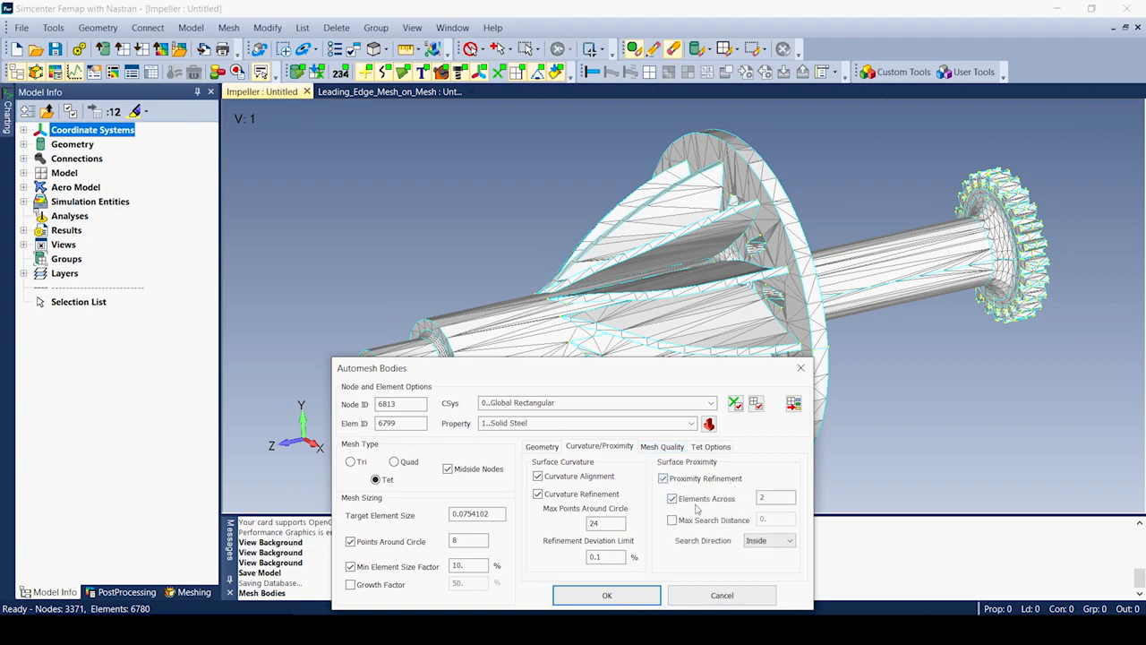
pyautogui.click(670, 452)
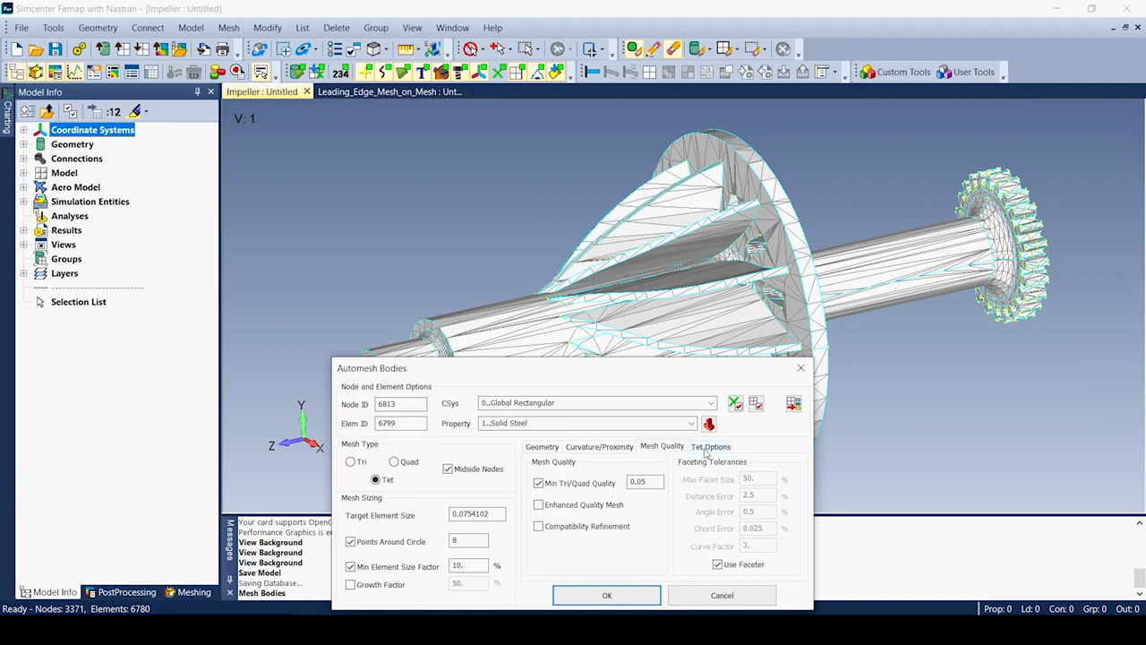
pyautogui.click(706, 449)
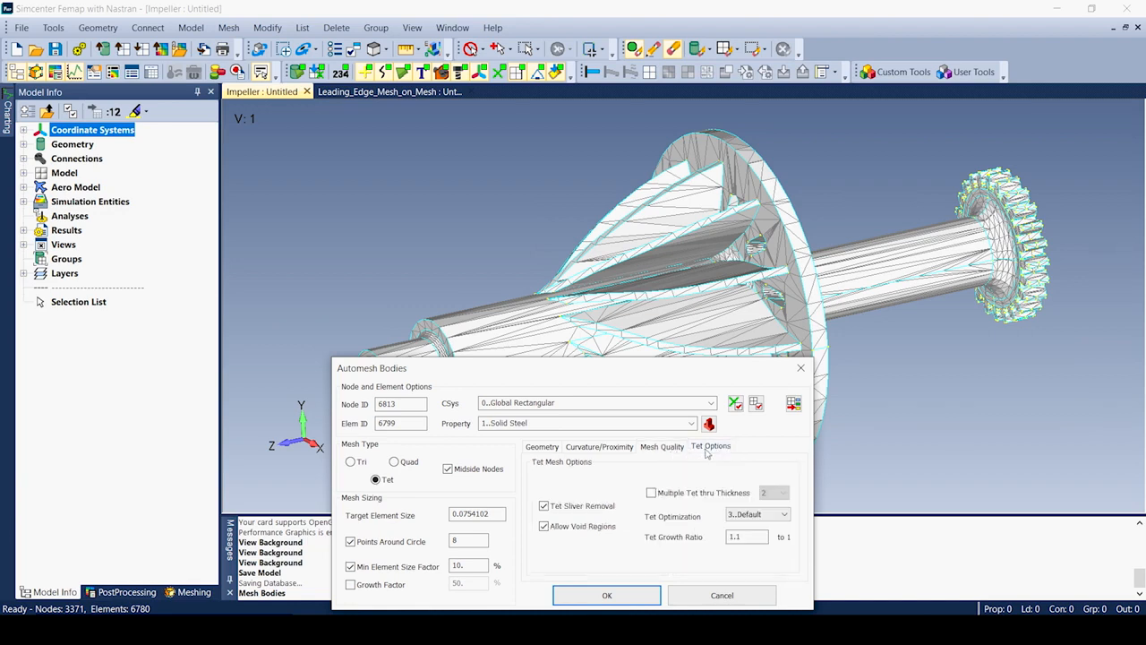
pyautogui.click(548, 450)
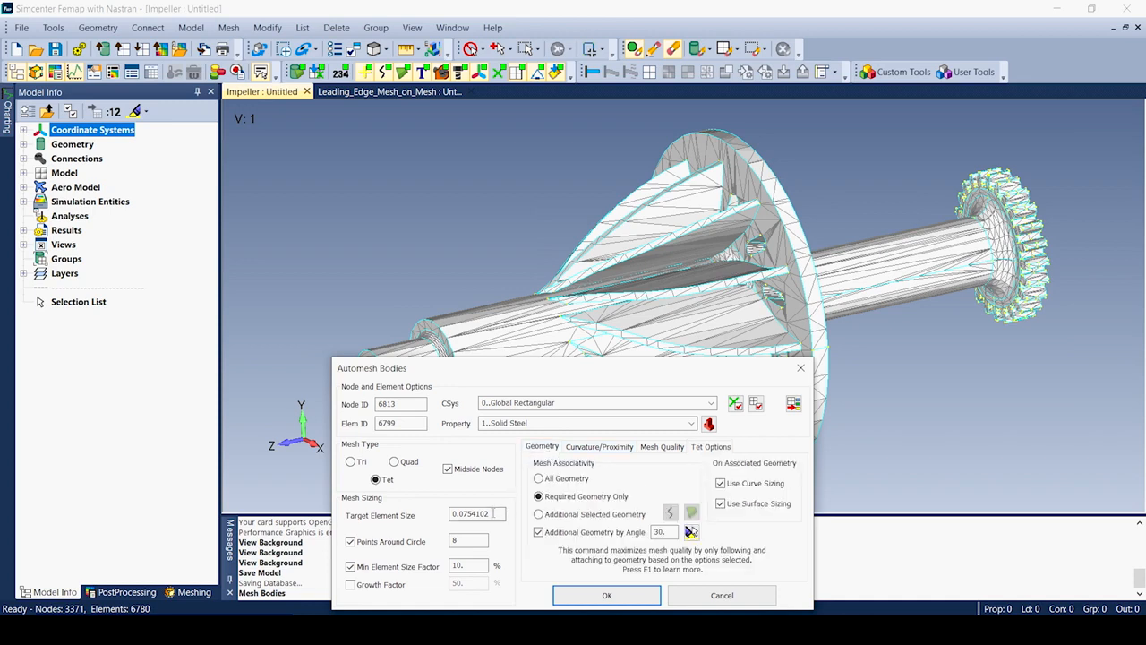
pyautogui.moveTo(495, 512); pyautogui.dragTo(460, 515)
pyautogui.write('3')
# Replace the impeller mesh with 455662 tets and view it without the geometry.
pyautogui.click(614, 596)
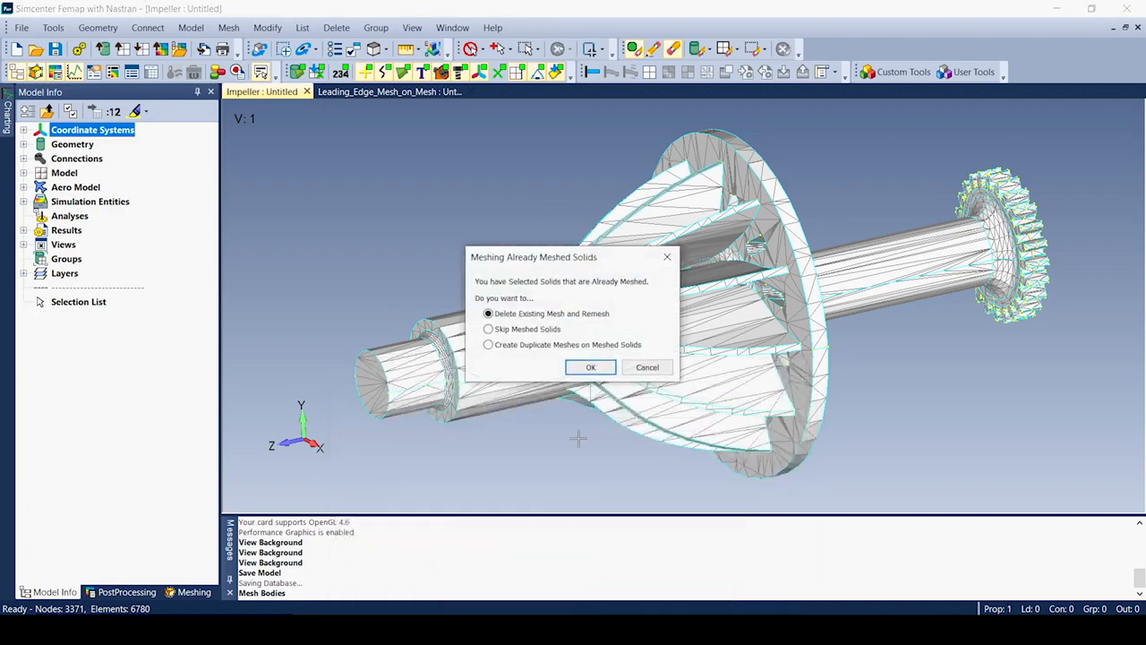
pyautogui.click(588, 367)
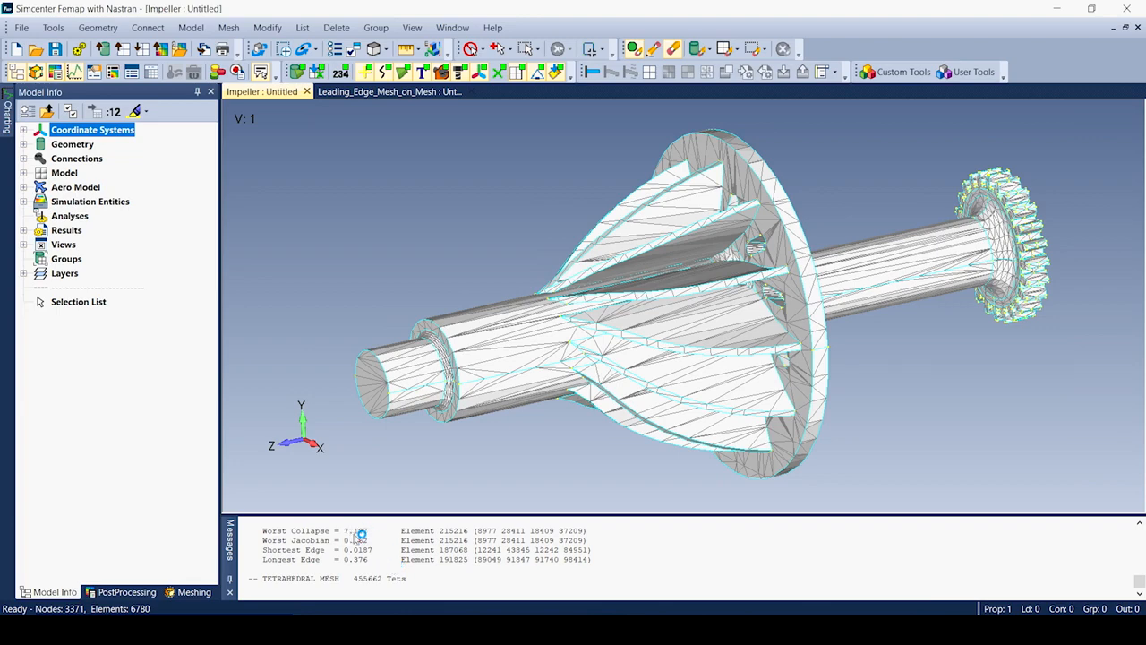
pyautogui.click(299, 72)
pyautogui.moveTo(750, 339)
pyautogui.mouseDown(button='middle')
pyautogui.moveTo(662, 328)
pyautogui.moveTo(749, 316)
pyautogui.moveTo(761, 330)
pyautogui.mouseUp(button='middle')
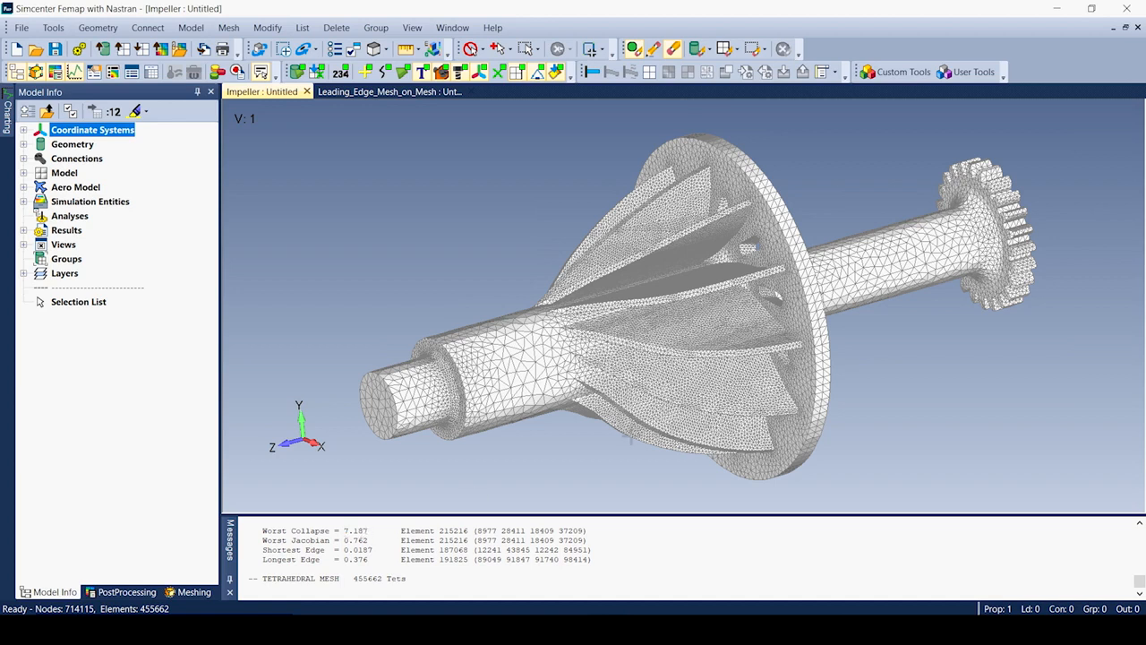
# Switch to the Leading_Edge_Mesh_on_Mesh model and start meshing on existing elements.
pyautogui.click(408, 93)
pyautogui.moveTo(603, 208); pyautogui.dragTo(617, 209, button='middle')
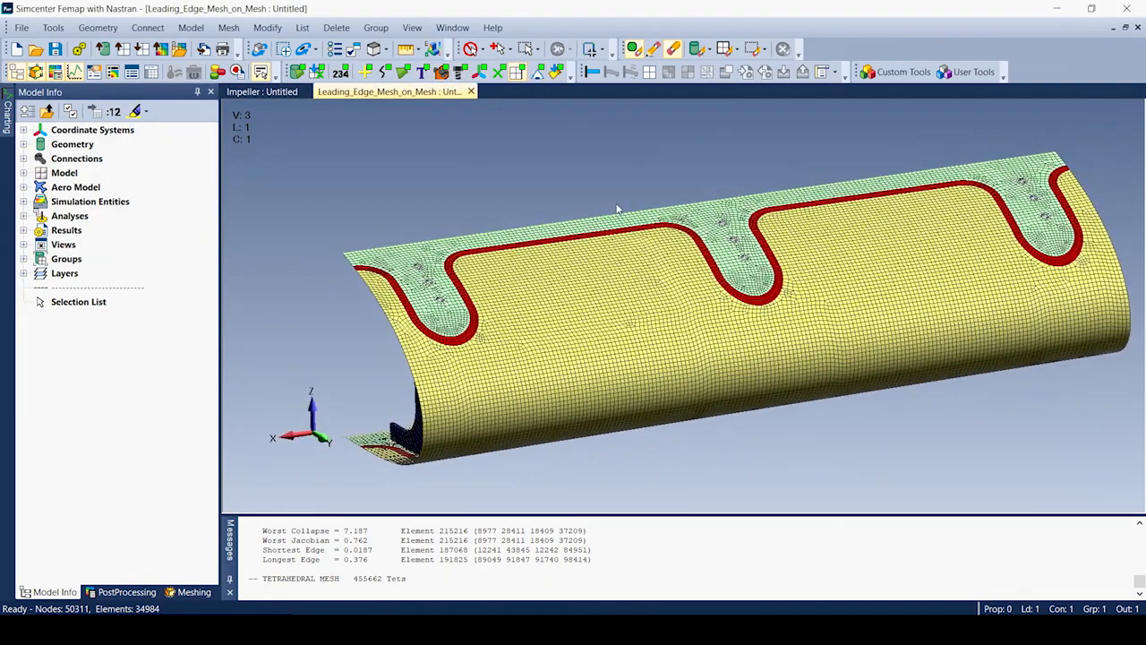
pyautogui.click(227, 28)
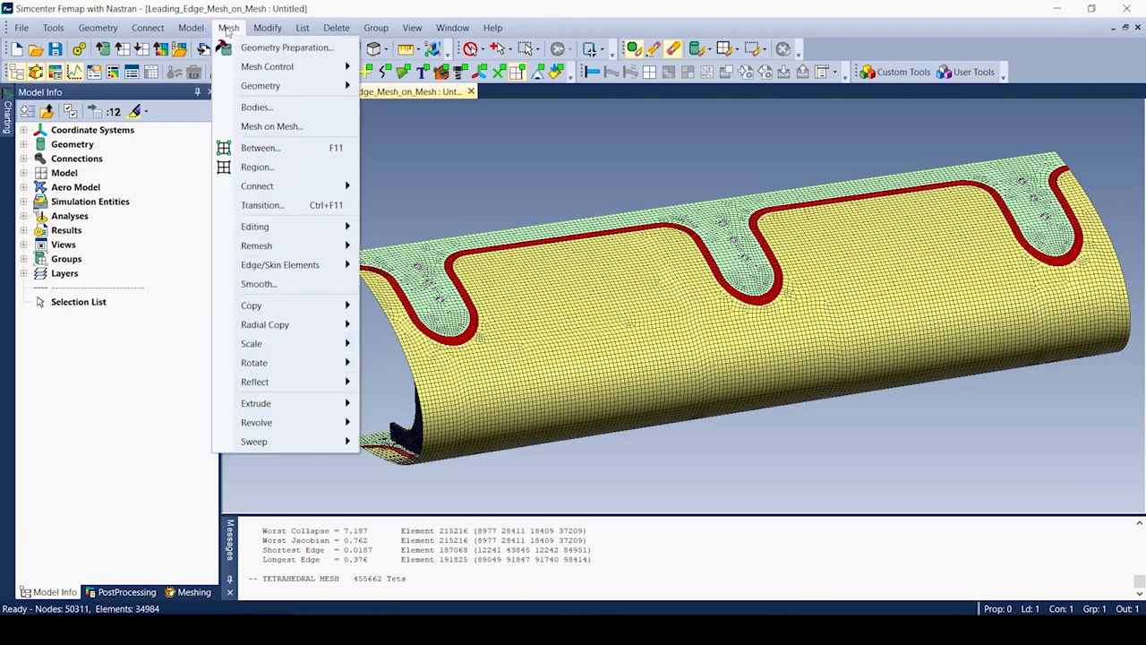
pyautogui.click(269, 126)
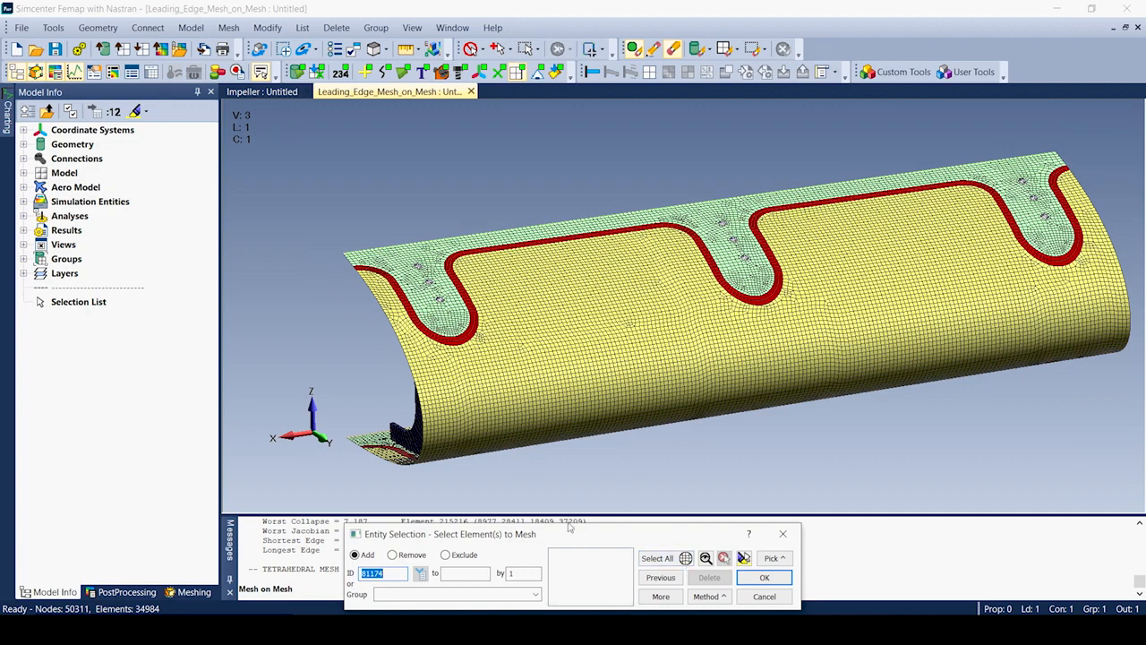
# Select elements by property, adding 4 and 3, then removing 4 to keep only skin property 3.
pyautogui.click(709, 595)
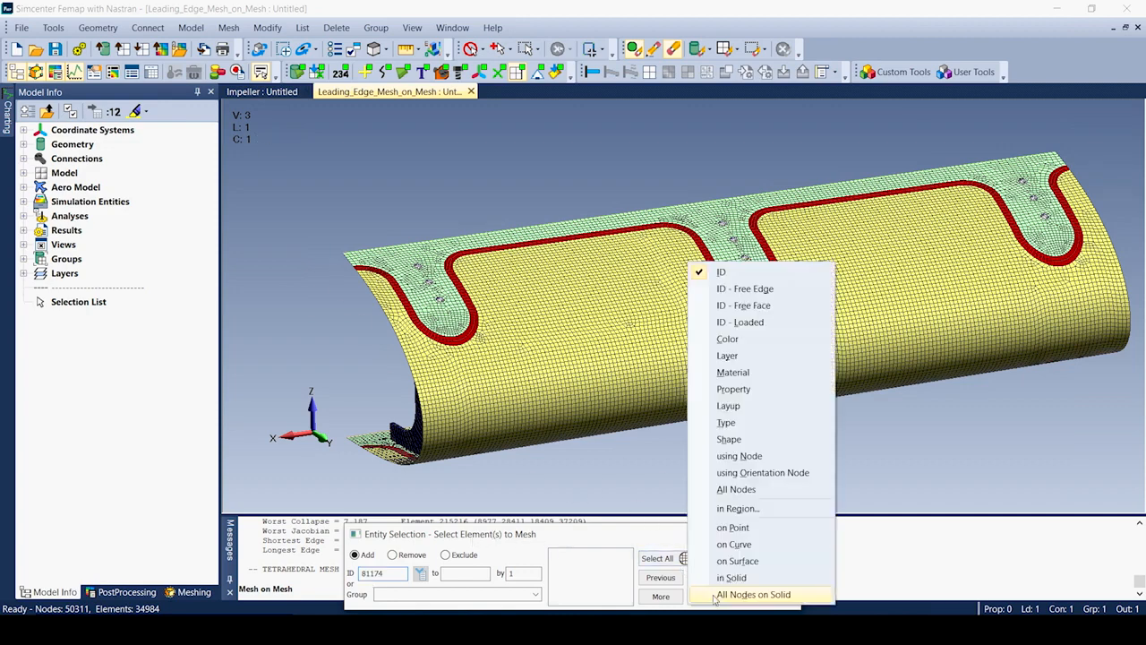
pyautogui.click(730, 389)
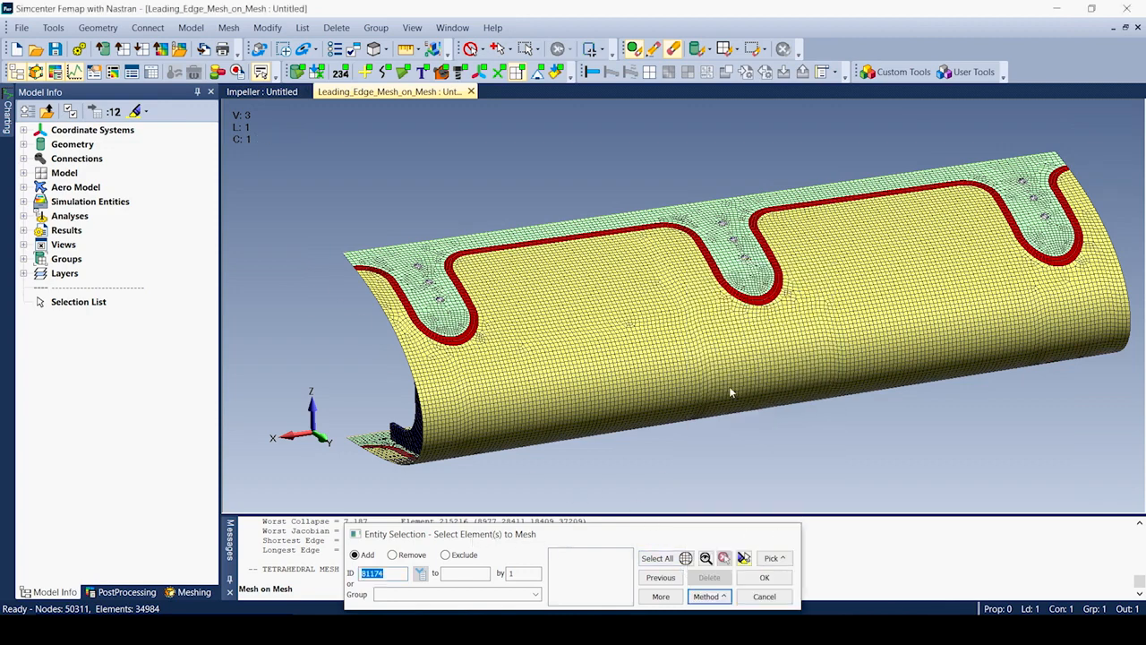
pyautogui.click(748, 334)
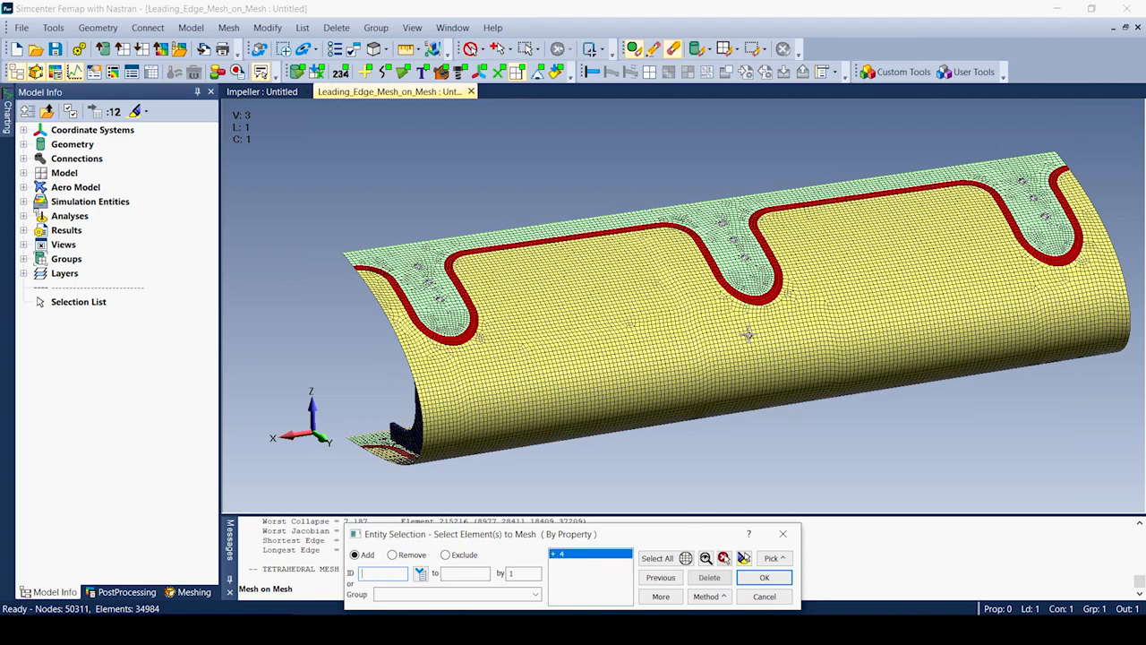
pyautogui.click(742, 560)
pyautogui.click(743, 559)
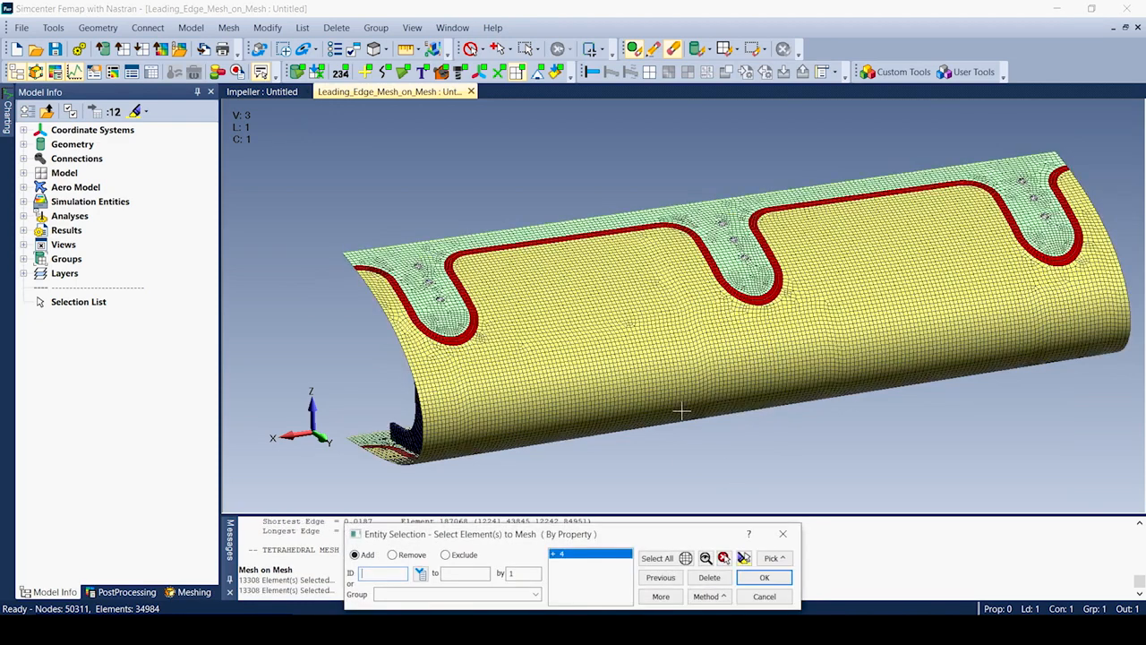
pyautogui.click(675, 338)
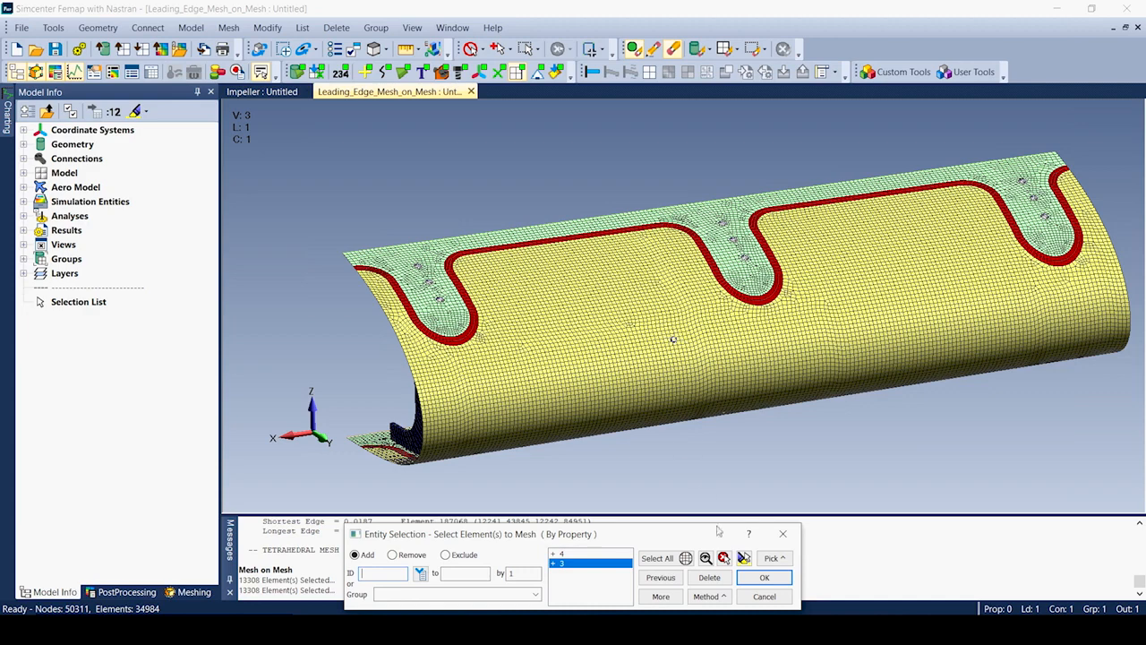
pyautogui.click(708, 577)
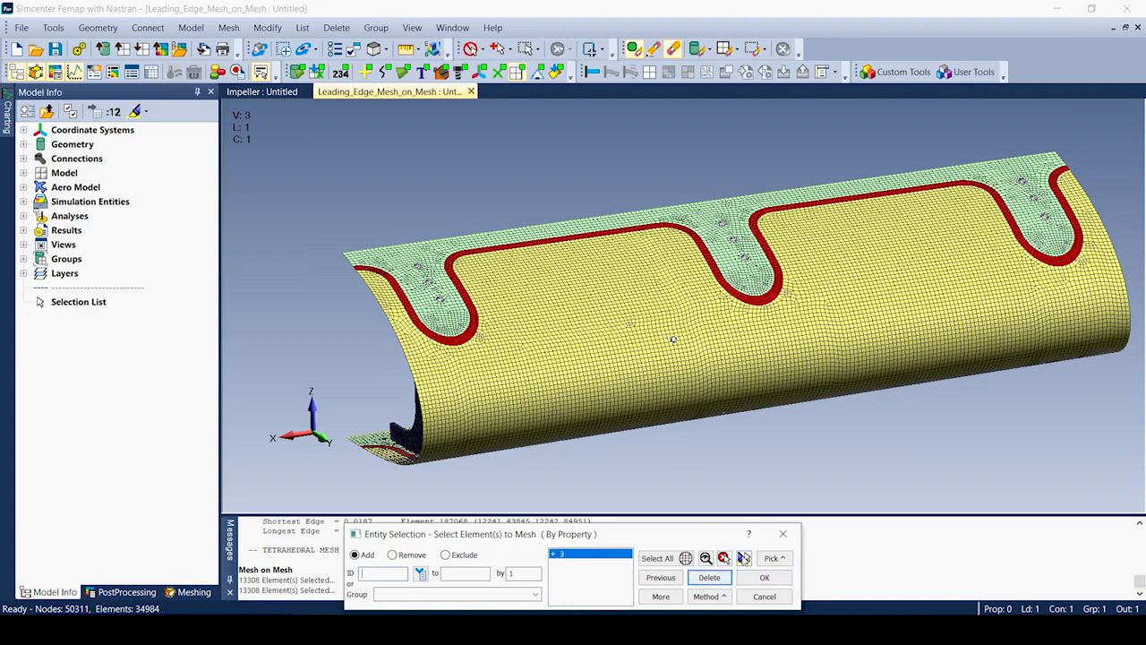
pyautogui.click(743, 558)
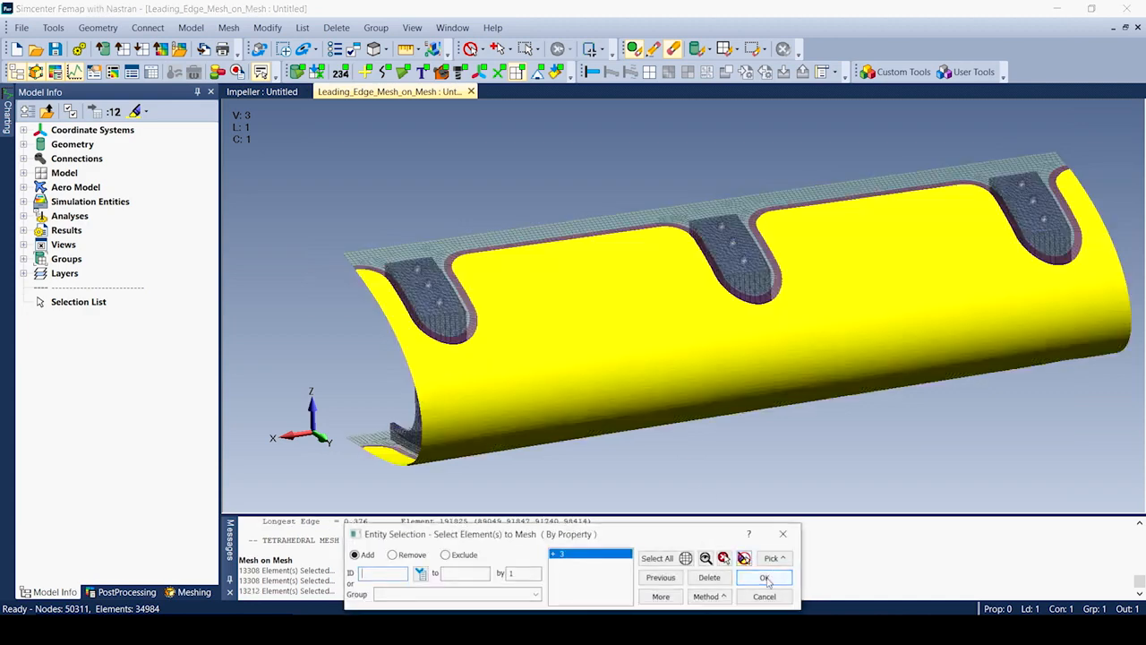
# Remesh the skin with quads at 0.25 target size, giving 42686 nodes and 27399 elements.
pyautogui.click(742, 575)
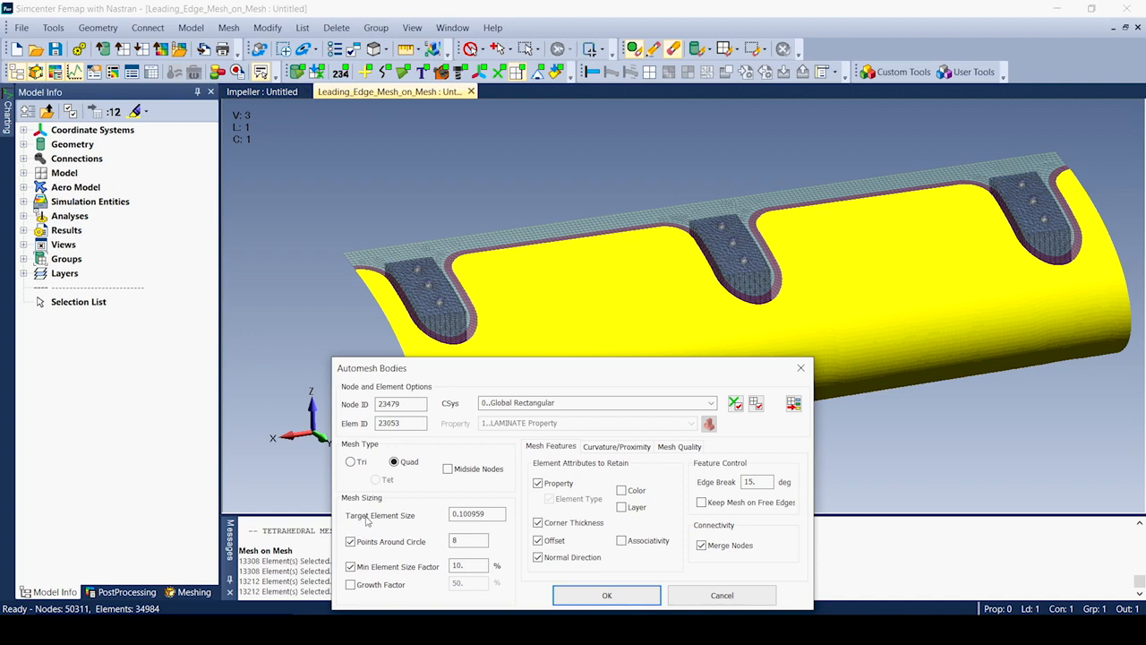
pyautogui.moveTo(491, 513); pyautogui.dragTo(453, 515)
pyautogui.write('0.25')
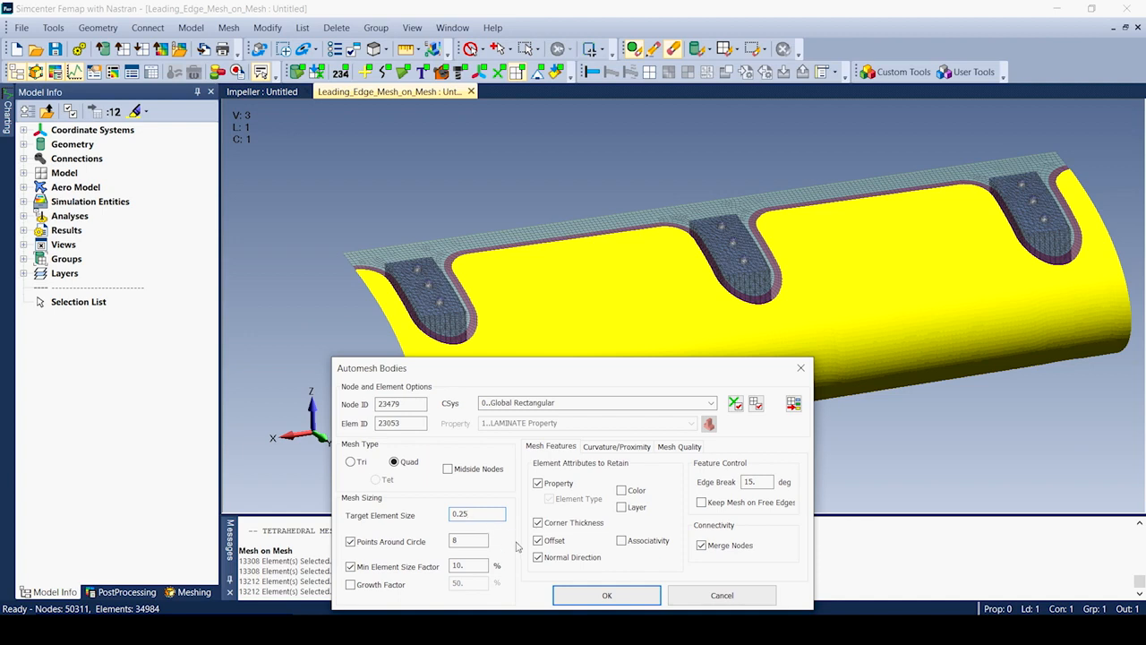
pyautogui.click(614, 597)
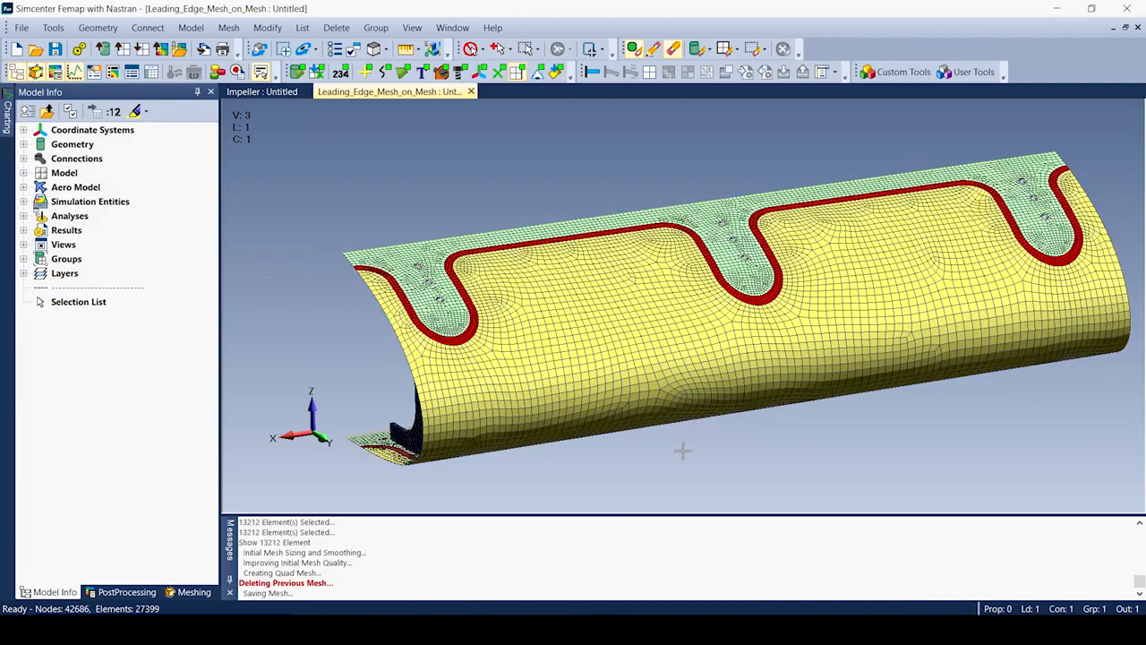
# Orbit the current model slightly before Metal_Roll_Forming_with_Results is loaded.
pyautogui.moveTo(689, 469)
pyautogui.mouseDown(button='middle')
pyautogui.moveTo(694, 305)
pyautogui.moveTo(695, 460)
pyautogui.moveTo(724, 468)
pyautogui.moveTo(676, 486)
pyautogui.moveTo(710, 475)
pyautogui.mouseUp(button='middle')
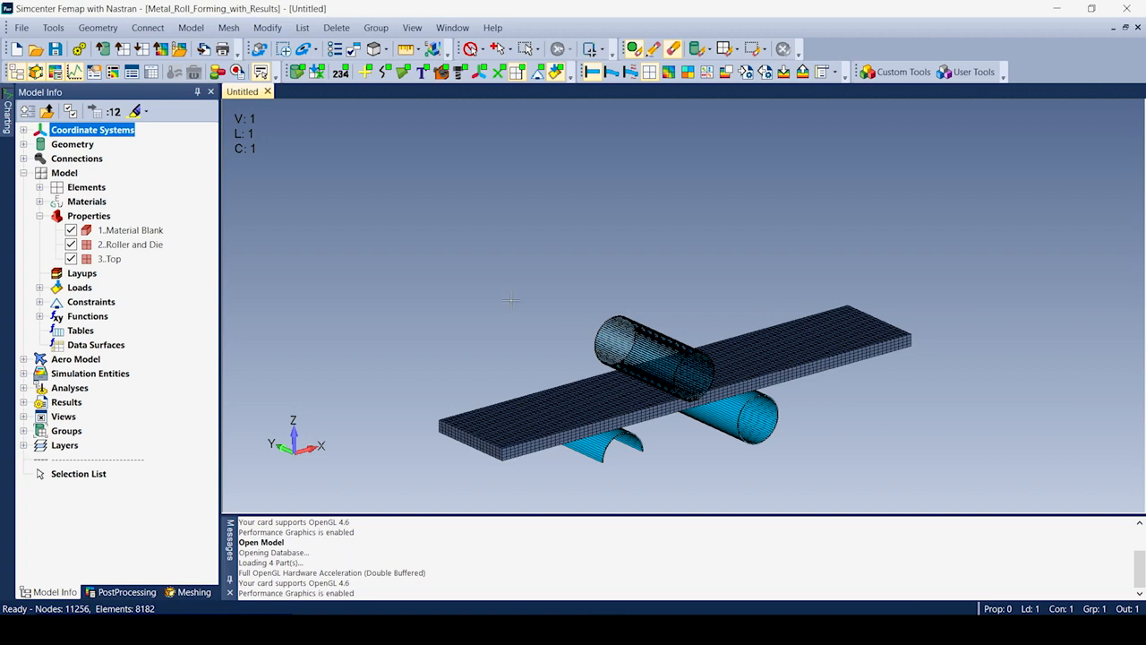
pyautogui.click(23, 158)
pyautogui.click(39, 173)
pyautogui.click(129, 189)
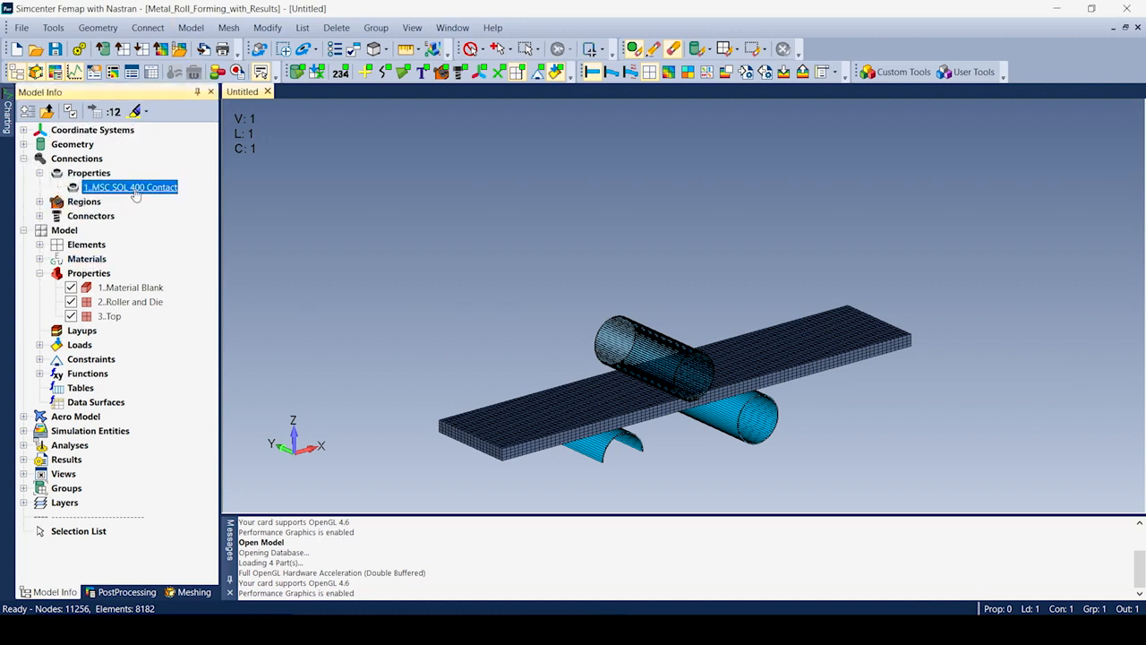
pyautogui.rightClick(130, 189)
pyautogui.click(177, 256)
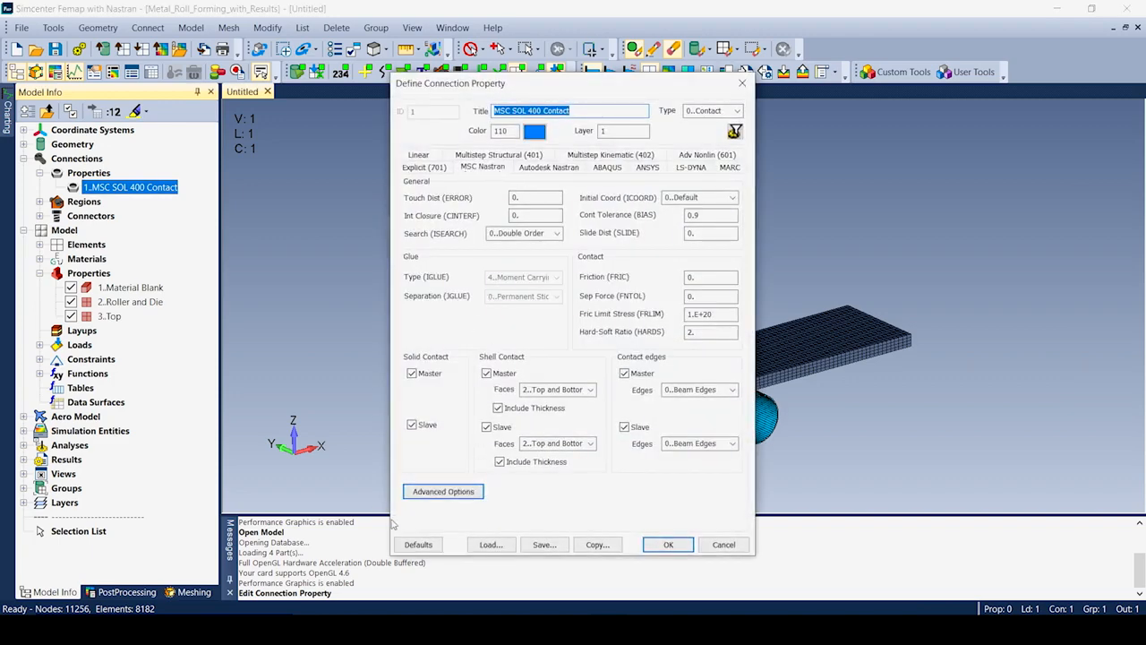
pyautogui.click(443, 491)
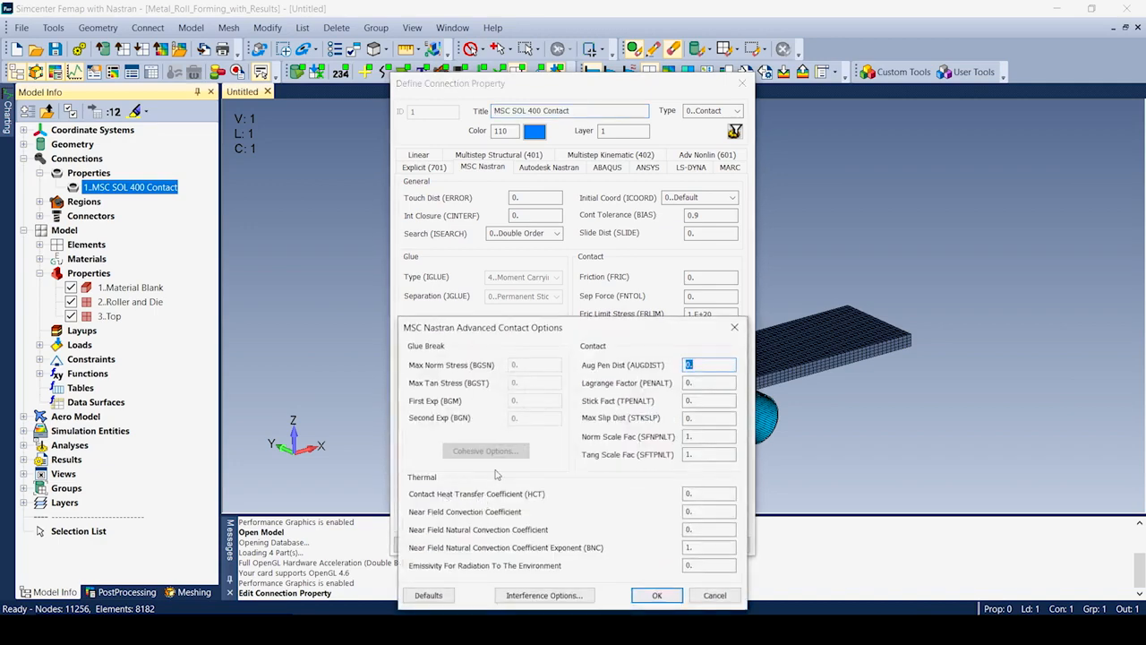
pyautogui.click(545, 596)
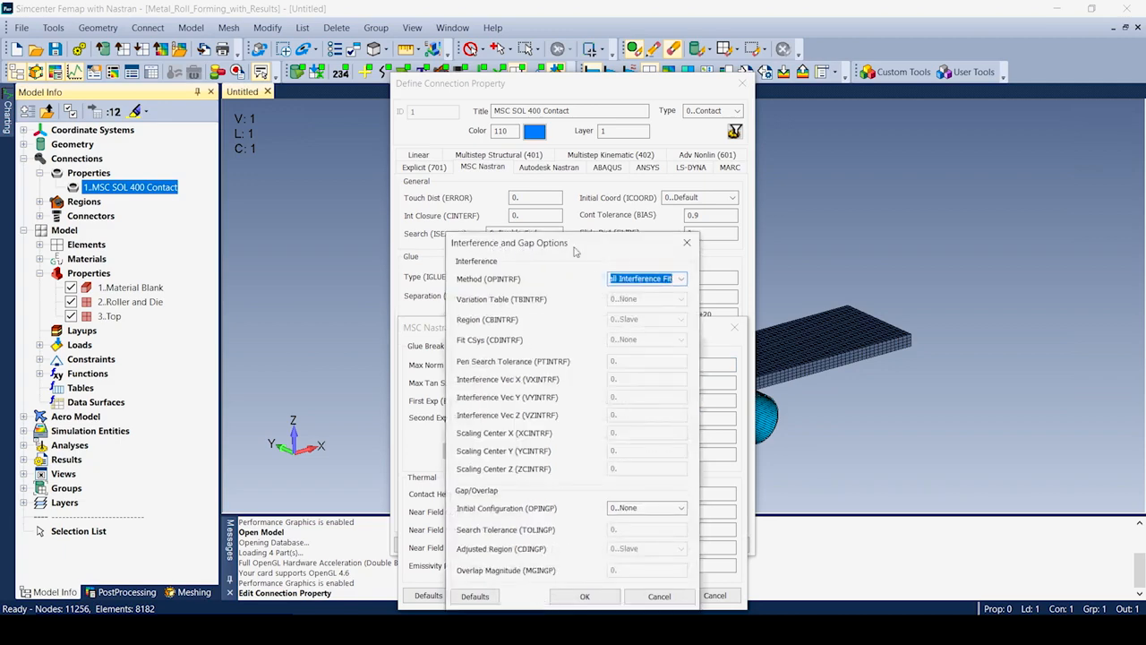
pyautogui.click(684, 597)
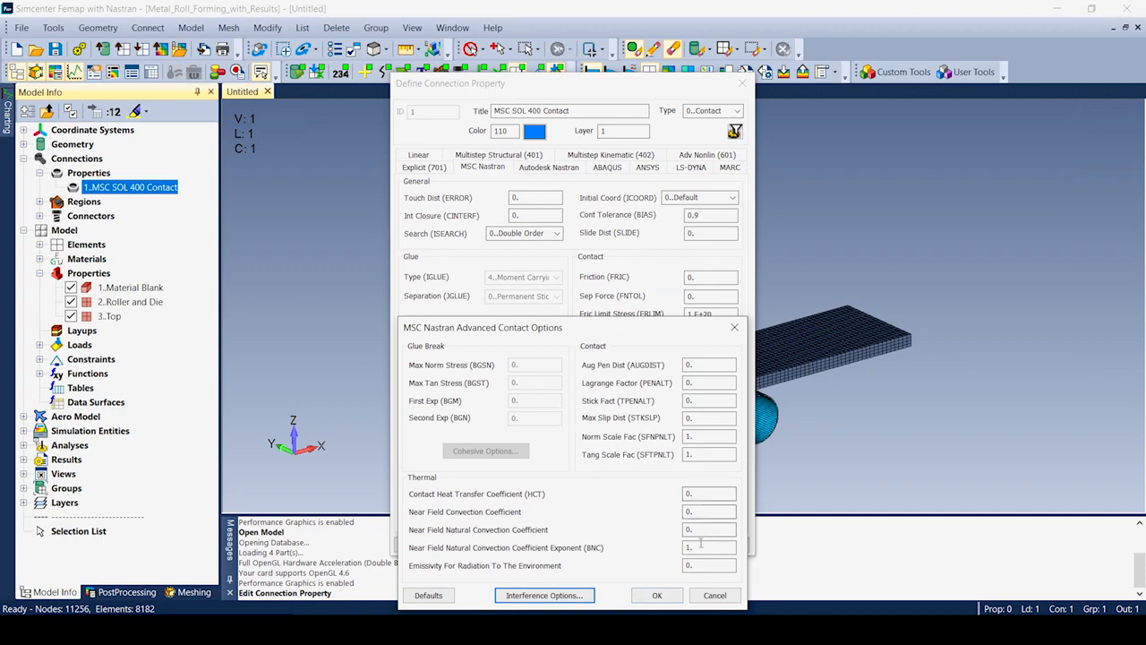
pyautogui.click(705, 598)
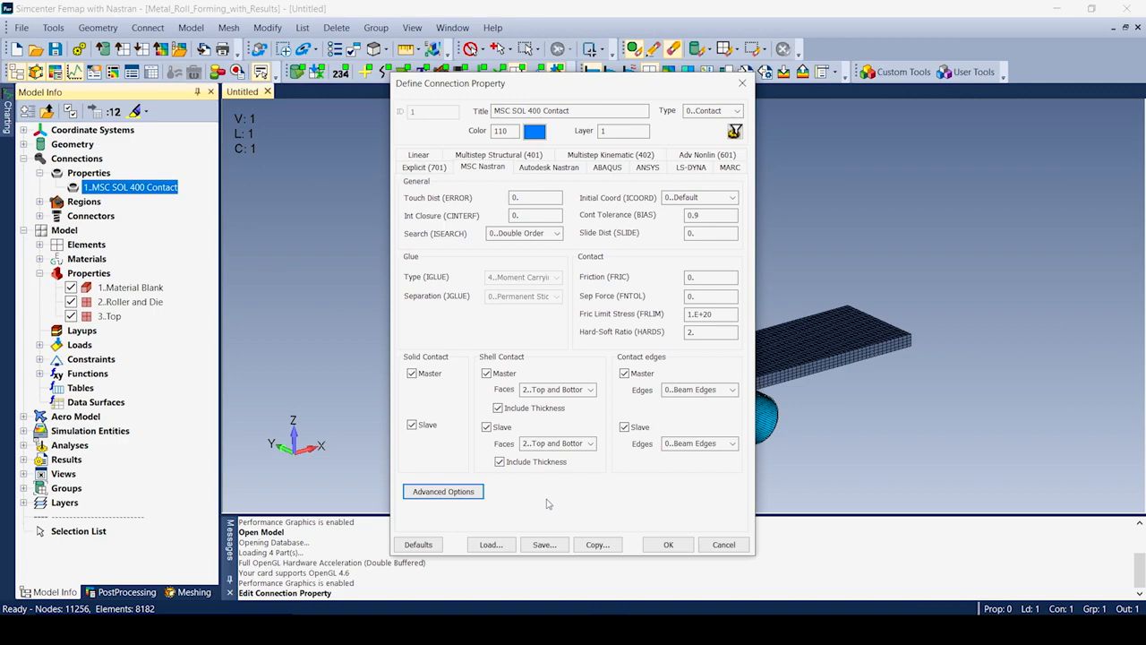
pyautogui.click(674, 545)
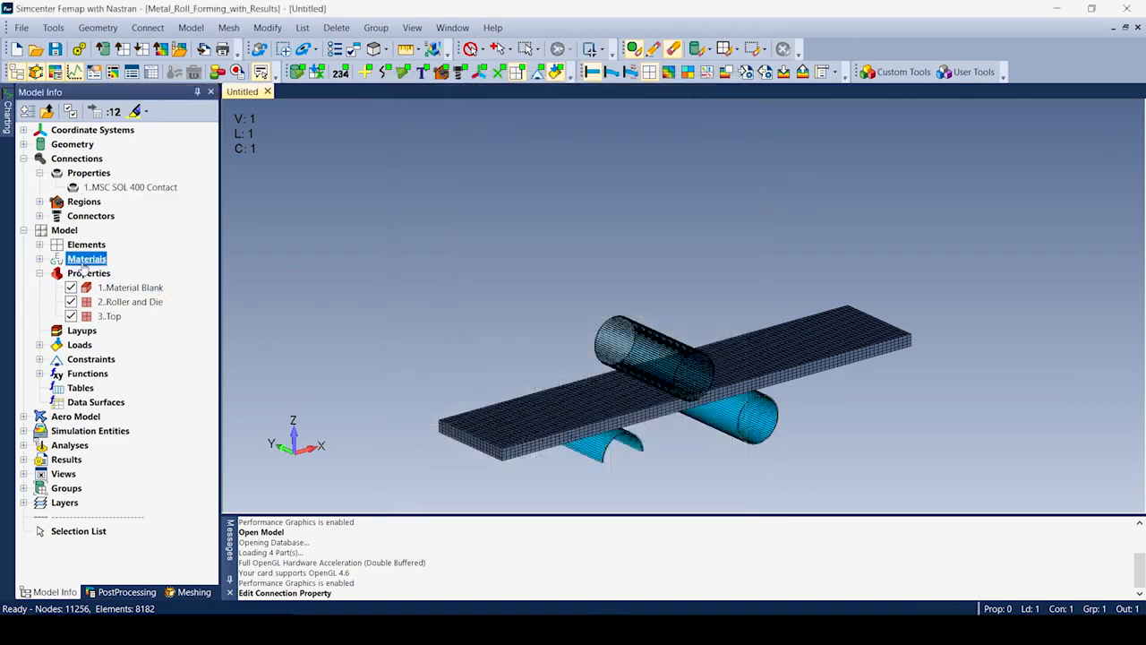
# Start a new material and set its nonlinear behavior to Plastic.
pyautogui.rightClick(82, 262)
pyautogui.click(154, 272)
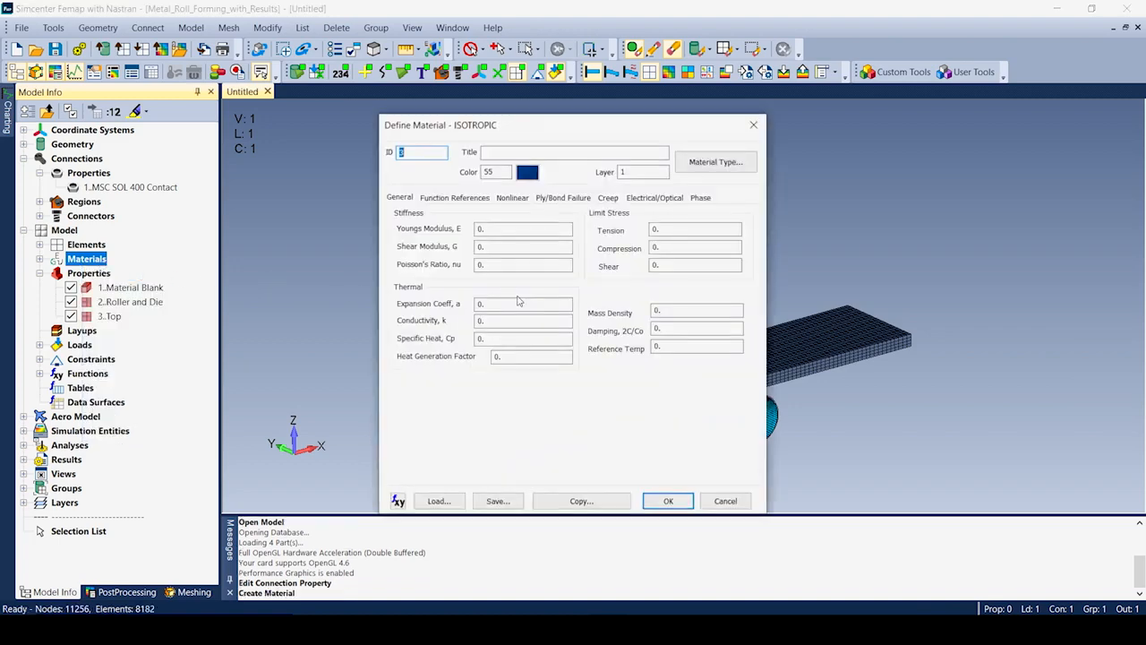
pyautogui.click(512, 197)
pyautogui.click(478, 257)
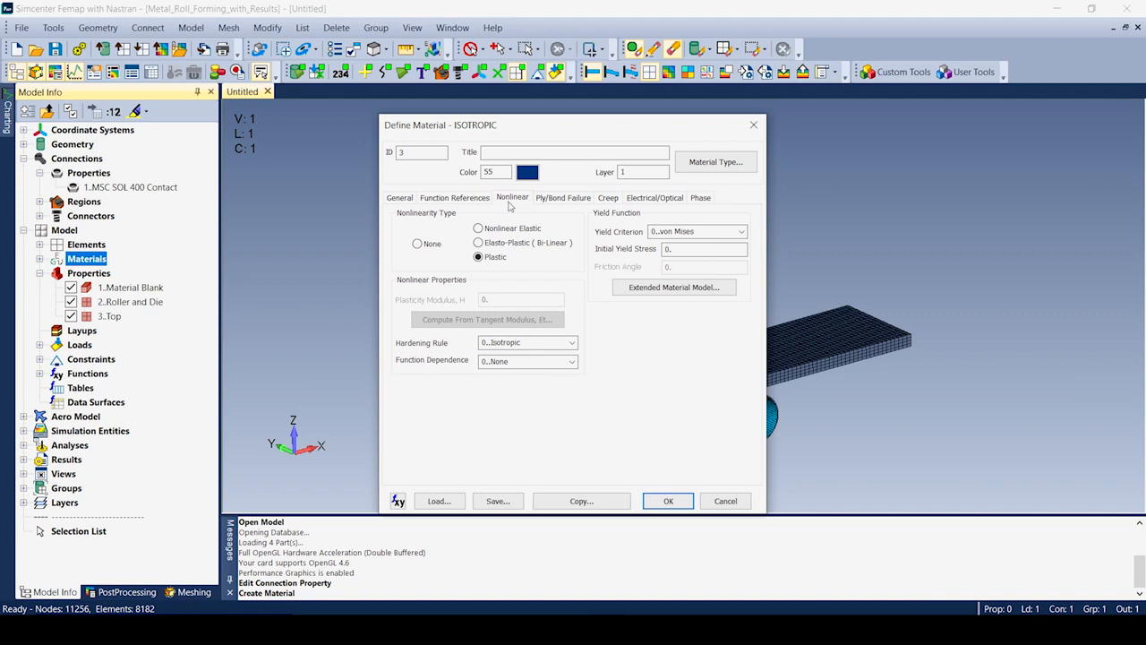
# Switch the material type to Other Types and browse the list, including Mooney-Rivlin (501).
pyautogui.click(715, 162)
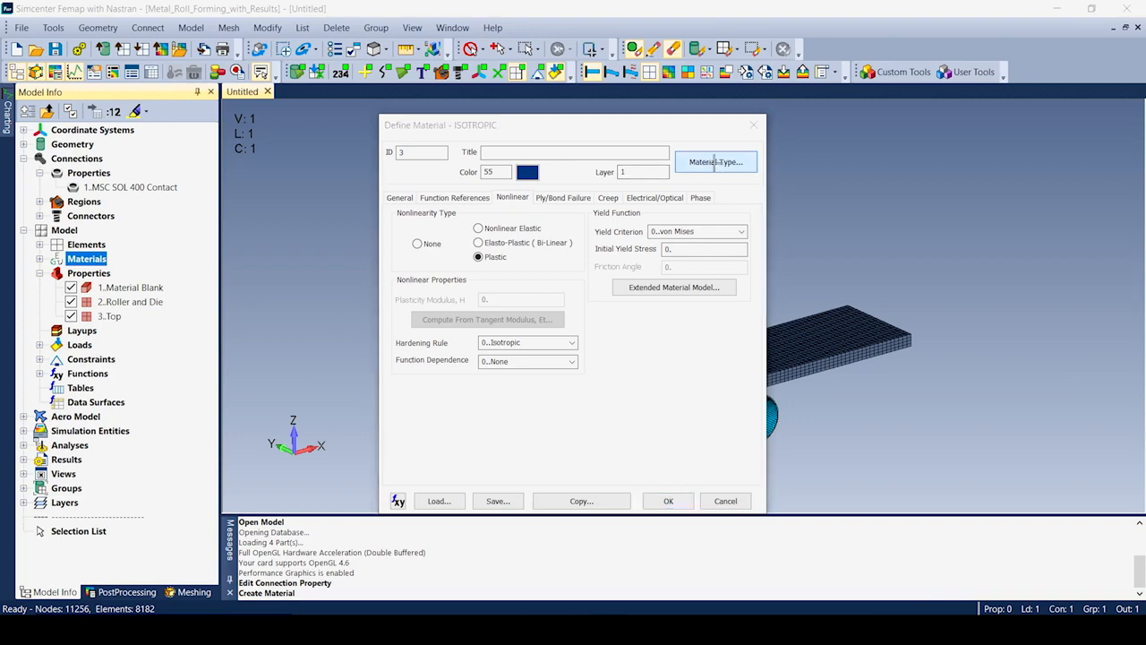
pyautogui.click(1029, 573)
pyautogui.click(1032, 597)
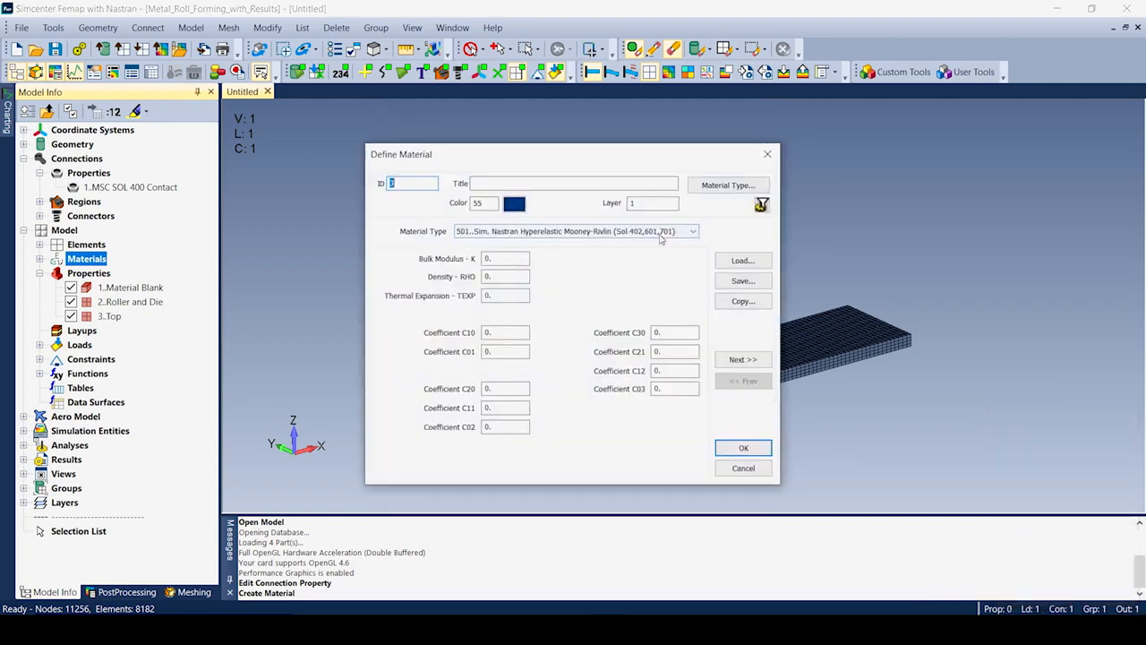
pyautogui.click(692, 231)
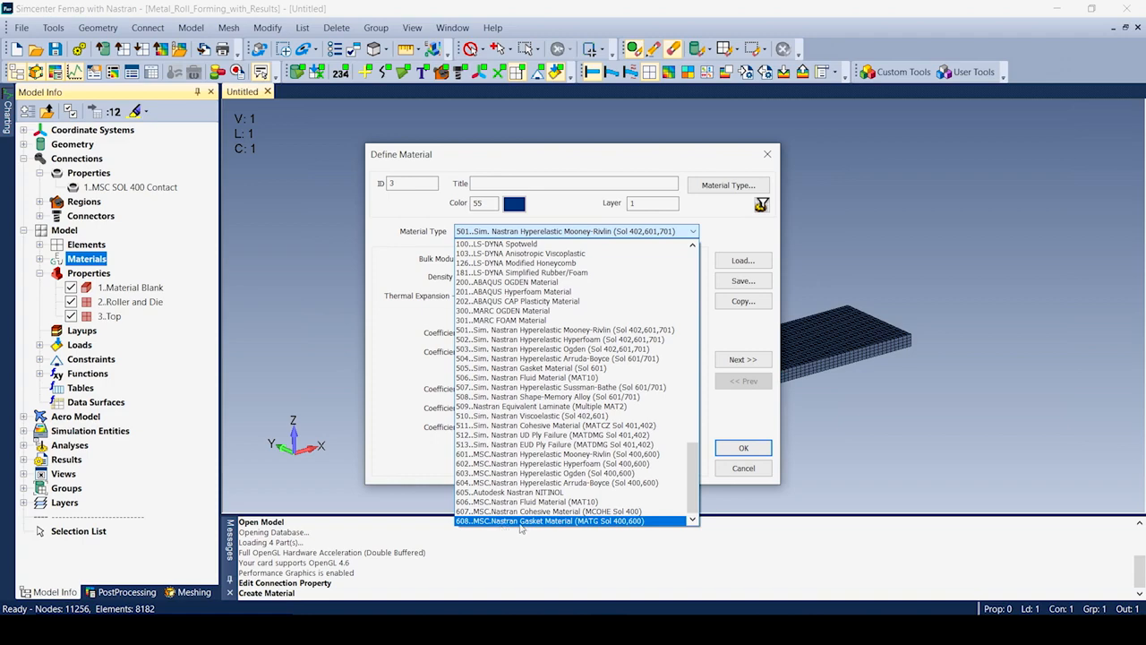
pyautogui.click(723, 472)
# Discard the new material and enable Large Strain in the Material Blank property's Nastran extensions.
pyautogui.click(725, 469)
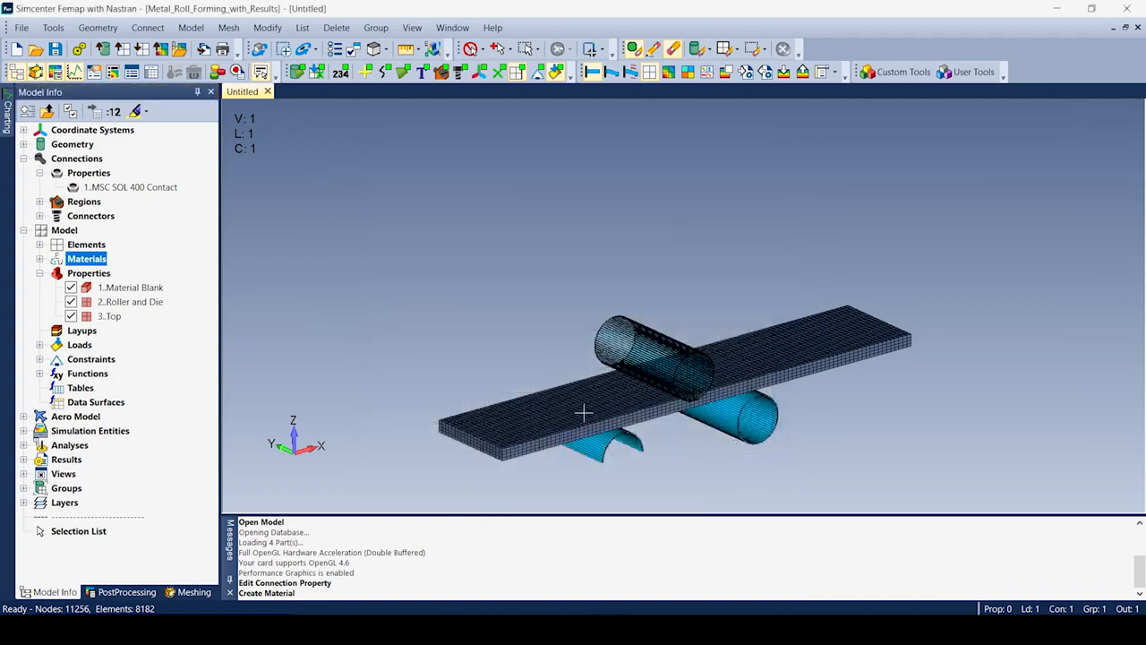
pyautogui.click(125, 287)
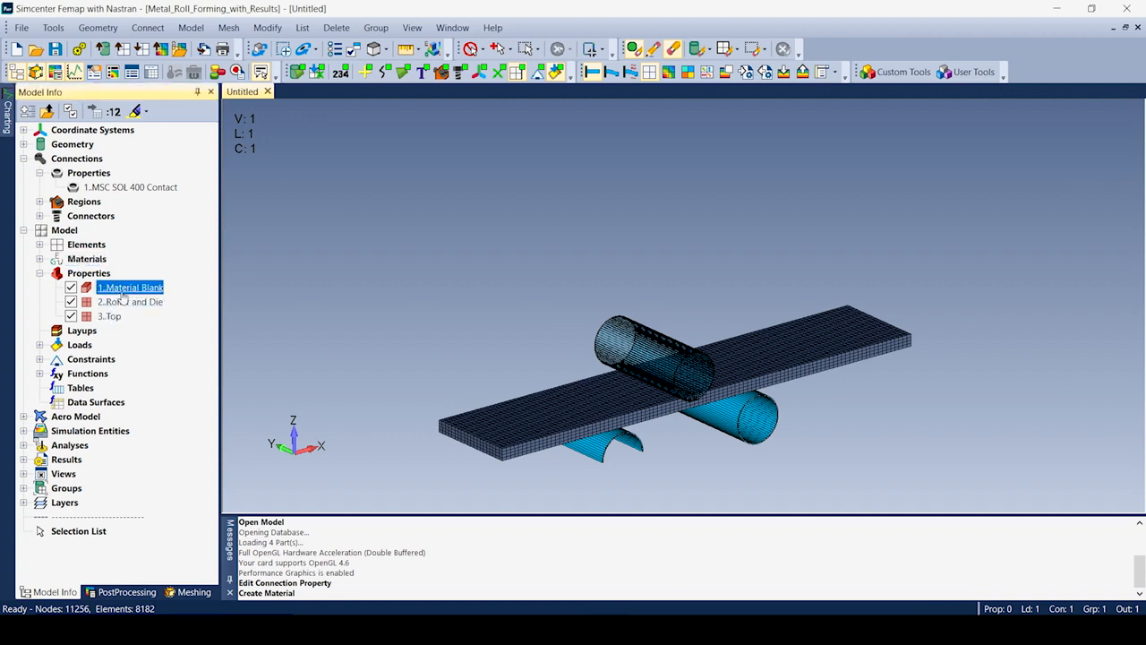
pyautogui.rightClick(125, 291)
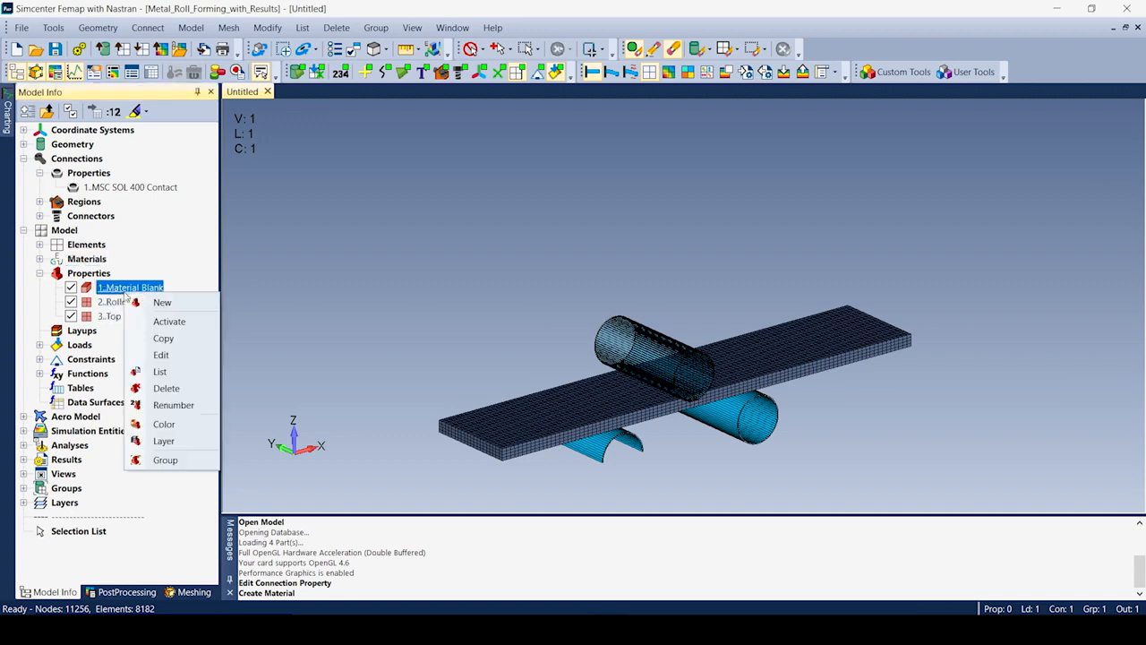
pyautogui.click(161, 354)
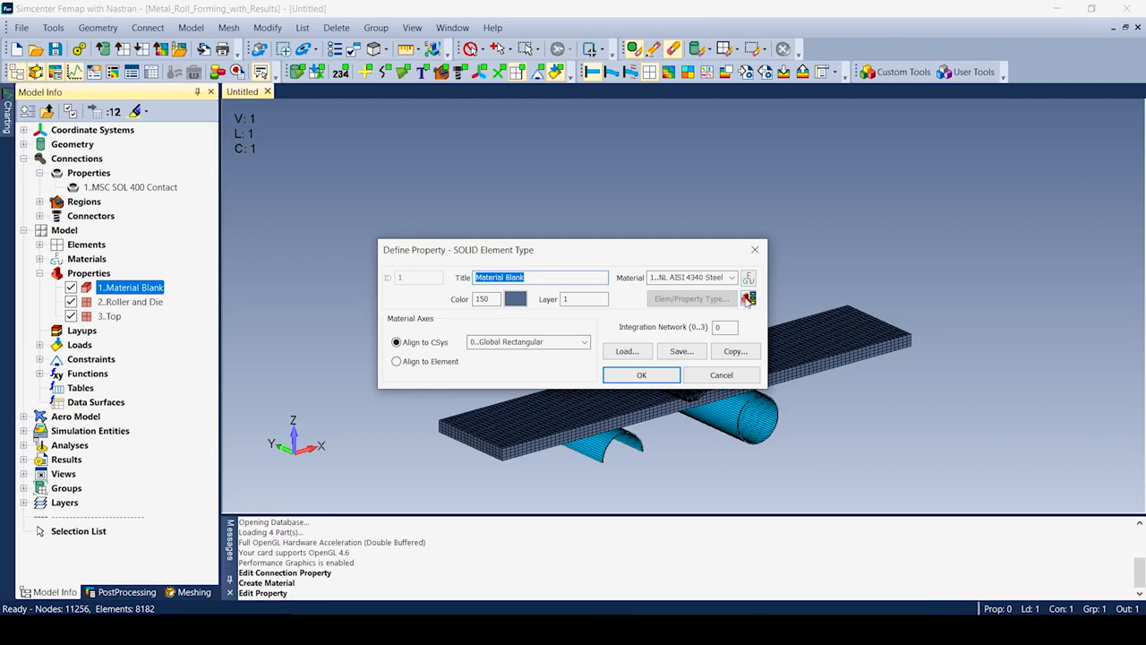
pyautogui.click(749, 299)
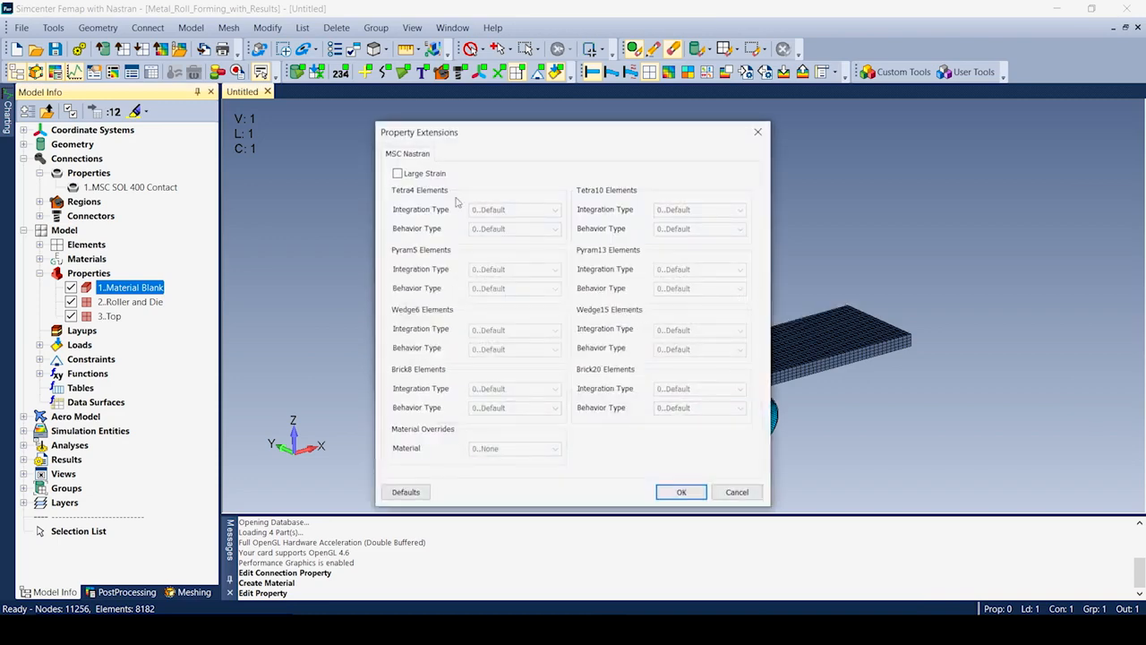
pyautogui.click(398, 173)
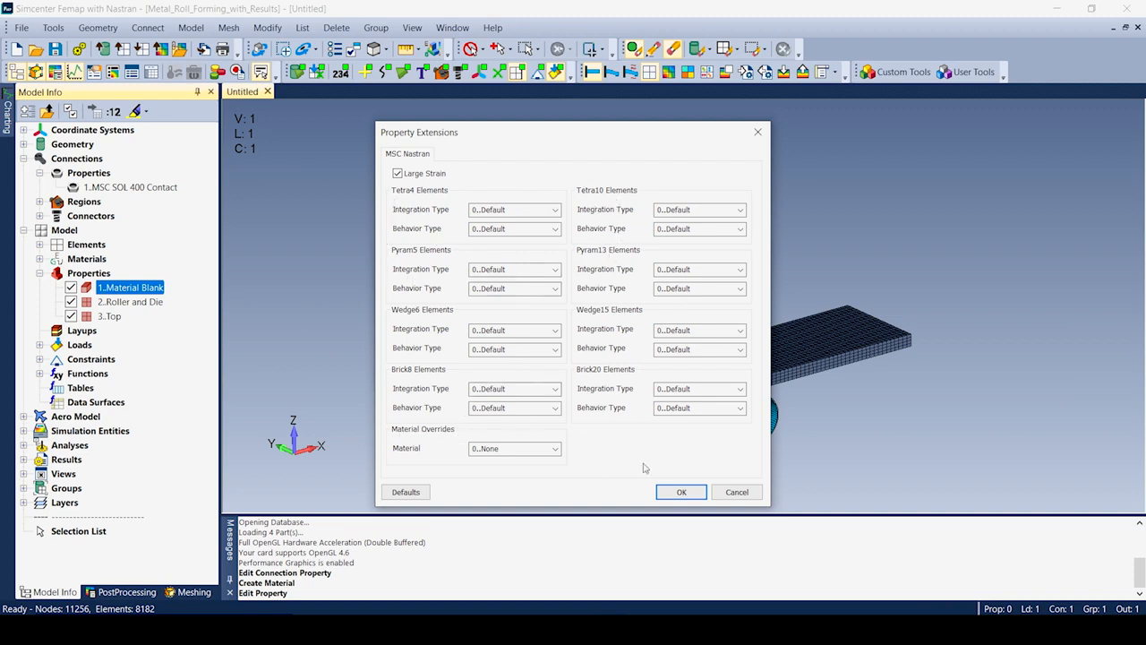
pyautogui.click(736, 491)
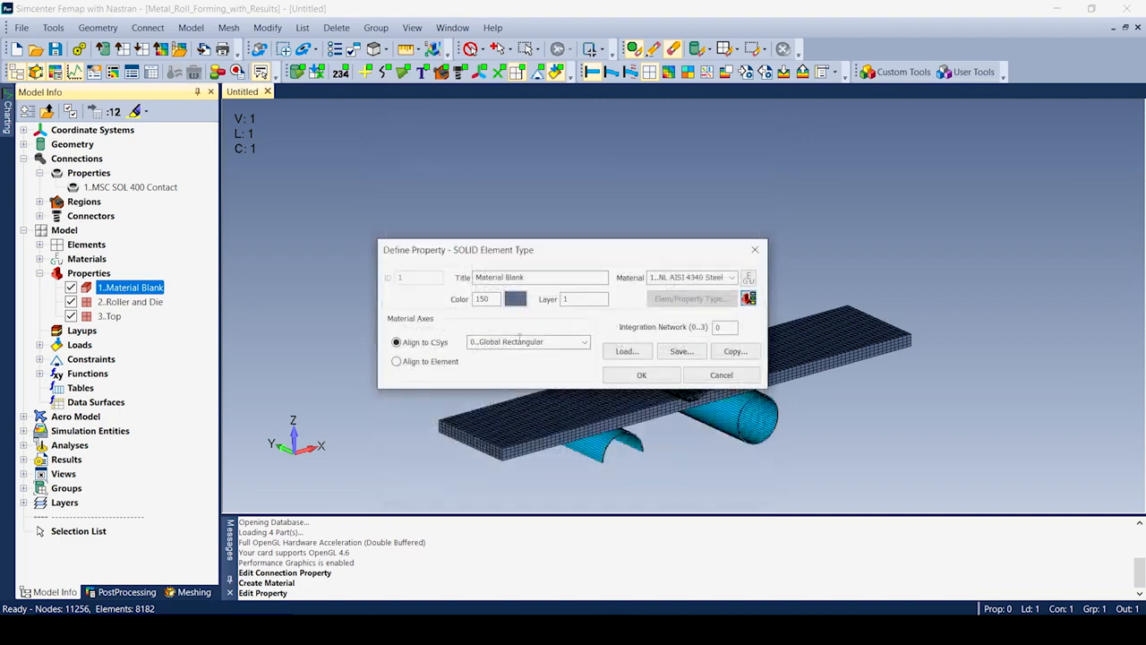
pyautogui.click(736, 377)
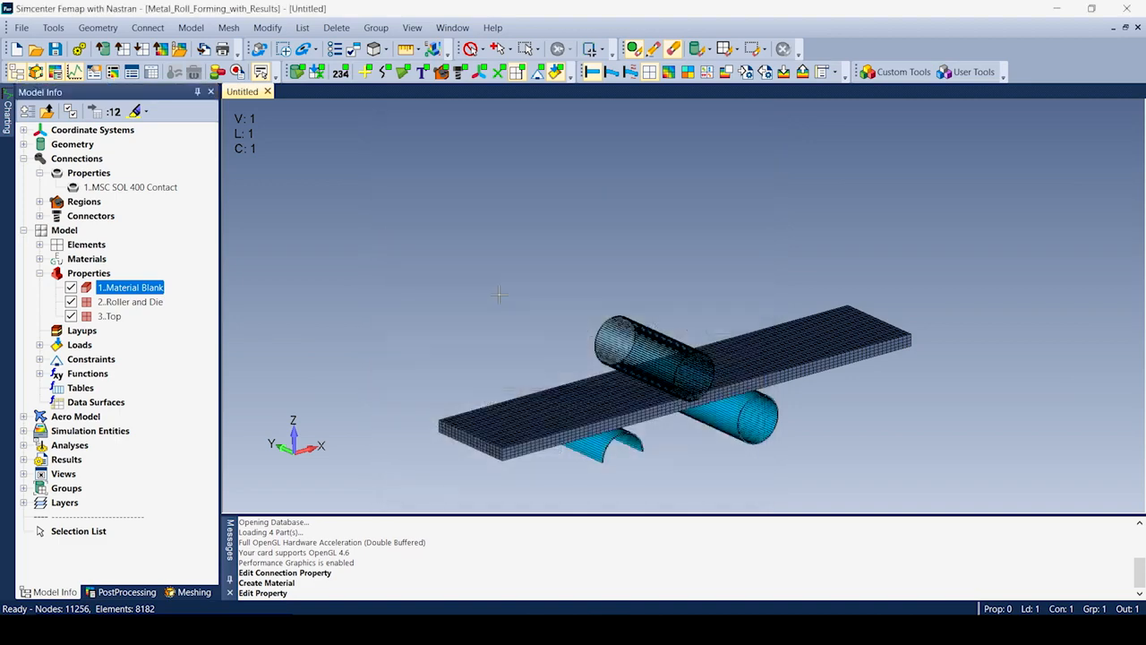
# Expand the Metal Roll Forming analysis set's options and review its Nonlinear Behavior settings unchanged.
pyautogui.click(190, 27)
pyautogui.click(226, 206)
pyautogui.click(434, 173)
pyautogui.click(445, 215)
pyautogui.click(492, 259)
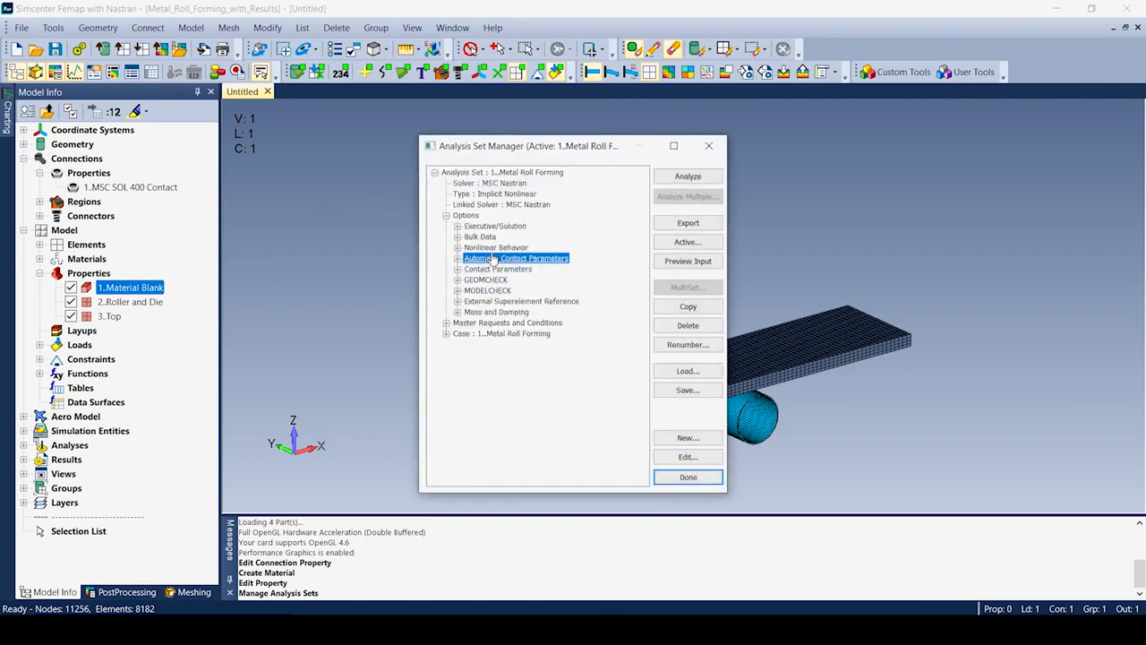
pyautogui.click(499, 249)
pyautogui.click(696, 461)
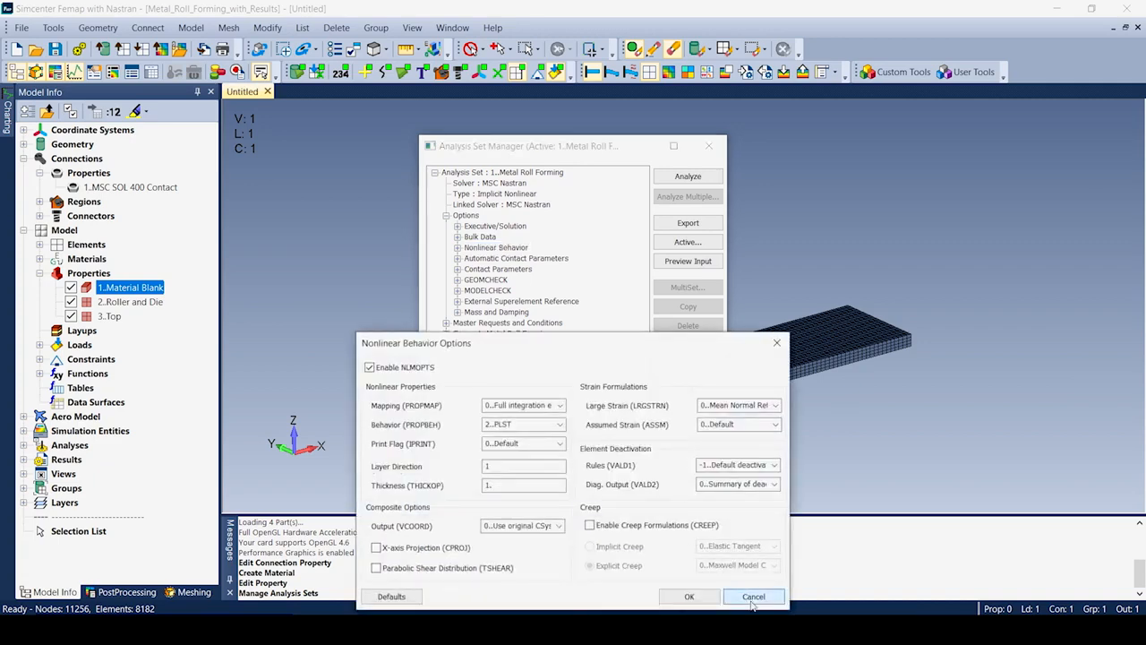
pyautogui.click(752, 597)
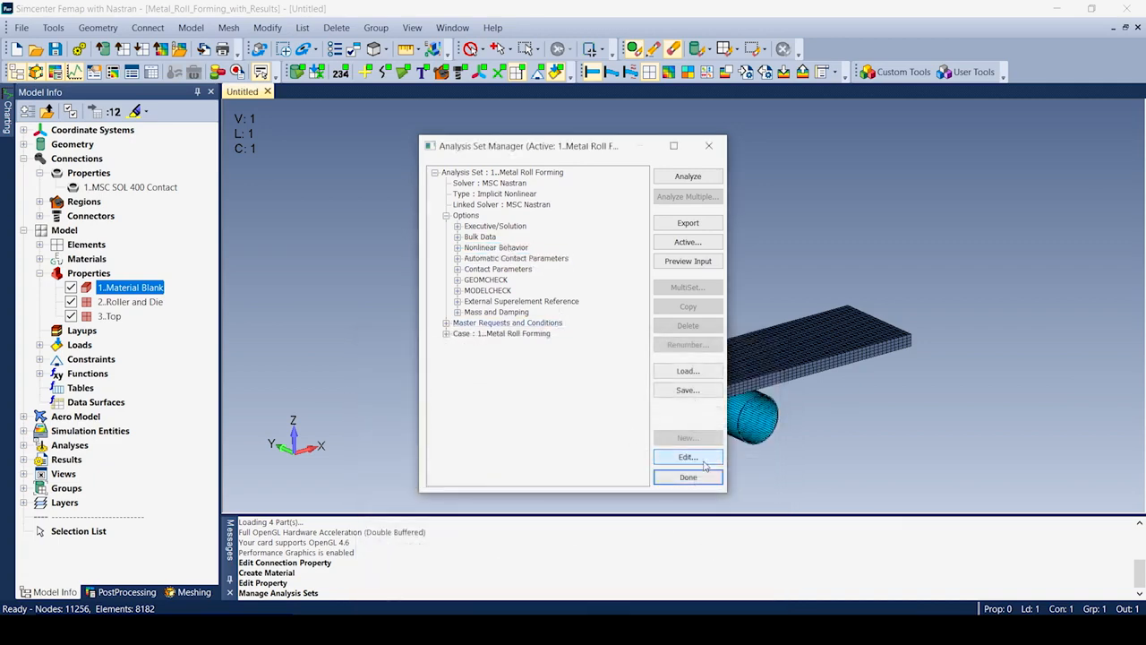
# Review Automatic Contact and Contact Parameters, including cohesive options, without saving, then expand the case.
pyautogui.click(705, 463)
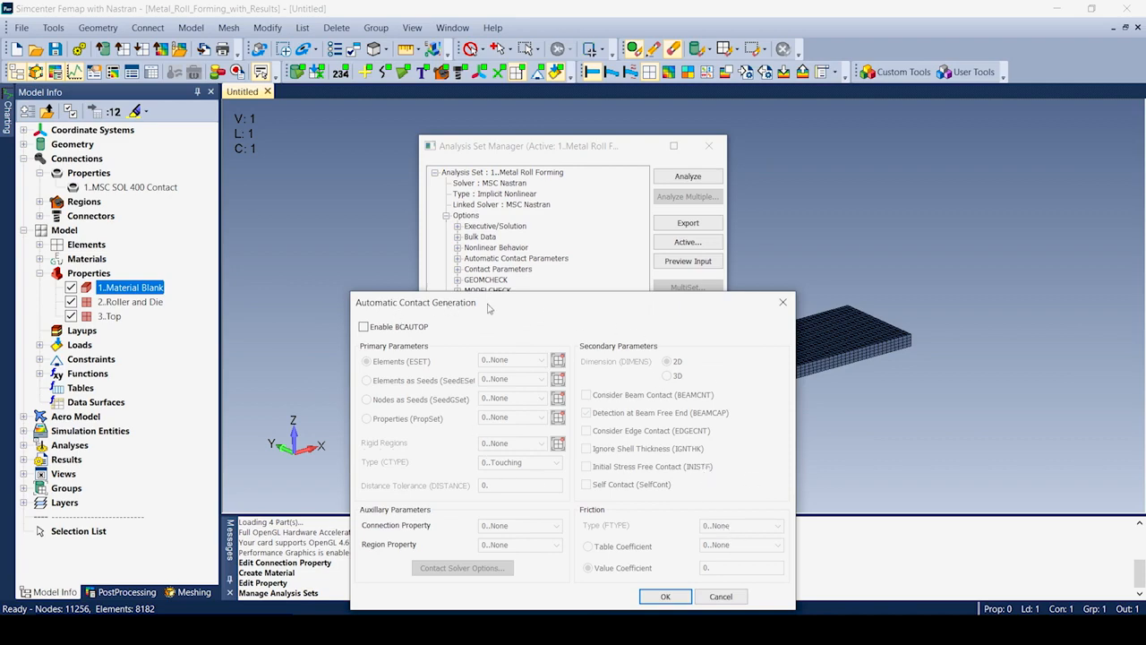
pyautogui.click(722, 597)
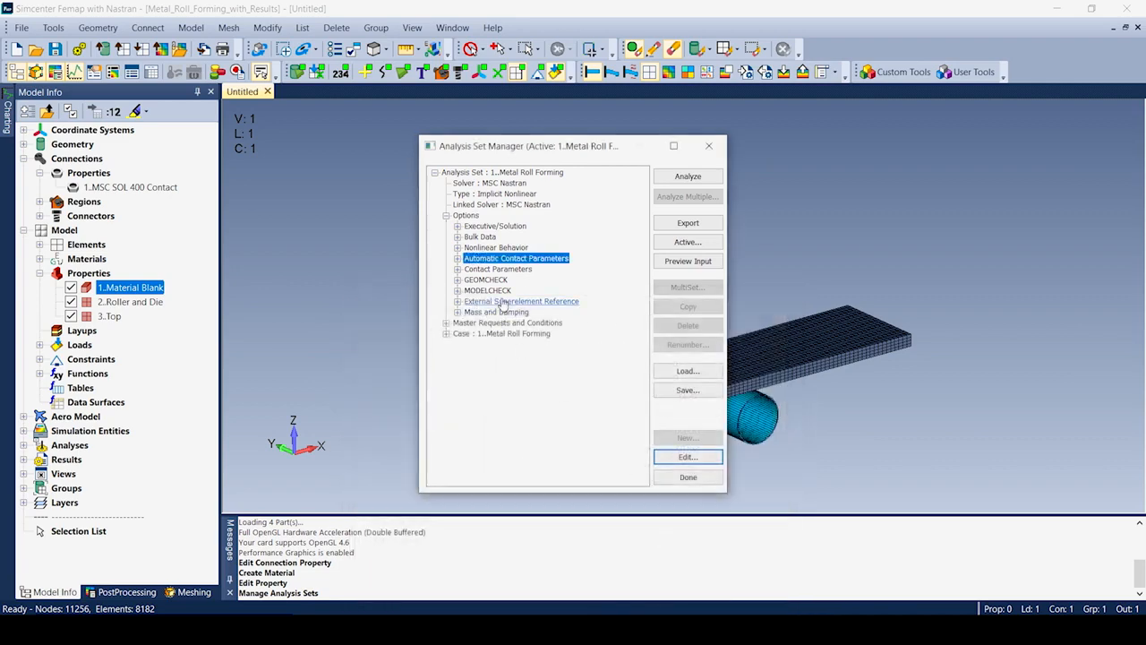
pyautogui.click(507, 271)
pyautogui.click(687, 457)
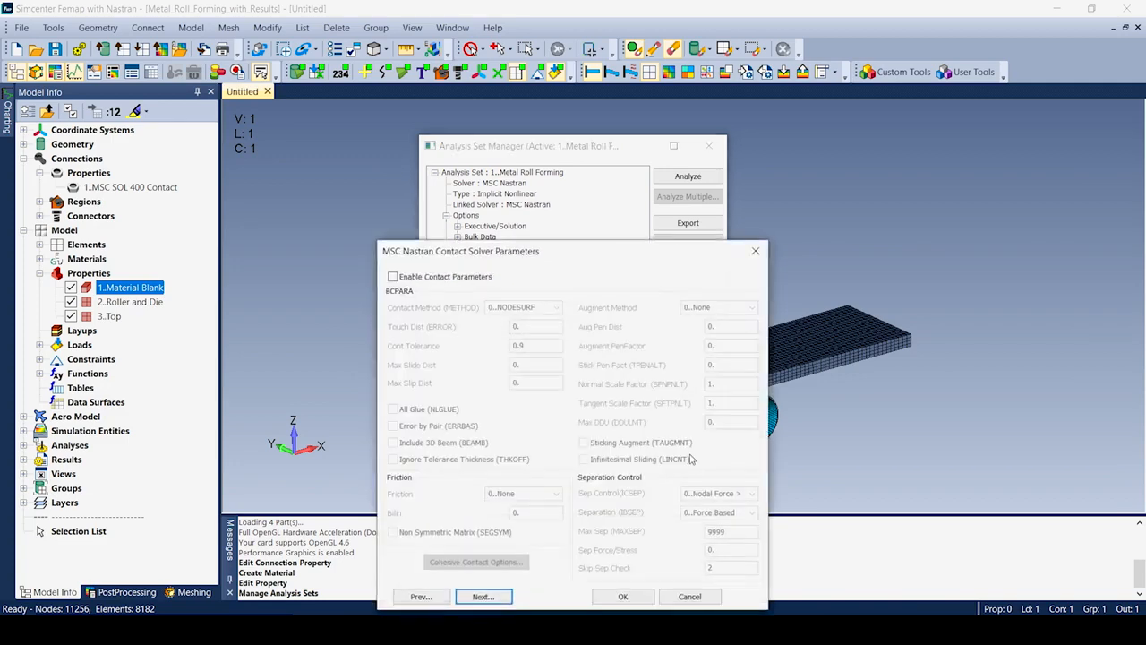
pyautogui.click(392, 276)
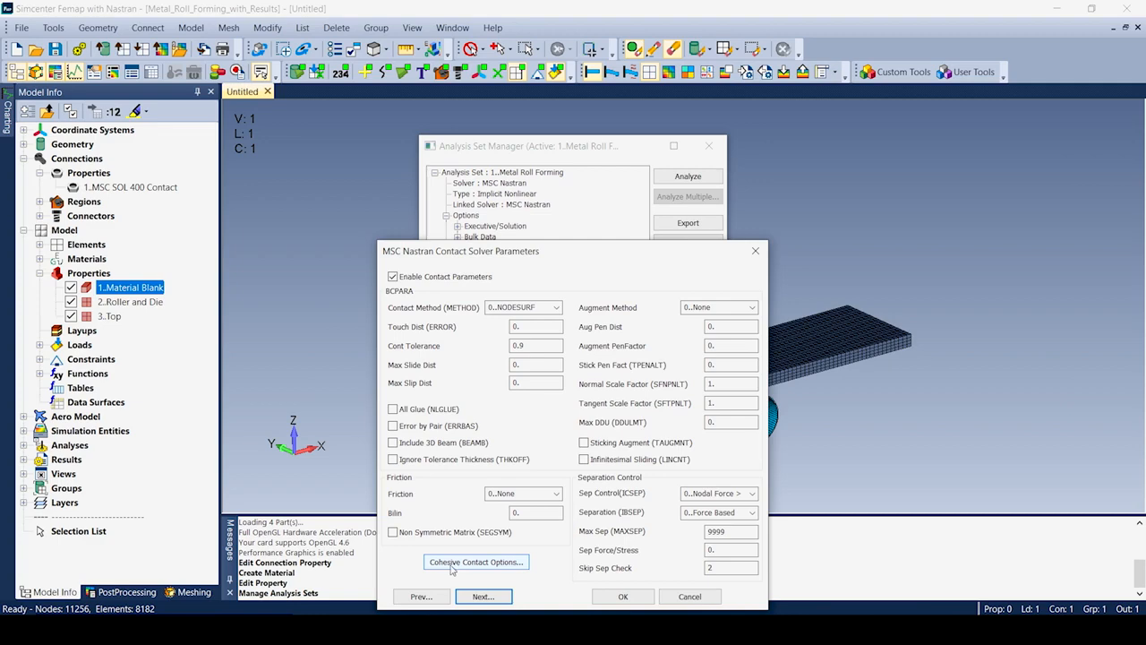
pyautogui.click(452, 562)
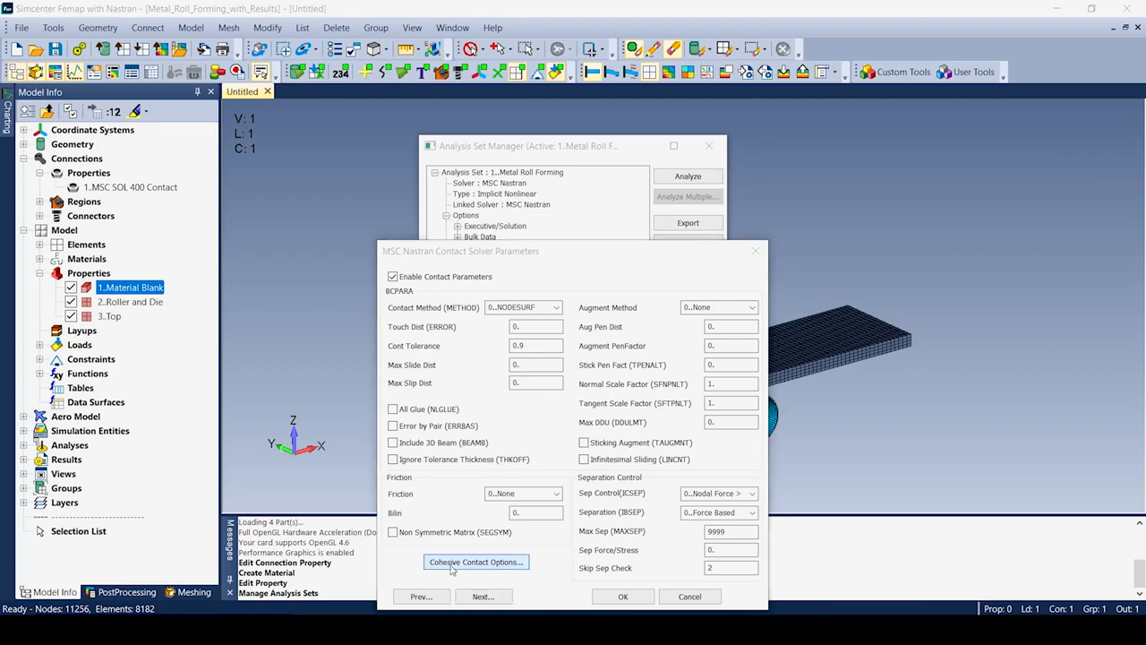
pyautogui.click(667, 600)
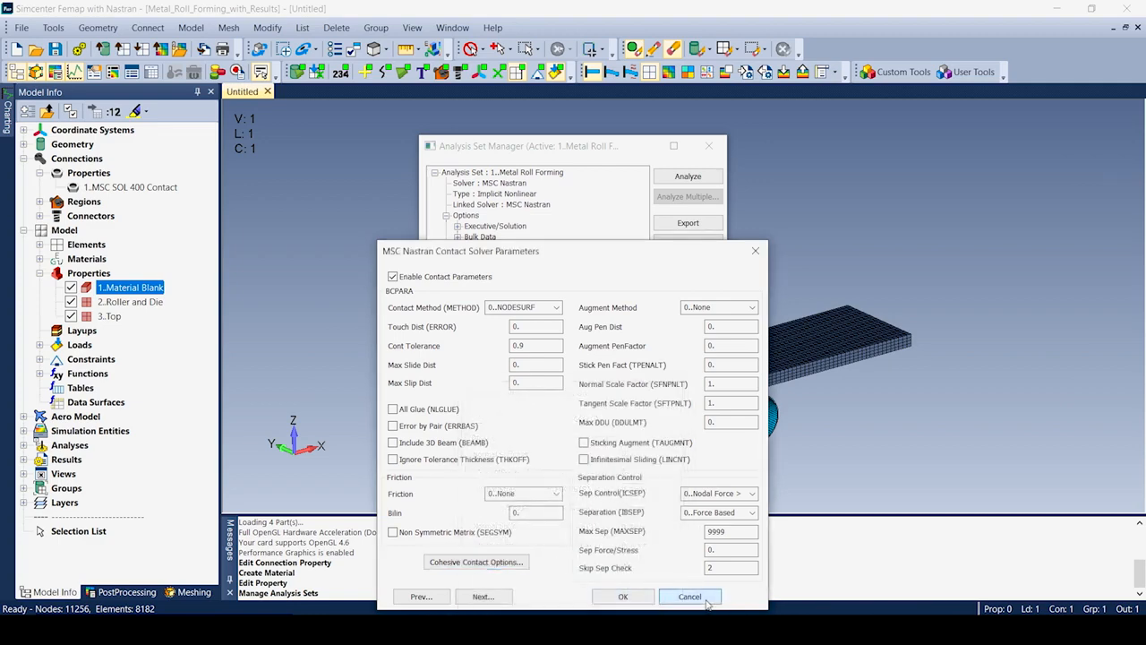
pyautogui.click(673, 598)
pyautogui.click(446, 333)
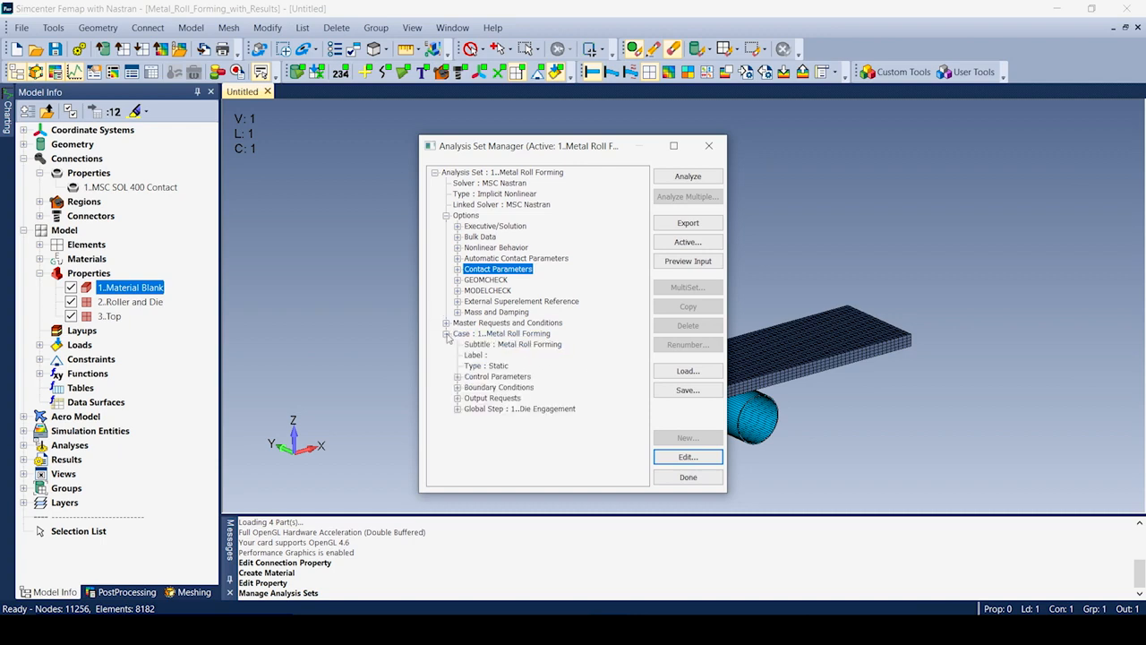
# Edit the case's control parameters: turn off Skip NLSTEP and keep Mildly Nonlinear.
pyautogui.click(457, 376)
pyautogui.click(475, 376)
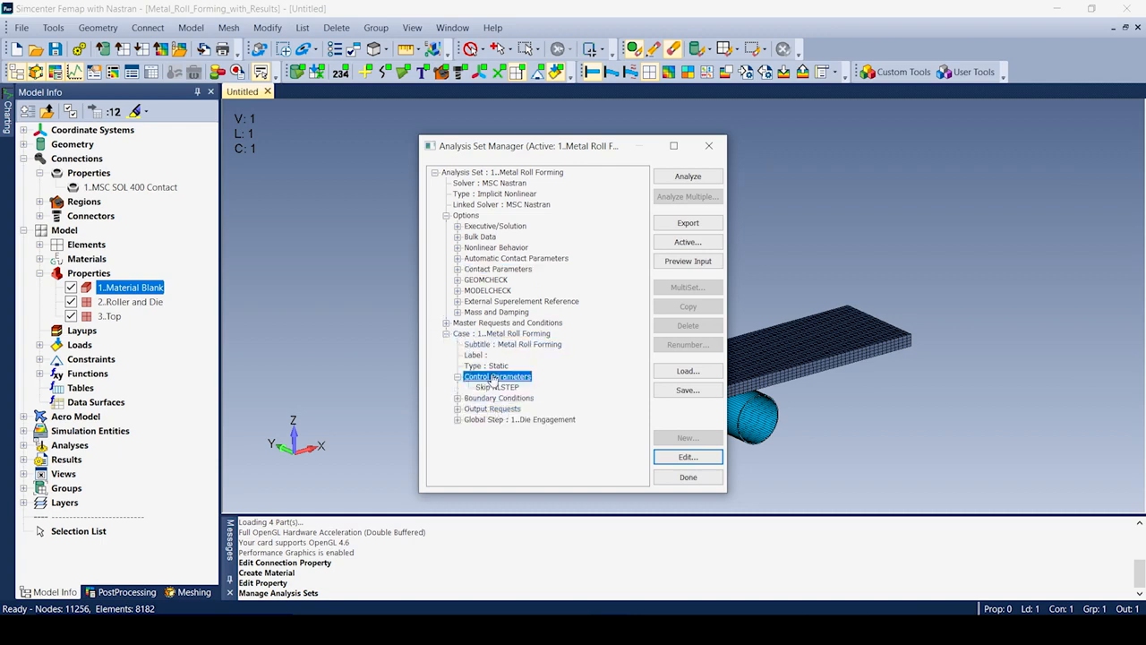
pyautogui.click(689, 457)
pyautogui.click(467, 335)
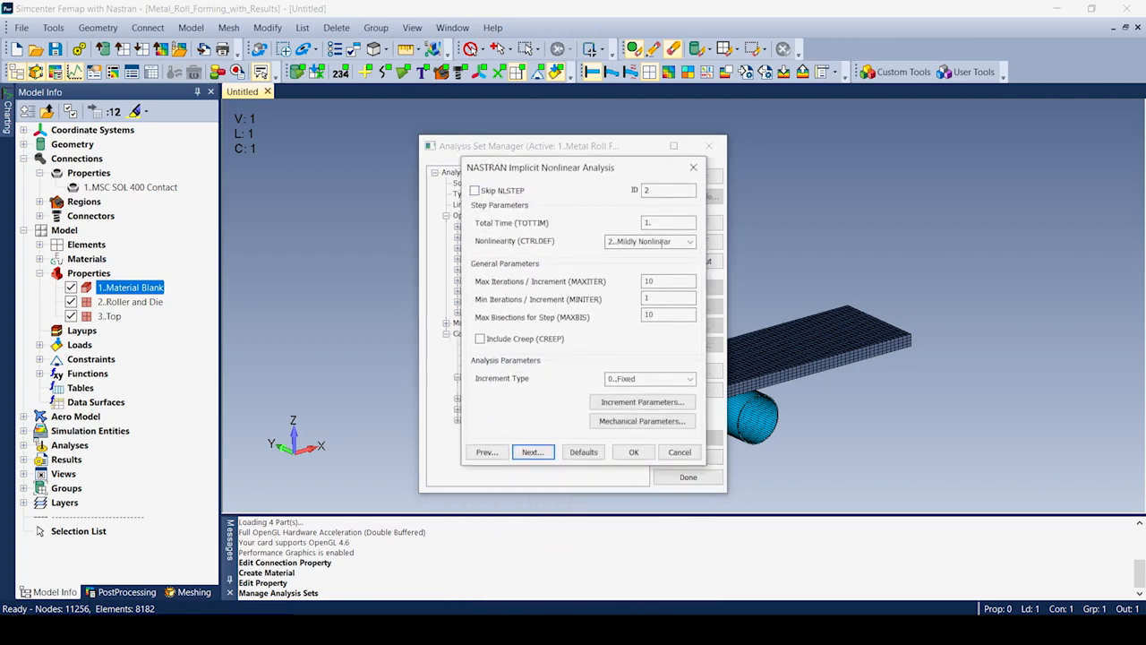
pyautogui.click(689, 242)
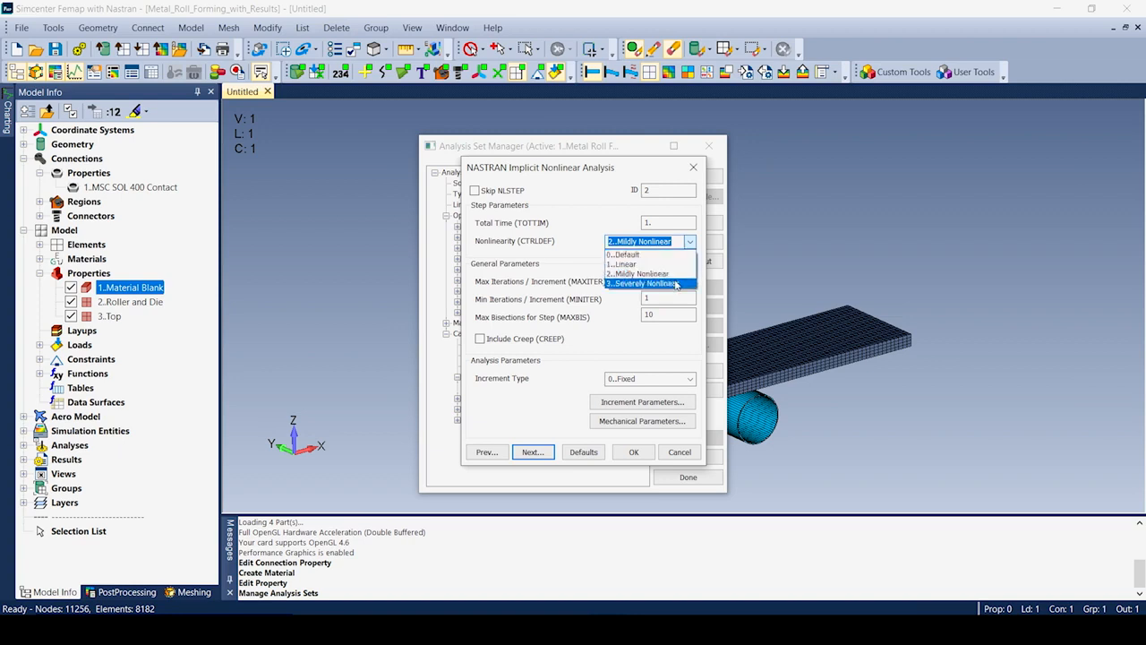
pyautogui.click(641, 458)
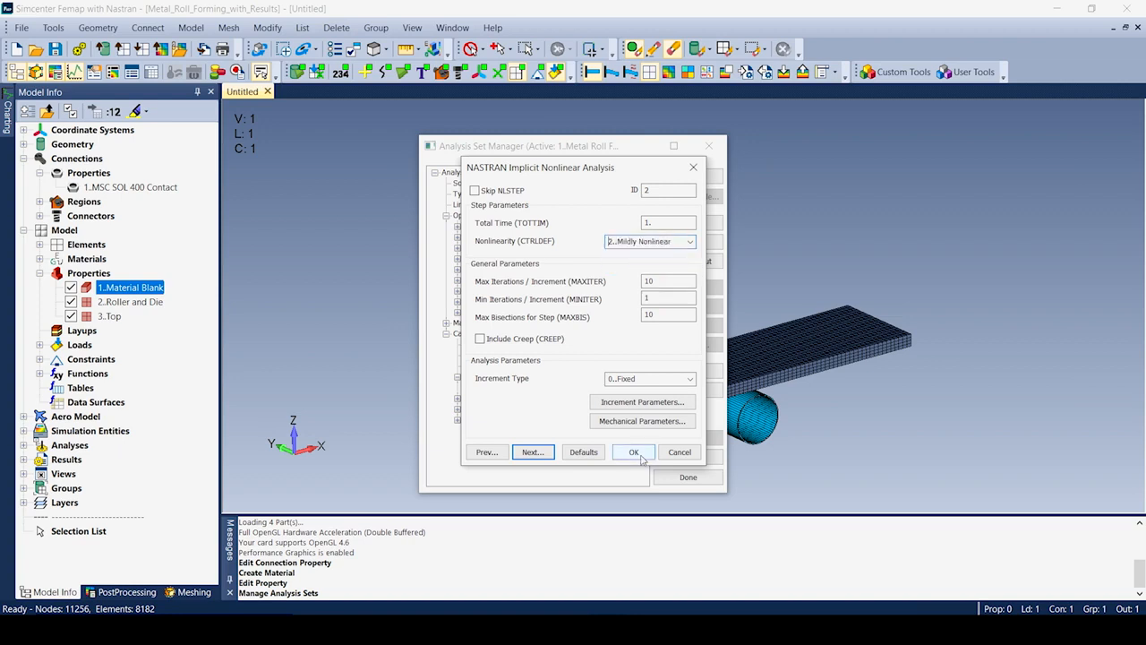
pyautogui.click(682, 456)
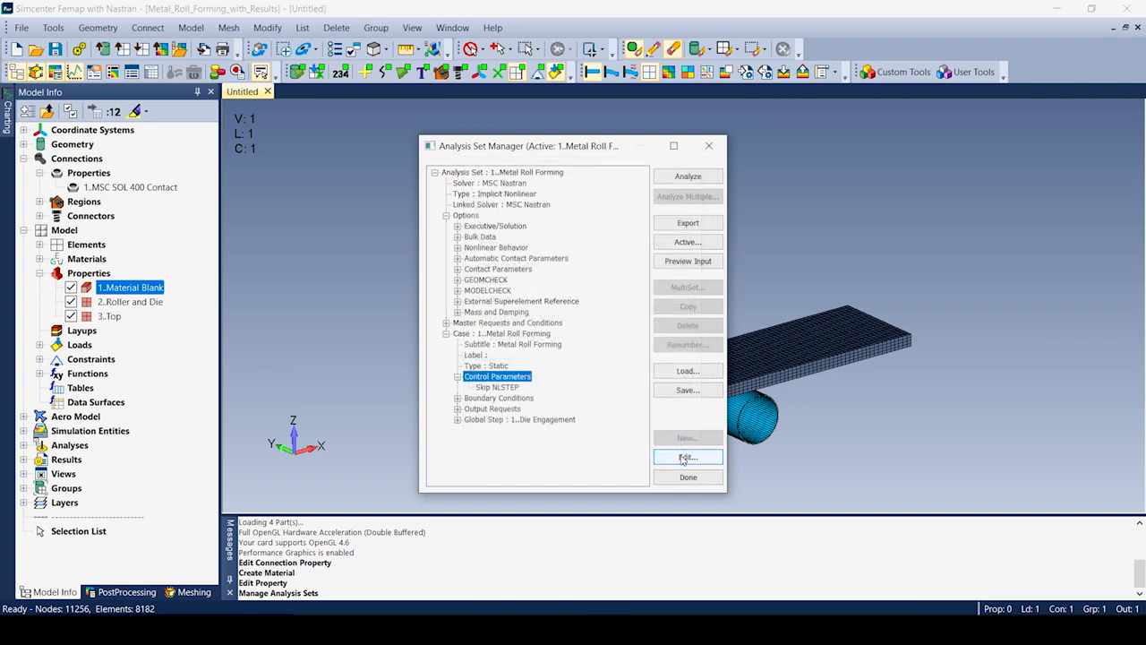
# Review the Die Engagement global step and its SOL400 step manager, keeping the step enabled.
pyautogui.click(515, 419)
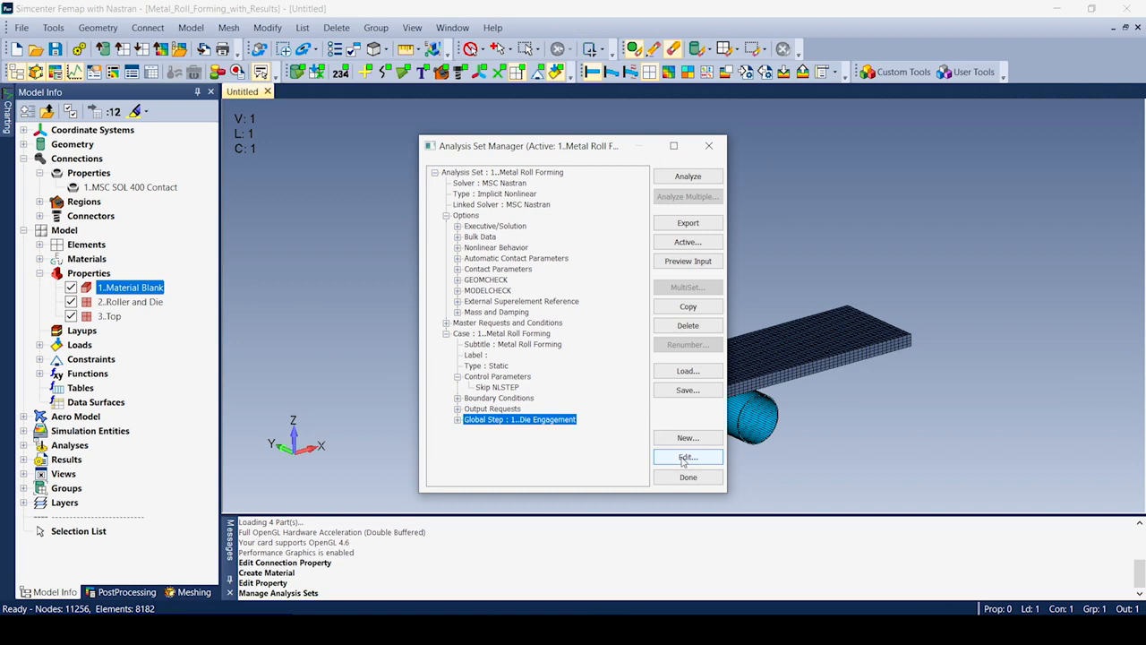
pyautogui.click(686, 457)
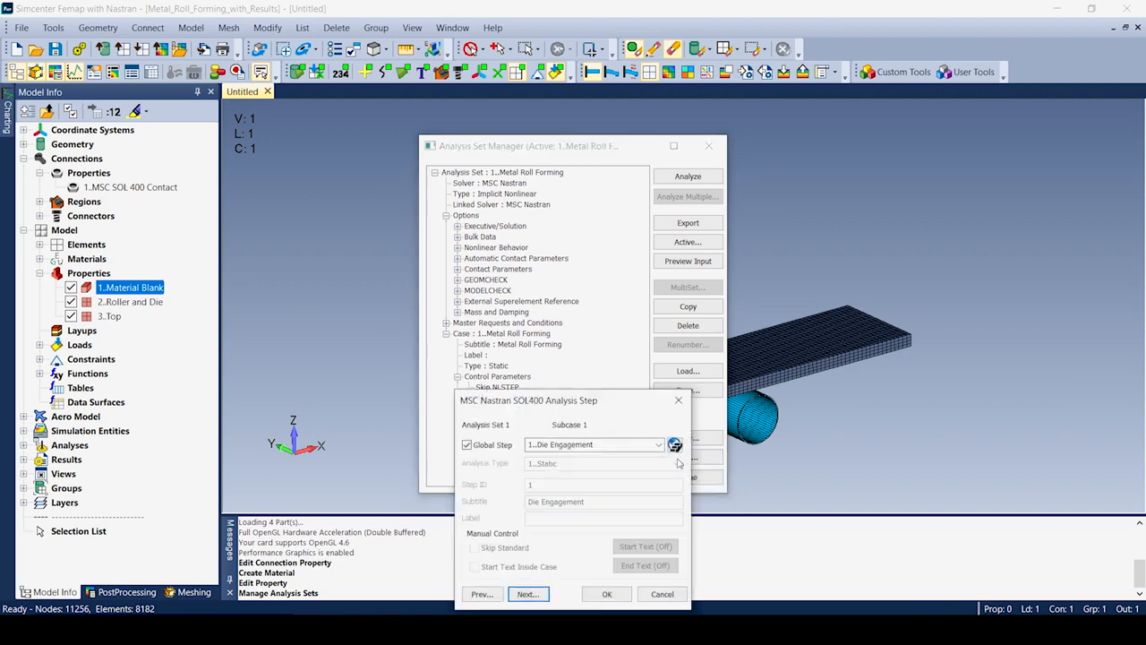
pyautogui.moveTo(611, 401); pyautogui.dragTo(616, 217)
pyautogui.click(475, 261)
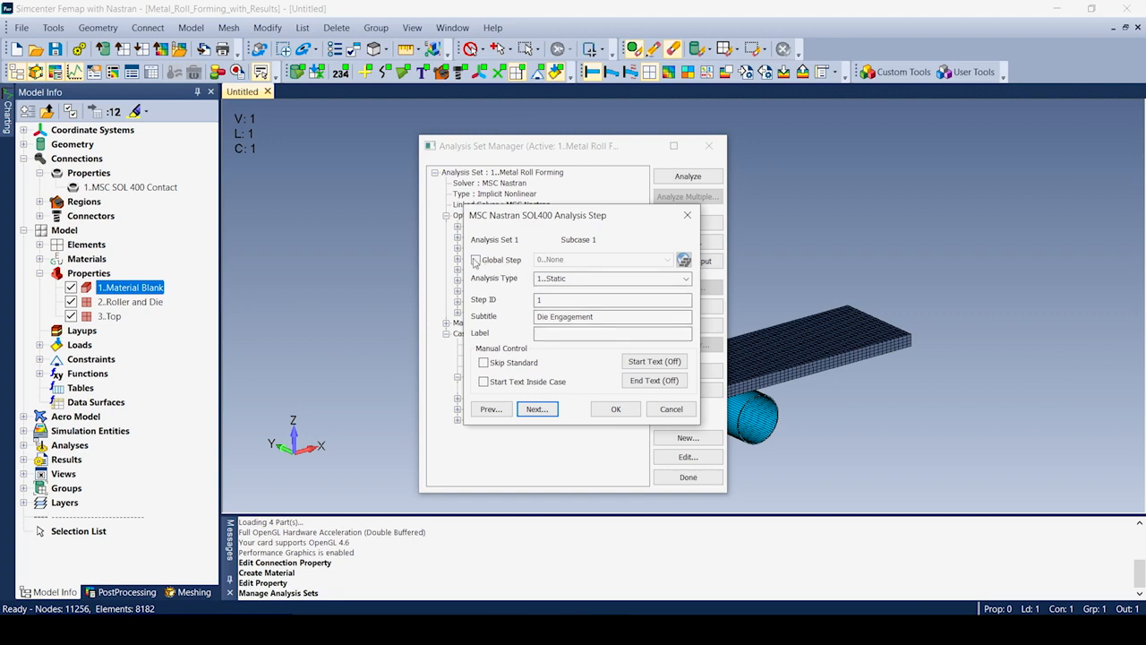
pyautogui.click(476, 260)
pyautogui.click(684, 260)
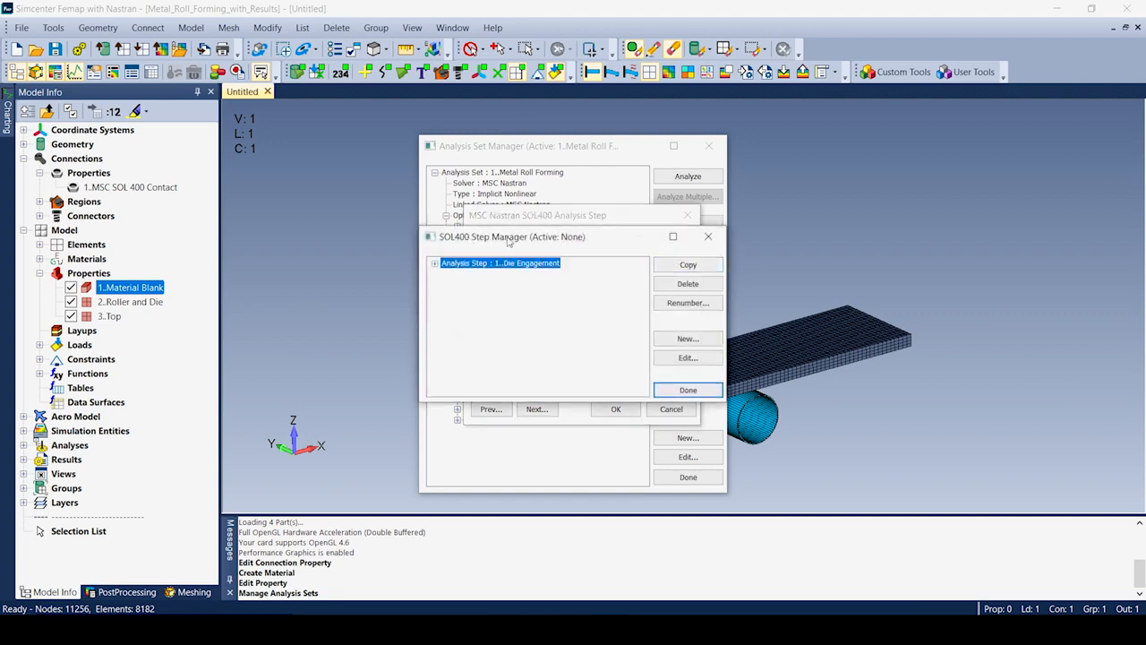
pyautogui.click(688, 391)
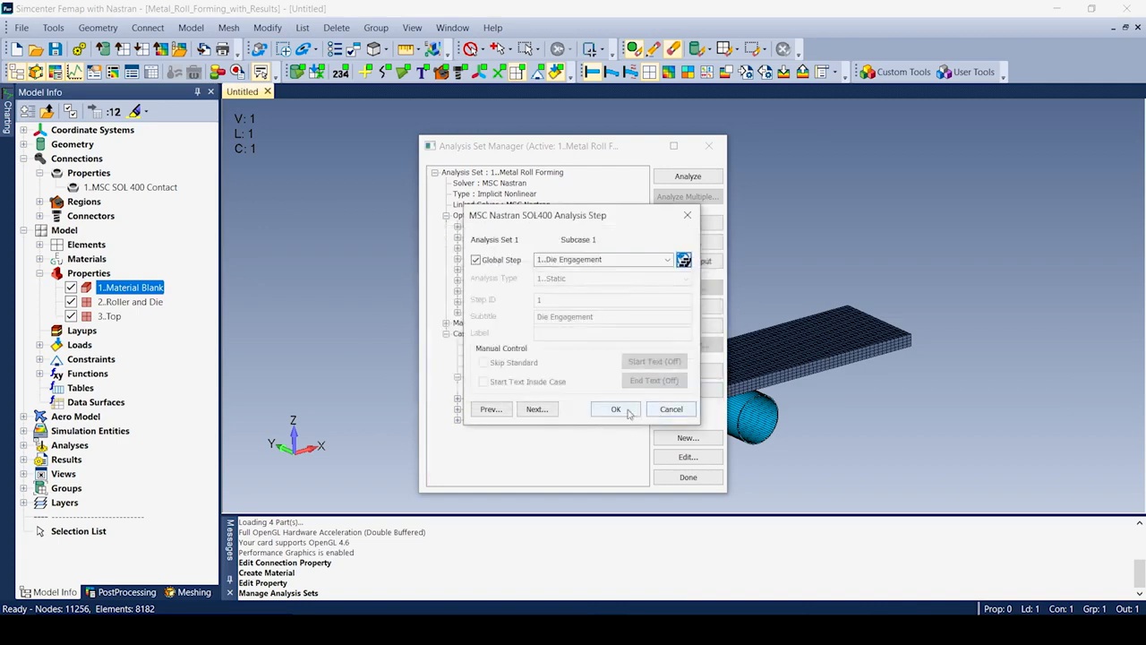
pyautogui.click(615, 409)
pyautogui.click(688, 477)
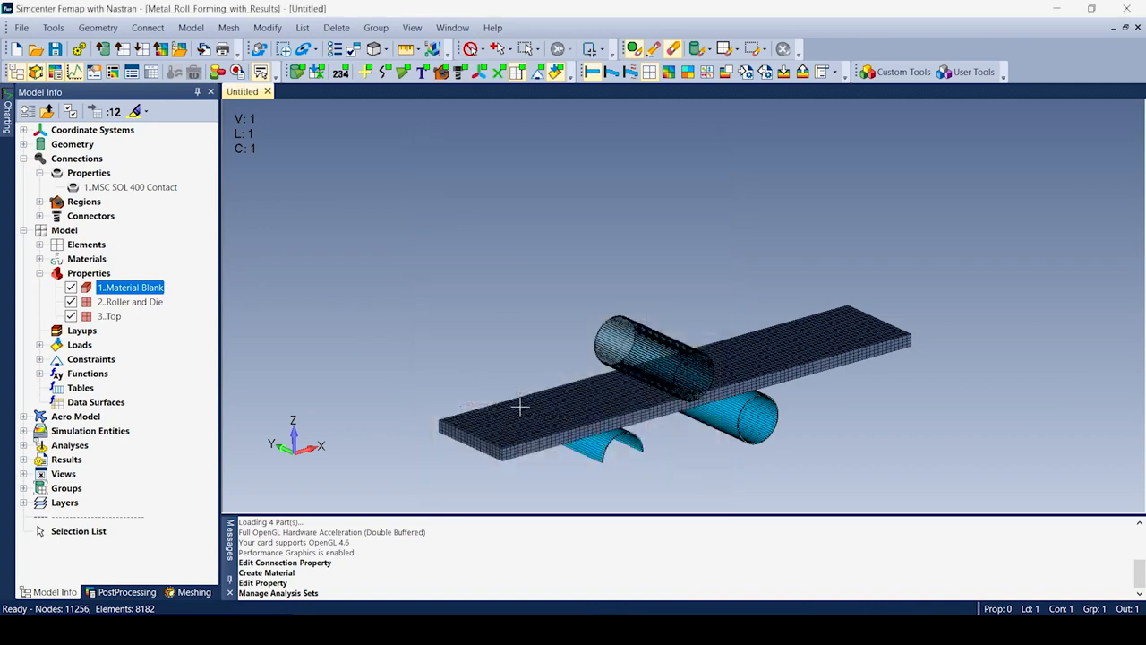
# Collapse Model and Connections and expand Results to reach the roll-forming analysis study.
pyautogui.click(24, 230)
pyautogui.click(23, 158)
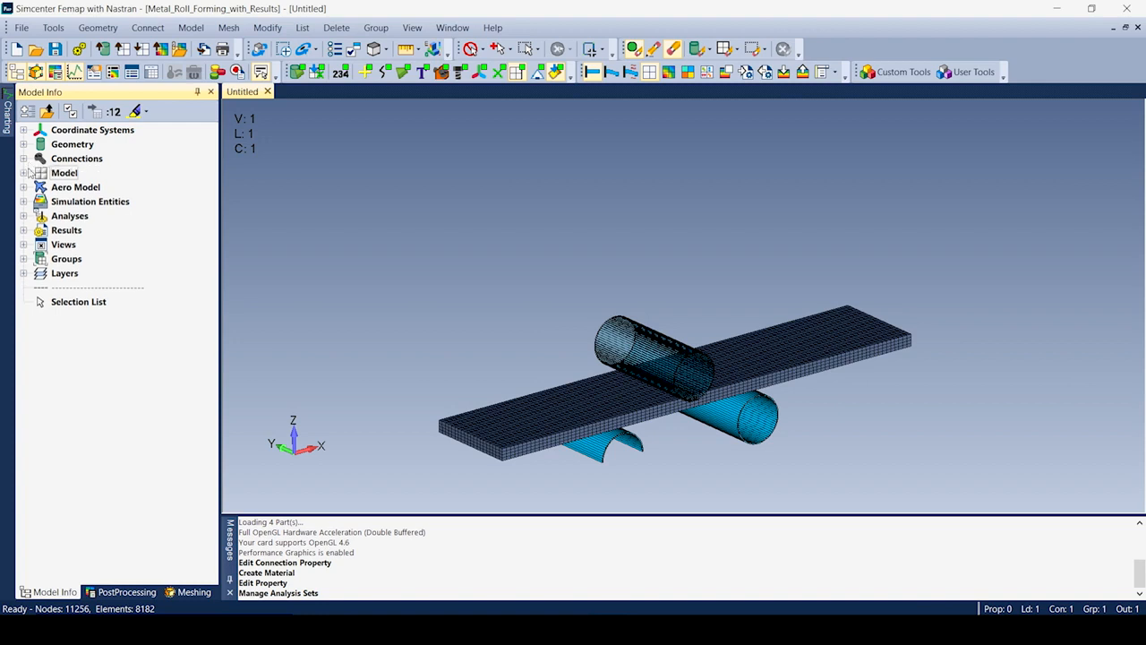
pyautogui.click(23, 230)
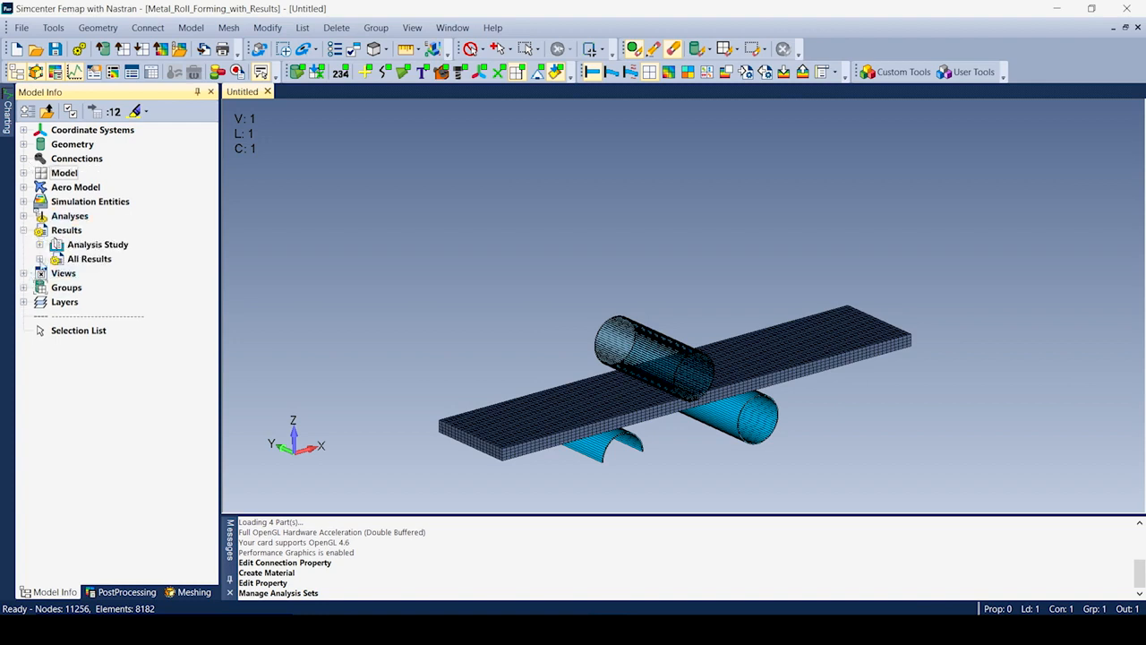
pyautogui.click(40, 258)
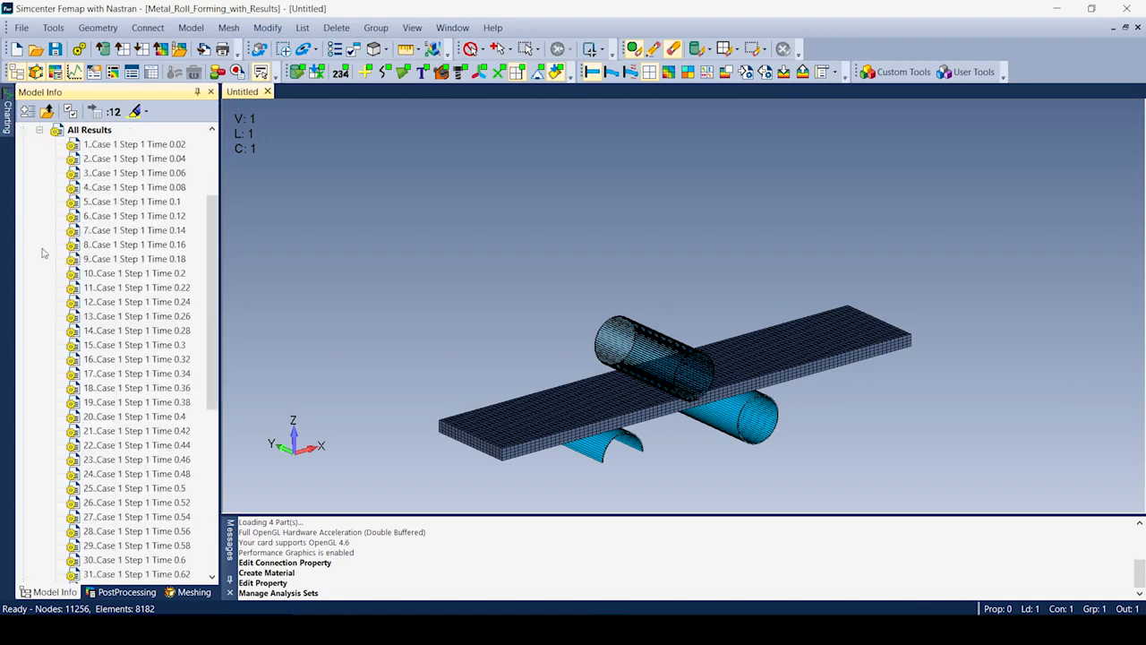
pyautogui.click(40, 130)
pyautogui.click(39, 244)
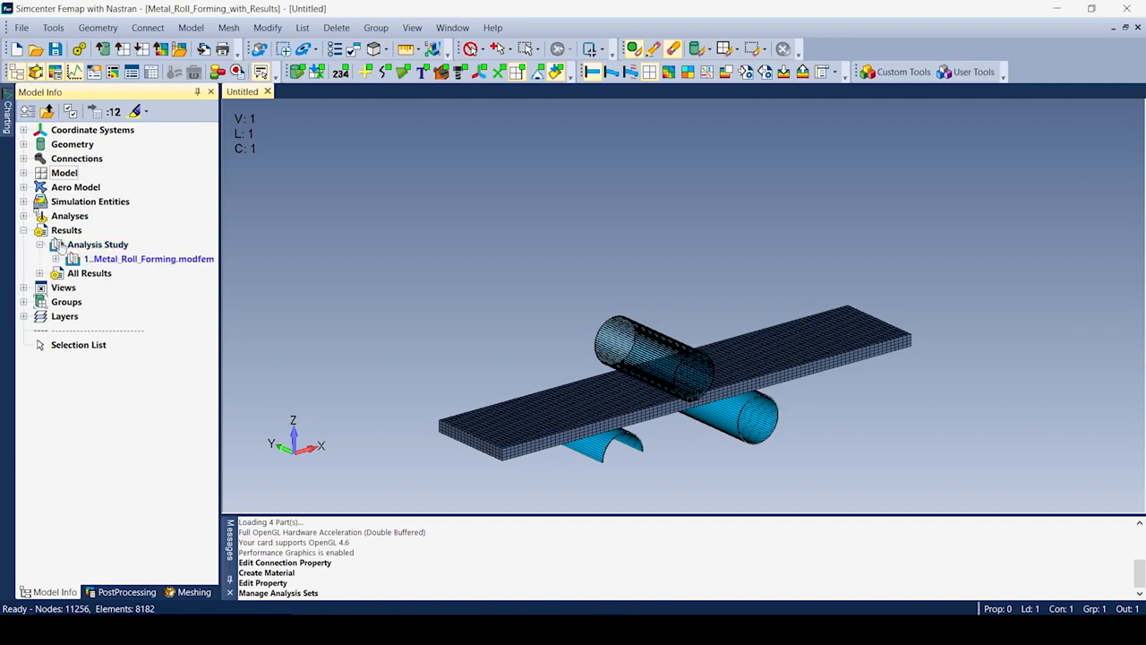
# Animate the study across all result sets with plastic strain contours, hiding property 3..Top.
pyautogui.rightClick(145, 260)
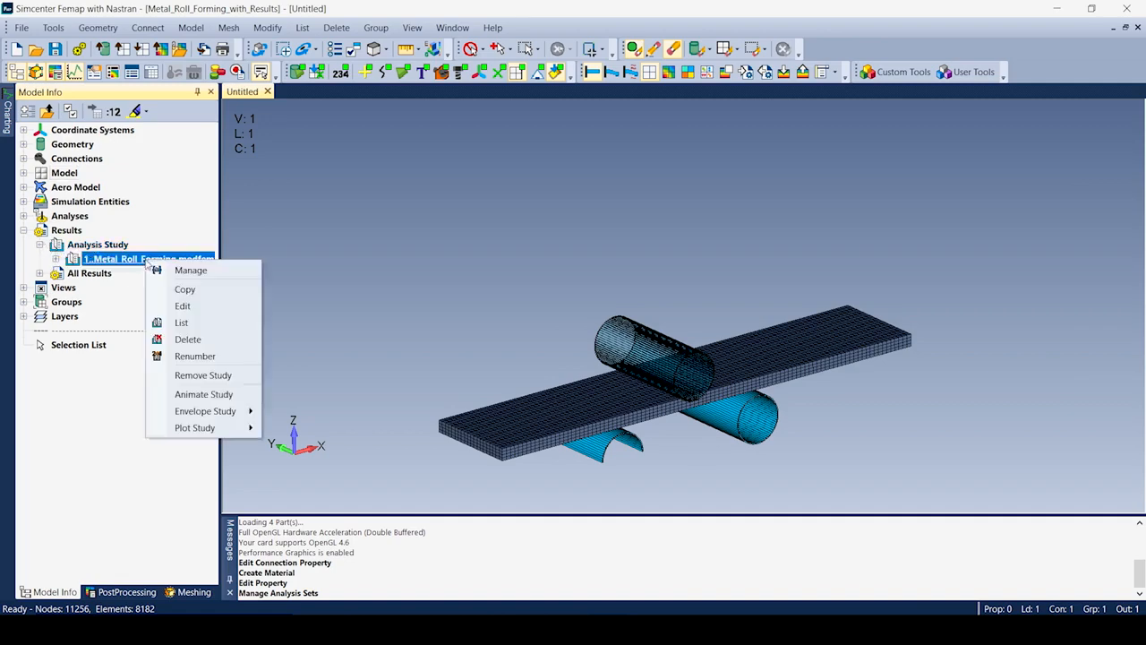
pyautogui.click(204, 396)
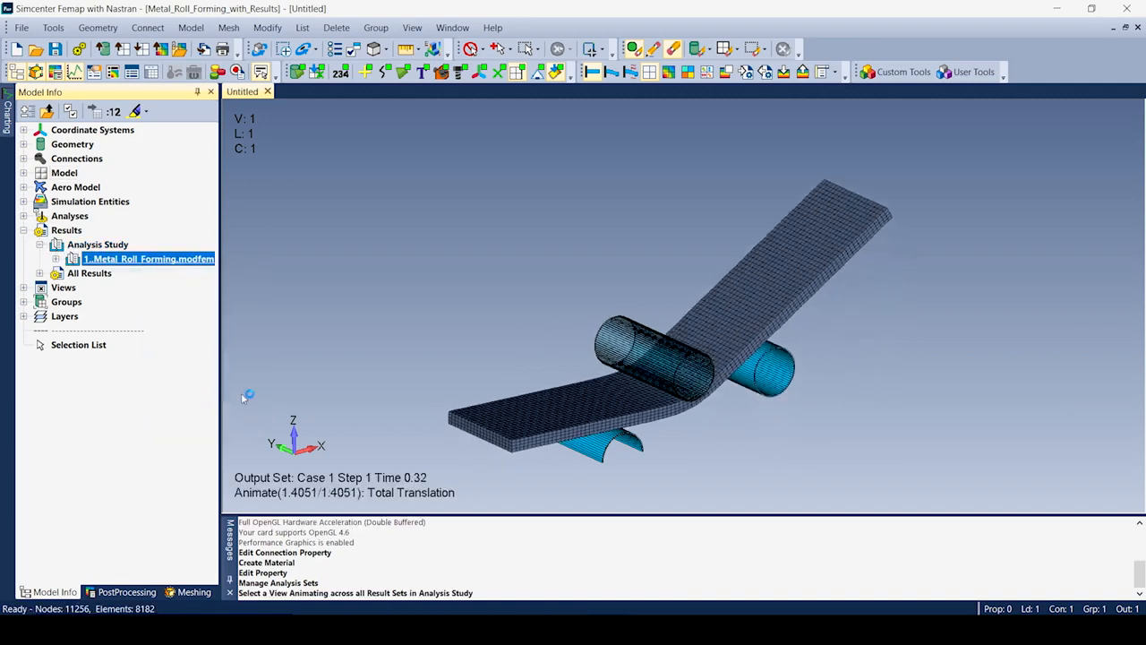
pyautogui.click(669, 72)
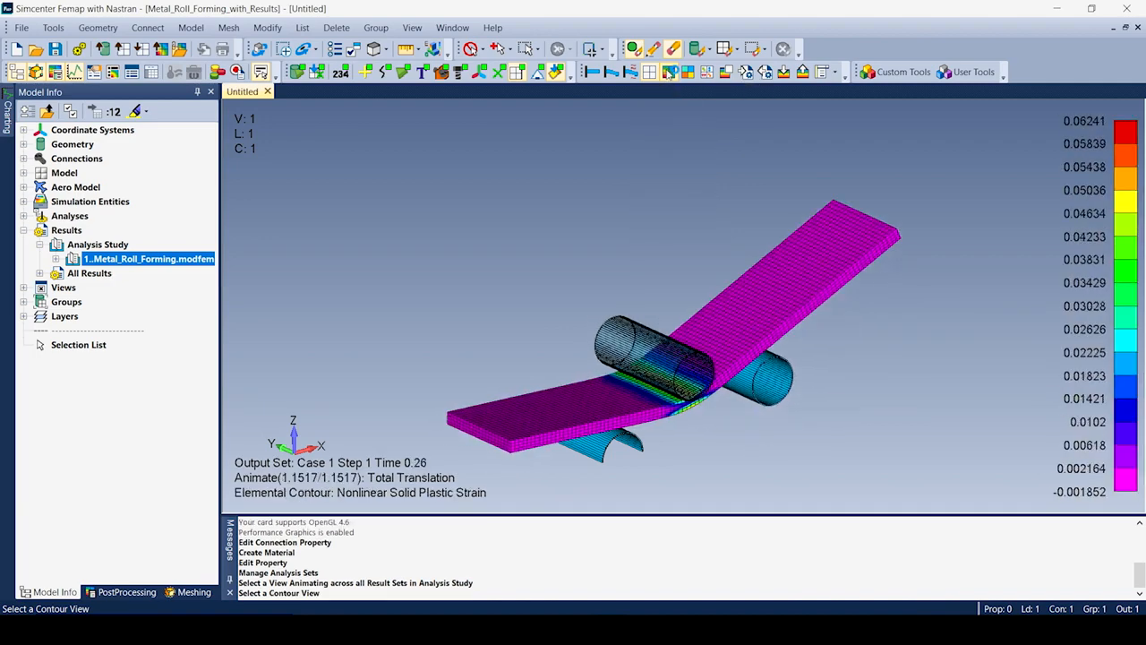
pyautogui.click(23, 173)
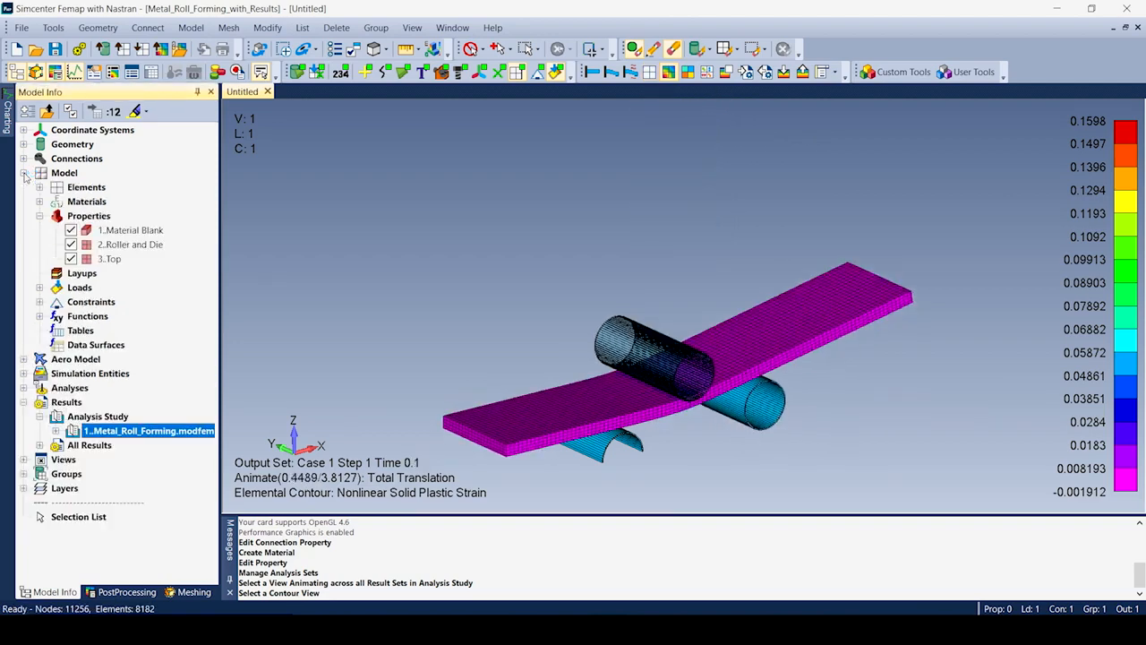
pyautogui.click(70, 259)
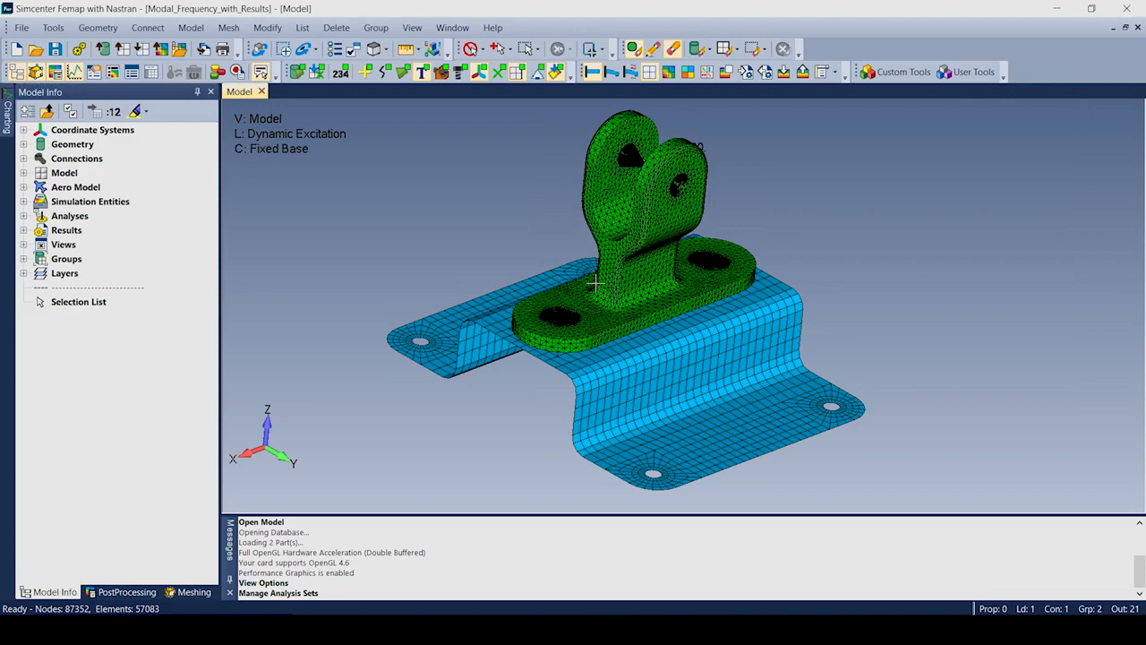
# Turn the bracket model slightly about the vertical axis to inspect its mesh.
pyautogui.moveTo(648, 288)
pyautogui.mouseDown(button='middle')
pyautogui.moveTo(719, 299)
pyautogui.moveTo(645, 293)
pyautogui.moveTo(612, 305)
pyautogui.moveTo(645, 302)
pyautogui.mouseUp(button='middle')
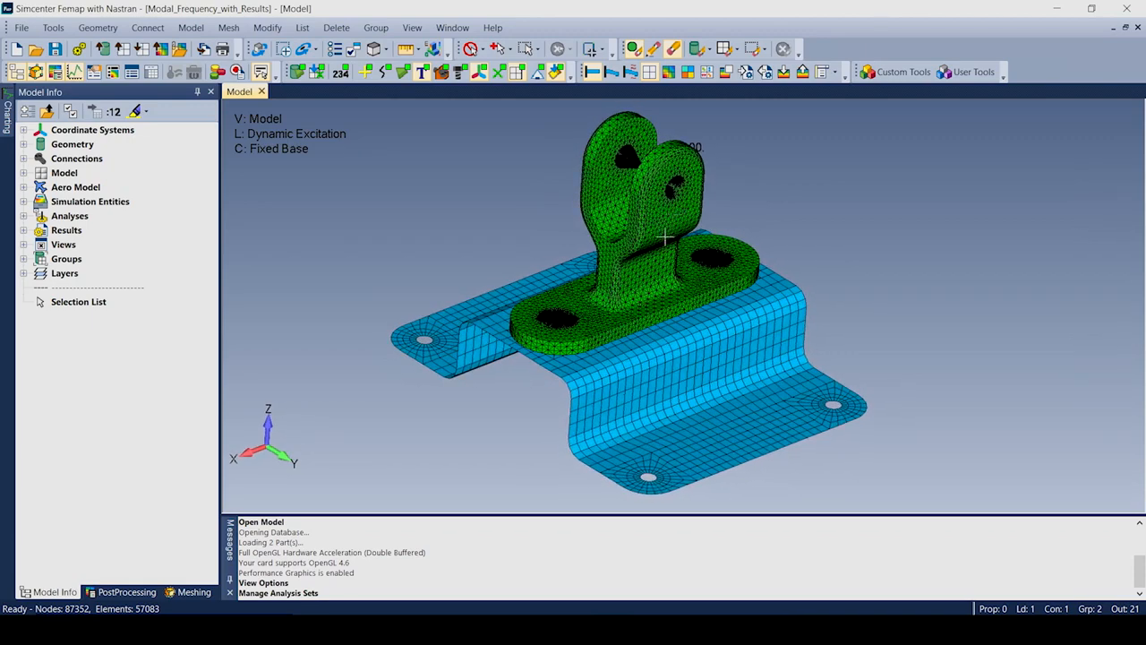
# Add Analysis Set 5 as a Simcenter Nastran Frequency/Harmonic Response set and expand its options.
pyautogui.click(204, 34)
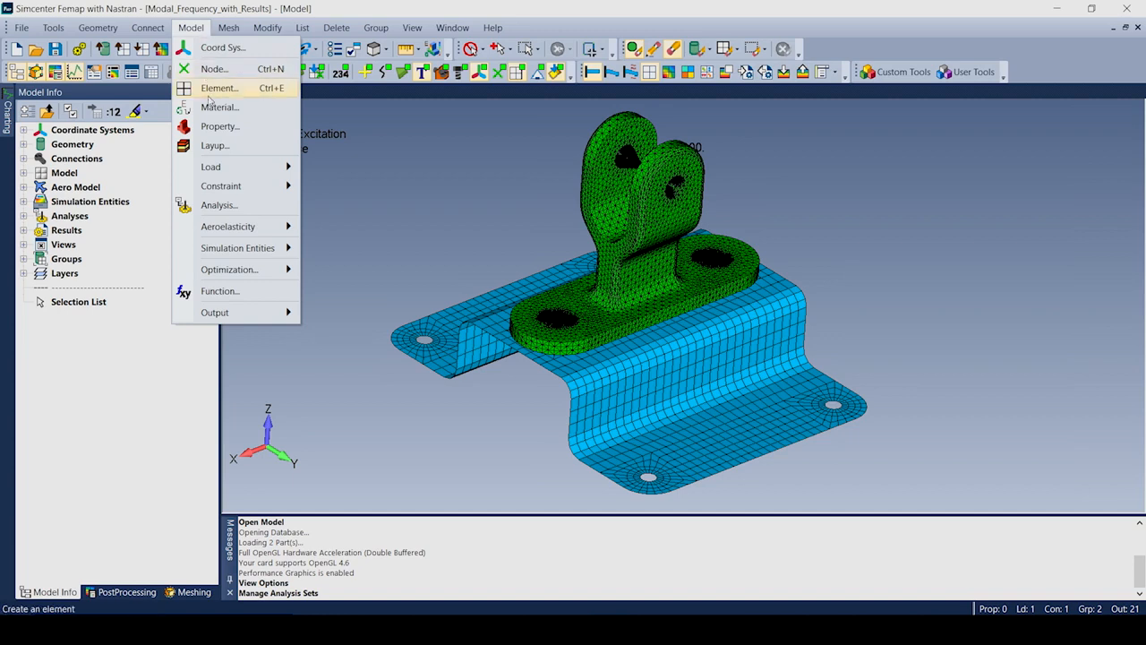
pyautogui.click(217, 205)
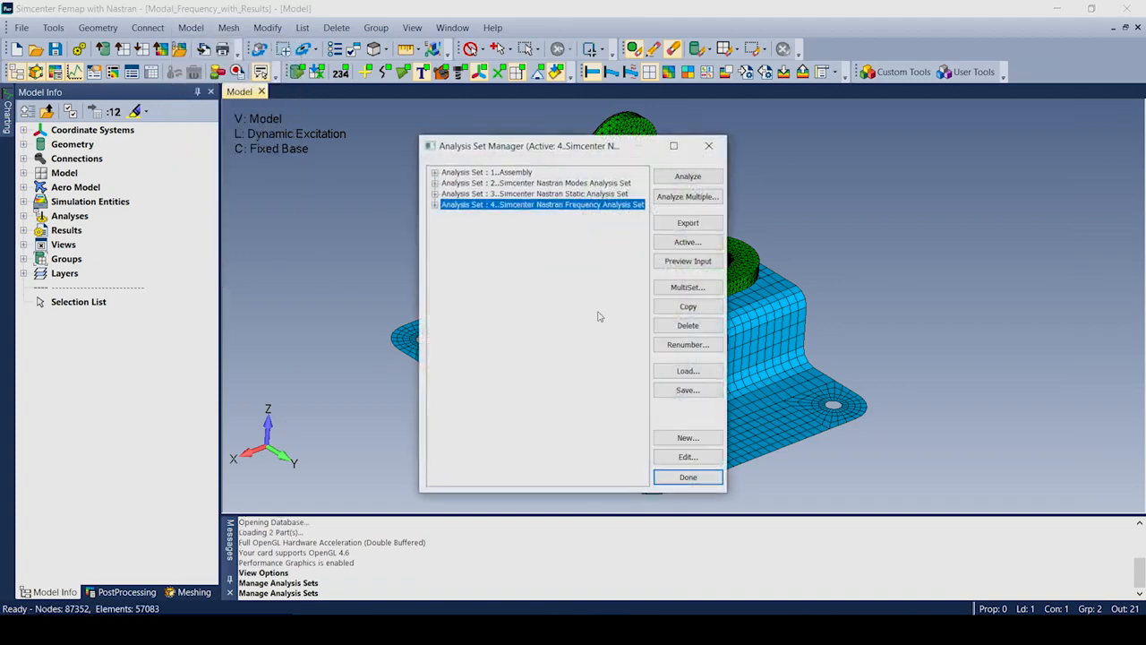
pyautogui.click(683, 439)
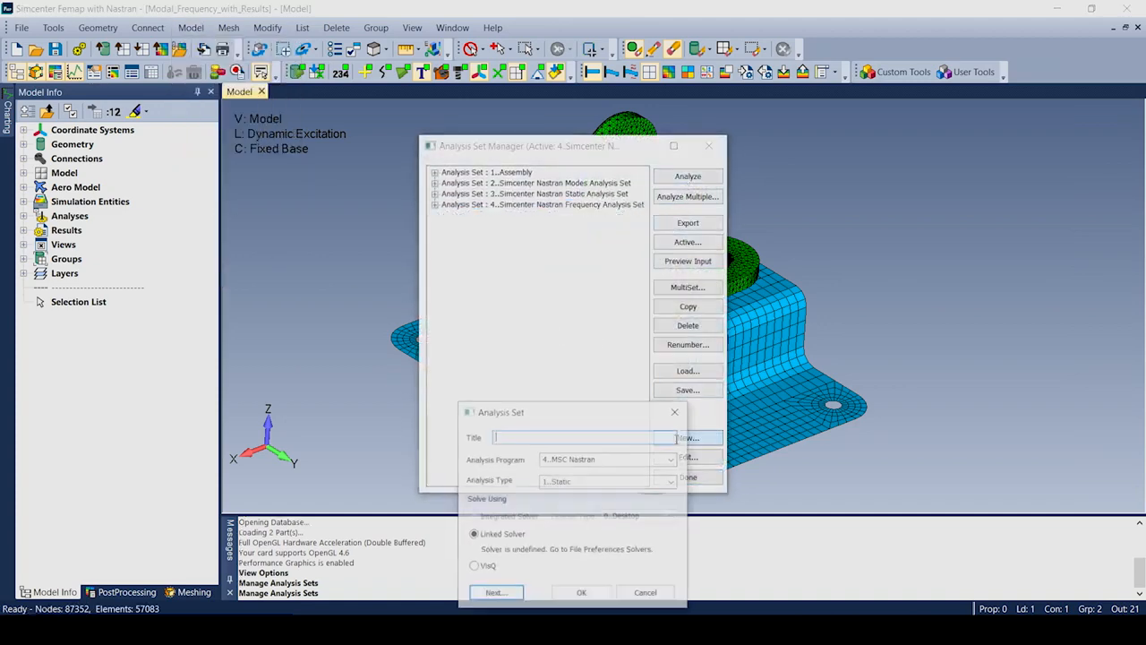
pyautogui.click(671, 458)
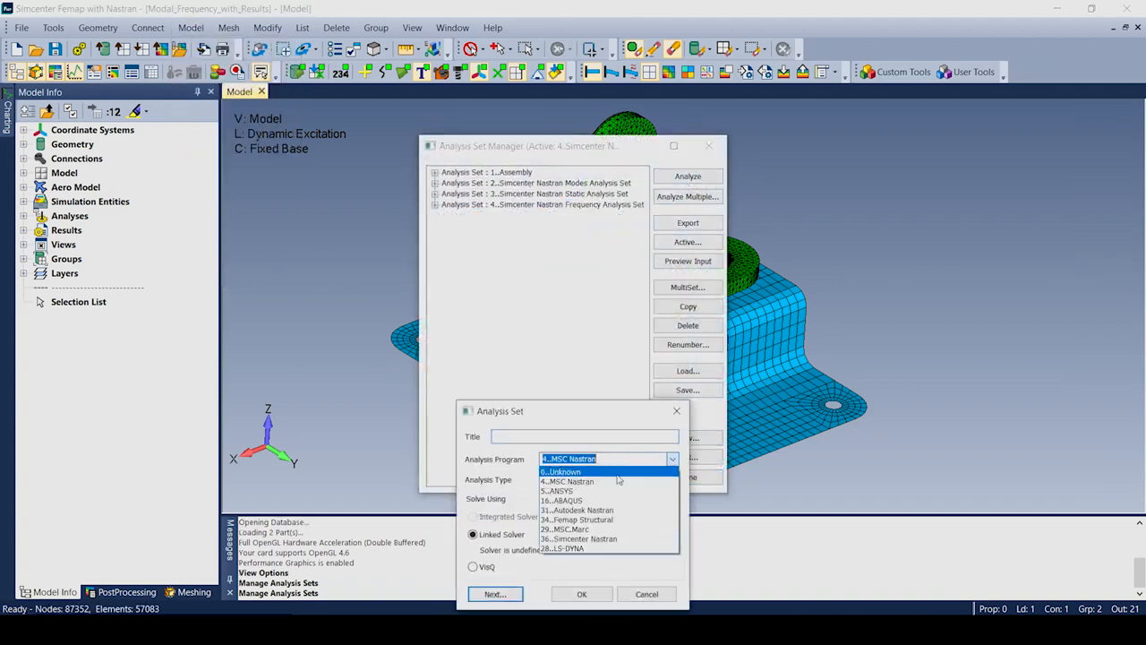
pyautogui.click(600, 542)
pyautogui.click(671, 481)
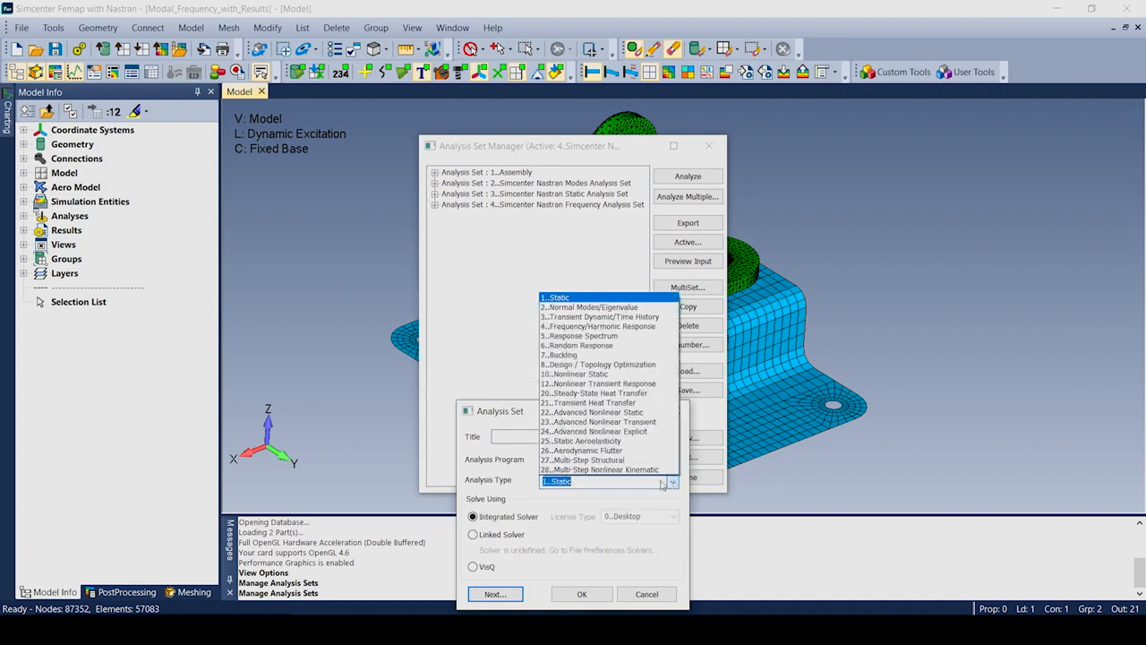
pyautogui.click(600, 326)
pyautogui.click(581, 594)
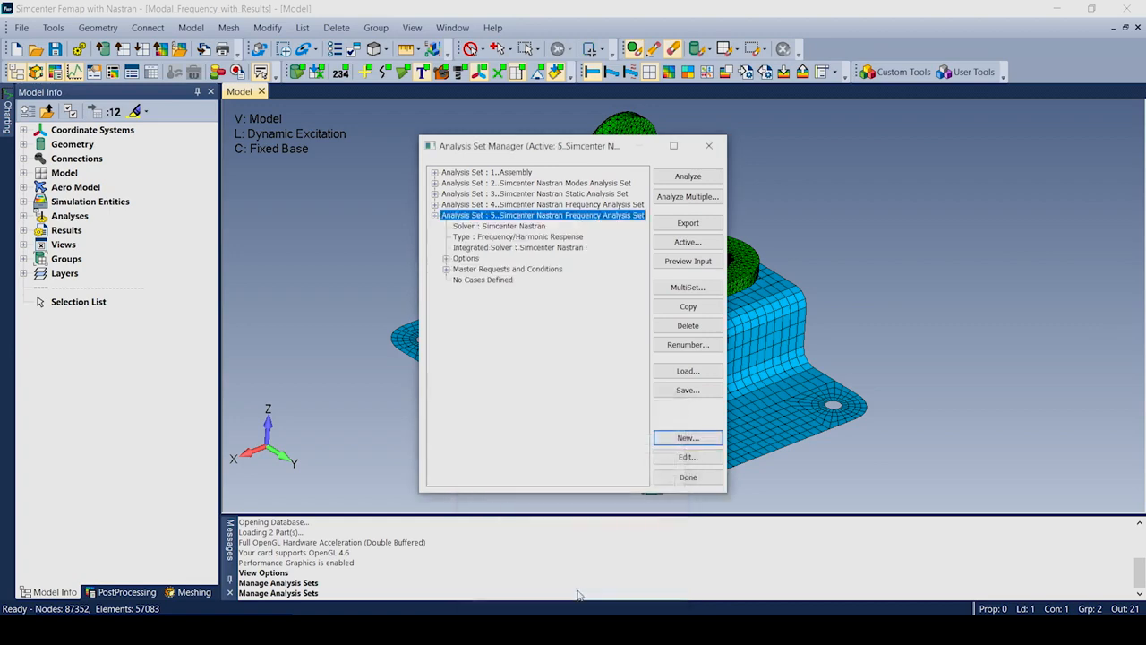
pyautogui.click(446, 259)
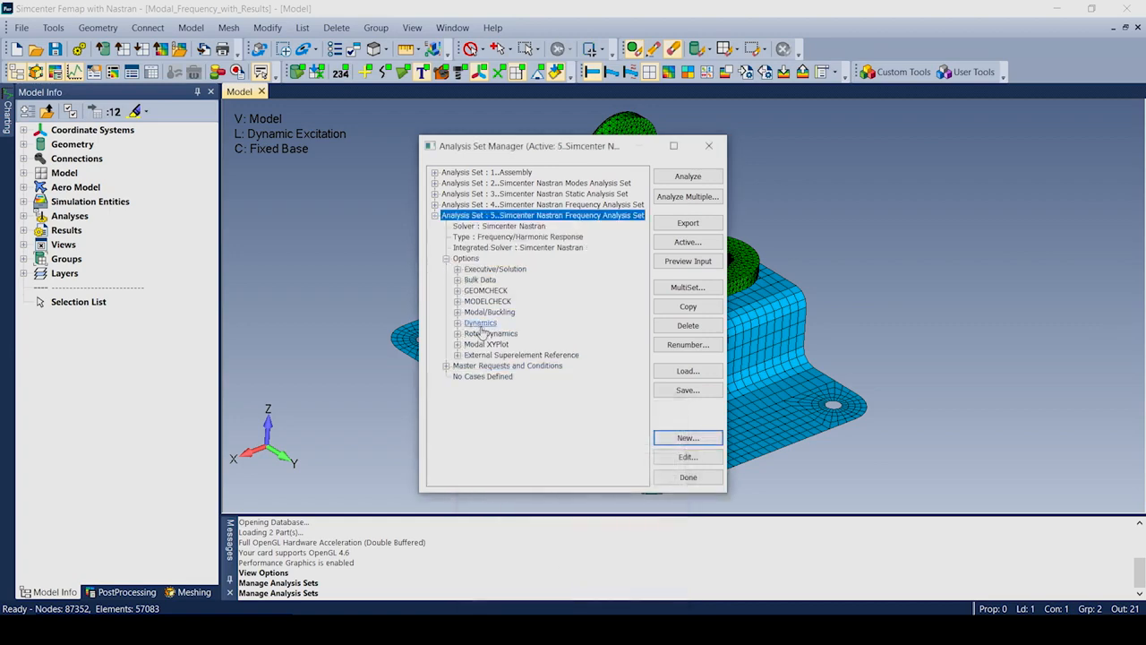
# Set Analysis Set 5's Dynamics solution type to Modal and check the 500–5500 solution frequencies.
pyautogui.click(480, 322)
pyautogui.click(686, 457)
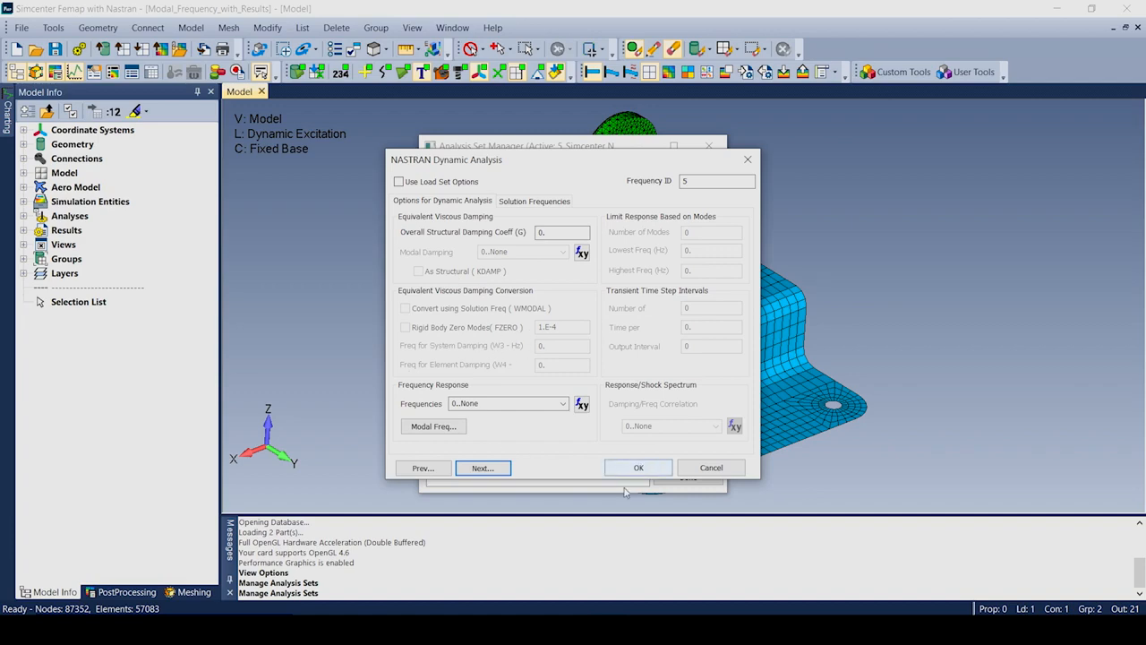
pyautogui.click(417, 468)
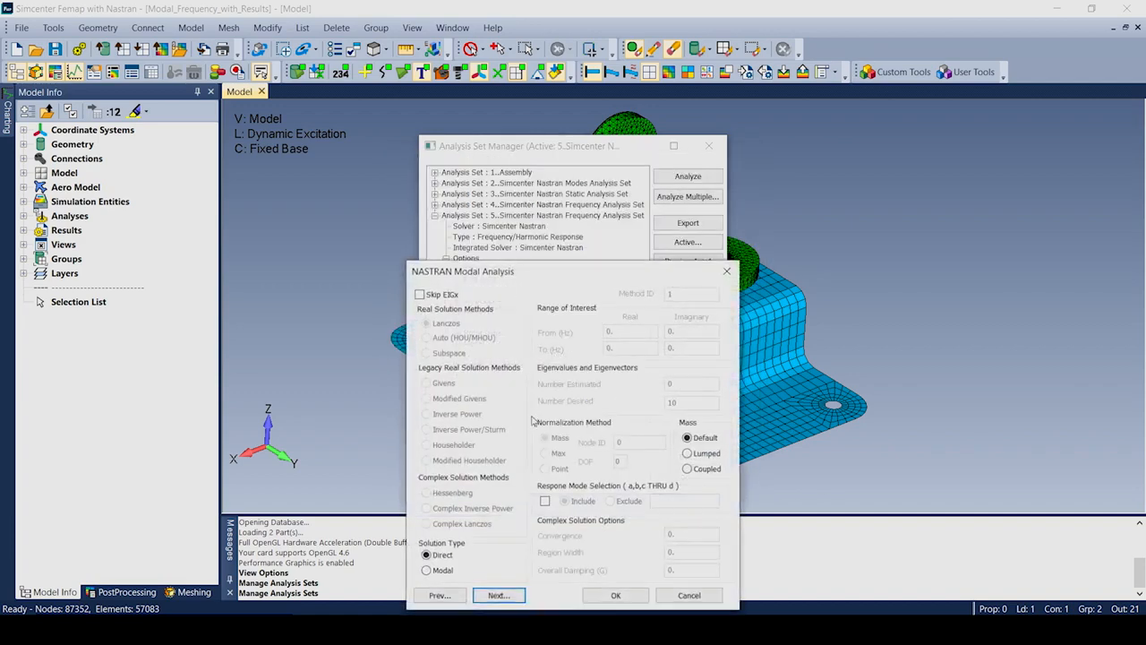
pyautogui.click(426, 570)
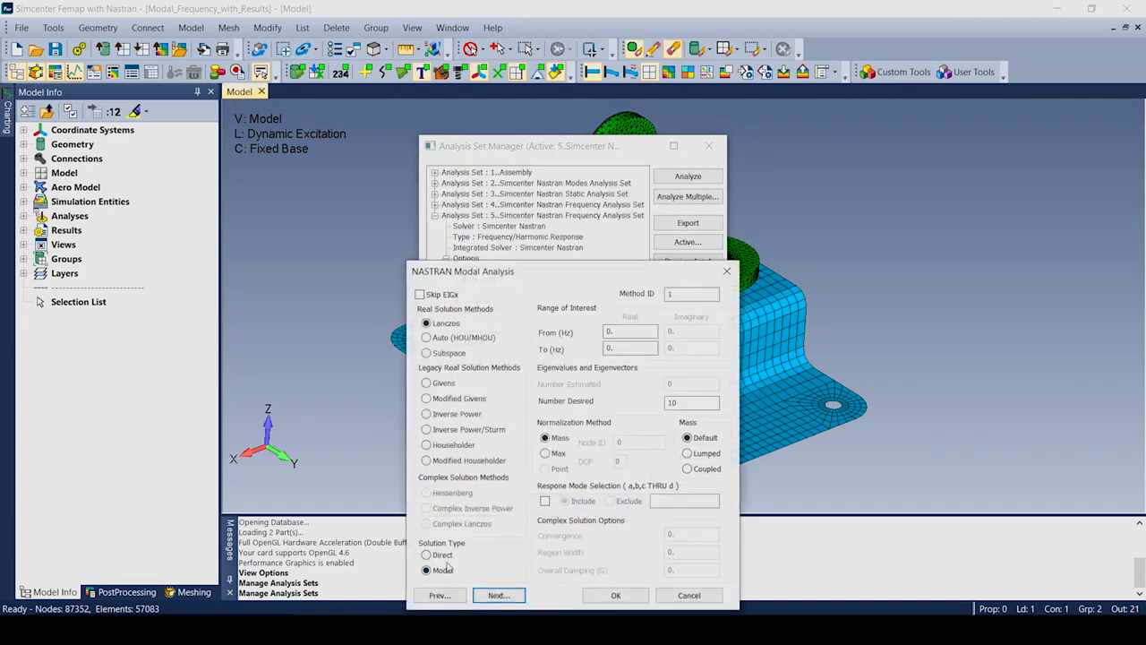
pyautogui.click(506, 595)
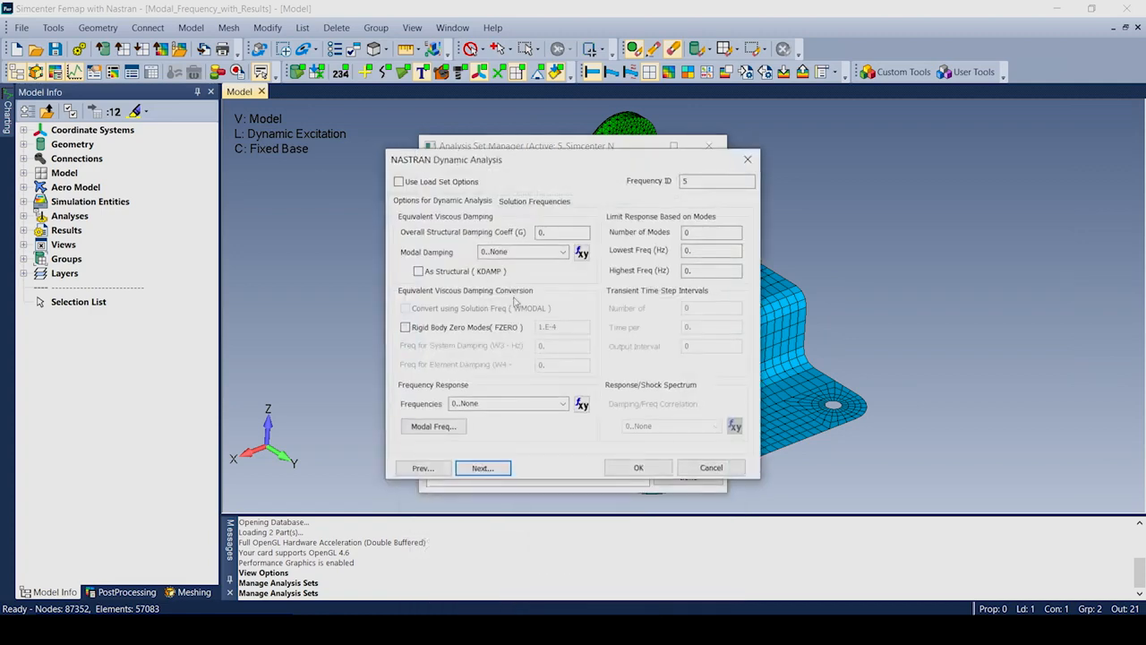
pyautogui.click(521, 201)
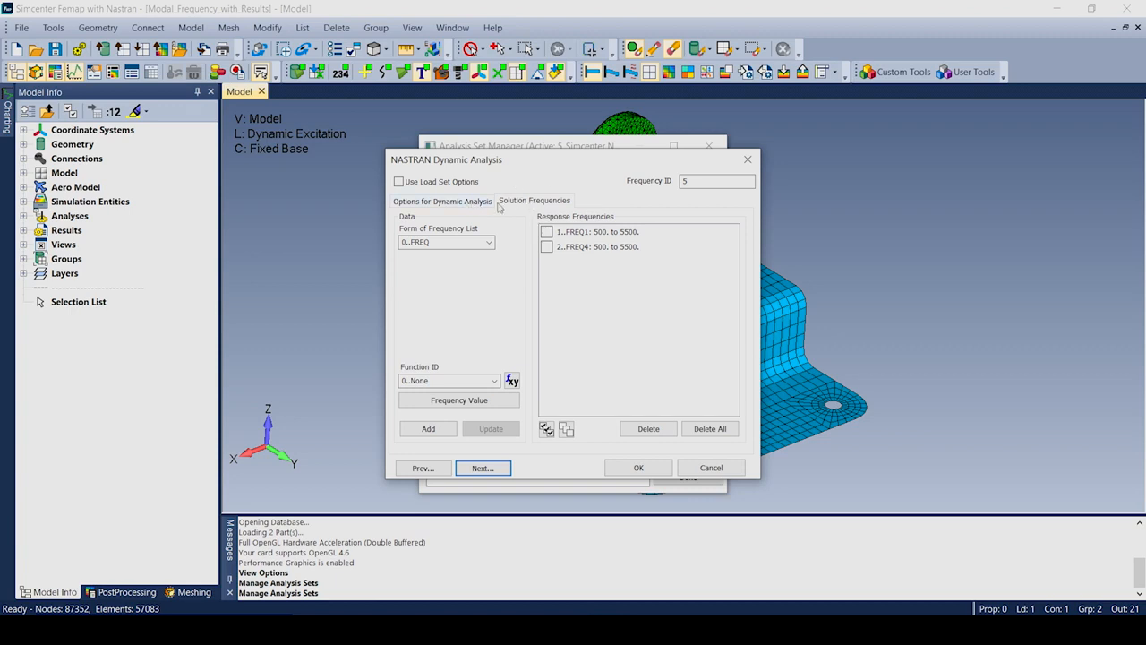
pyautogui.click(639, 467)
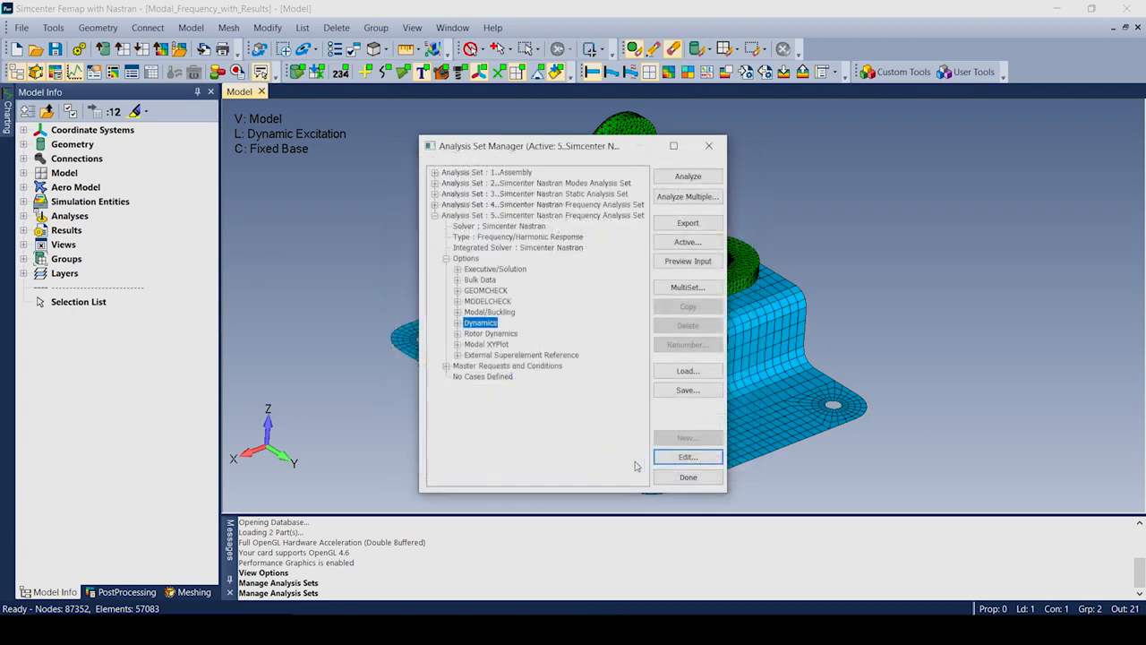
# Create Case 1 in Analysis Set 5 as a Static case using the 2..Bolt Preload load set.
pyautogui.click(483, 377)
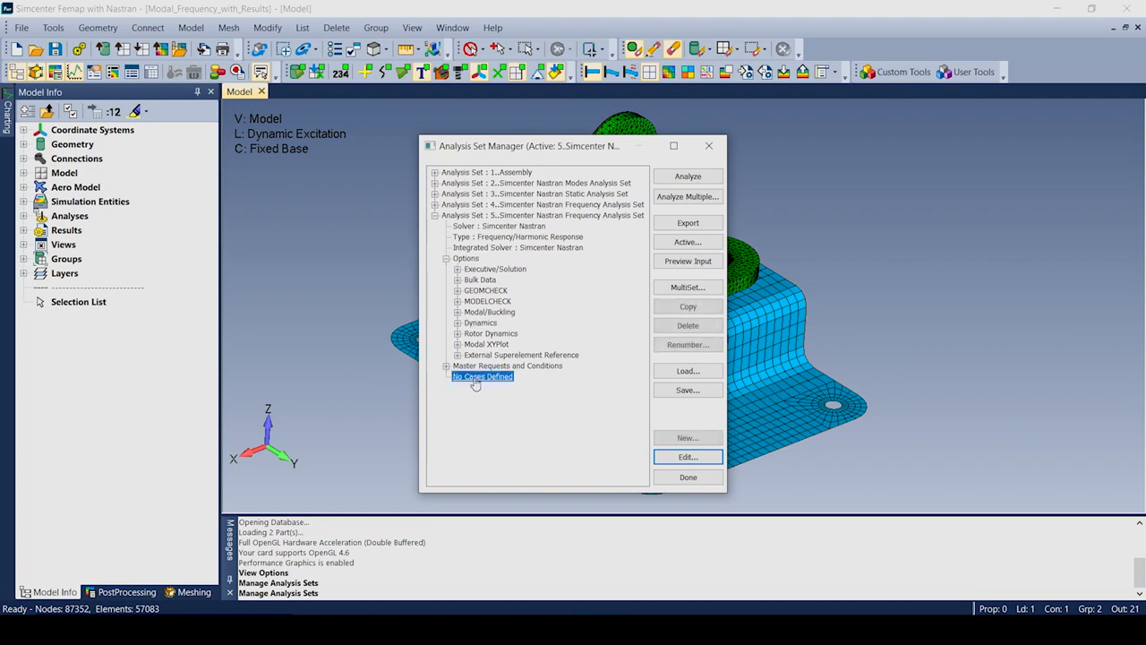
pyautogui.click(673, 455)
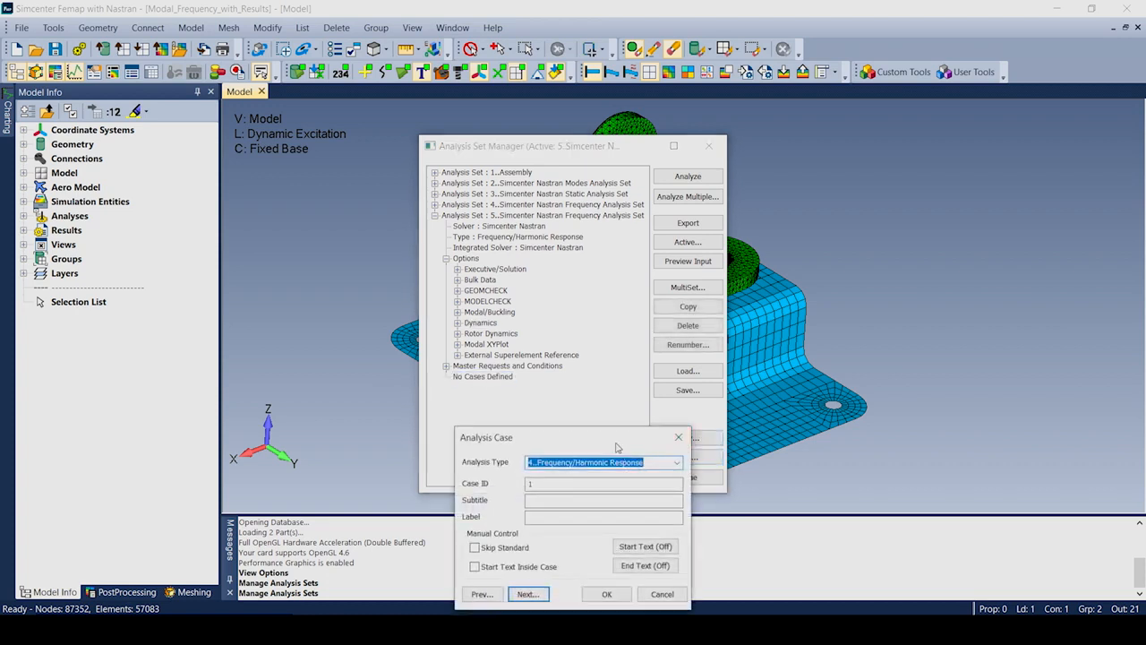
pyautogui.moveTo(617, 444); pyautogui.dragTo(641, 344)
pyautogui.click(700, 355)
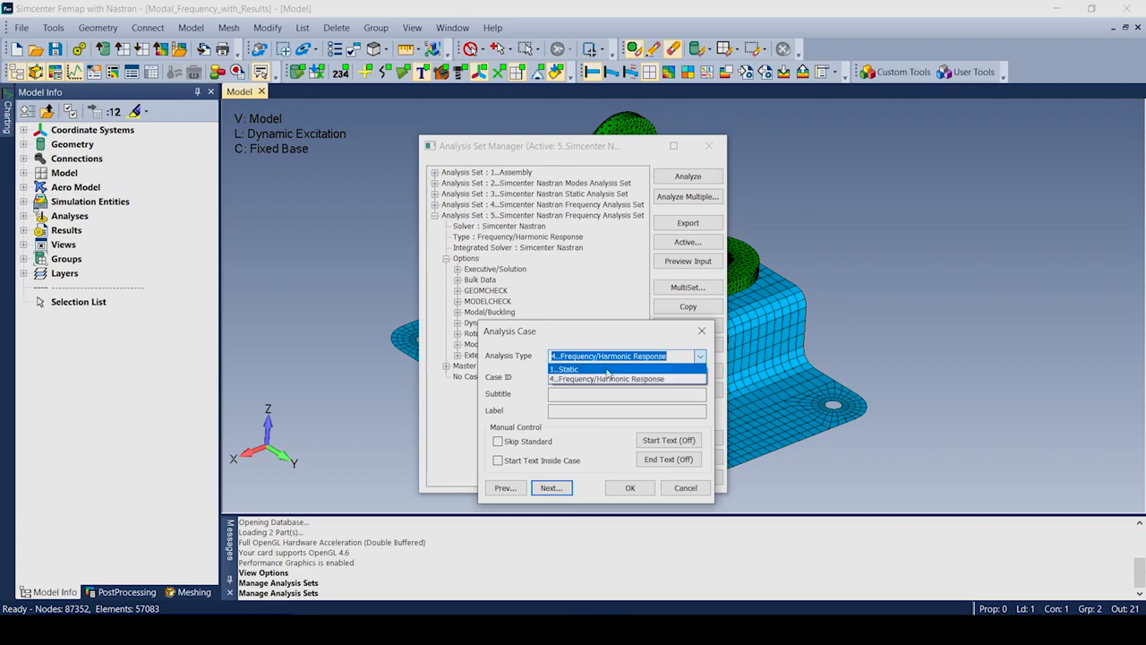
pyautogui.click(607, 368)
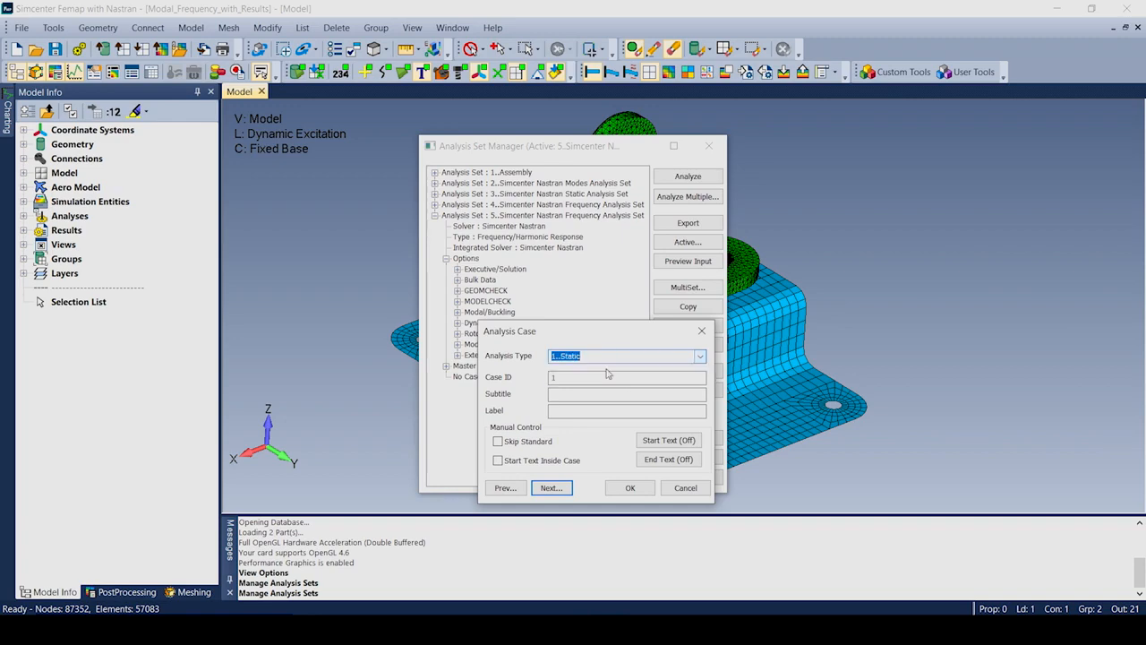
pyautogui.click(551, 488)
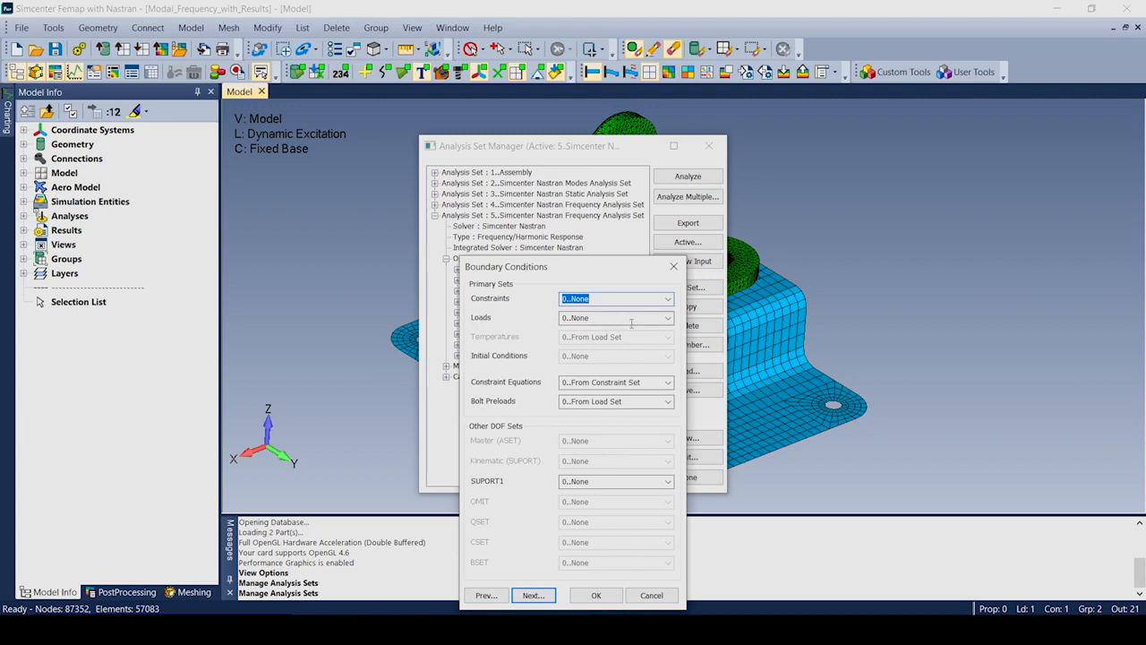
pyautogui.click(670, 320)
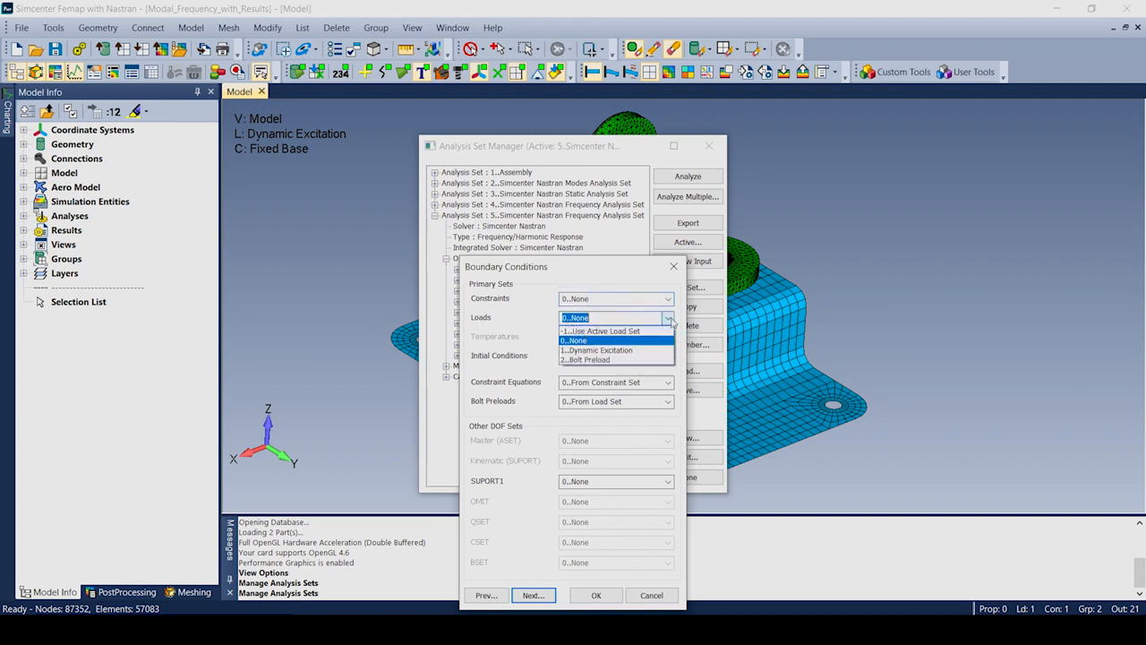
pyautogui.click(631, 359)
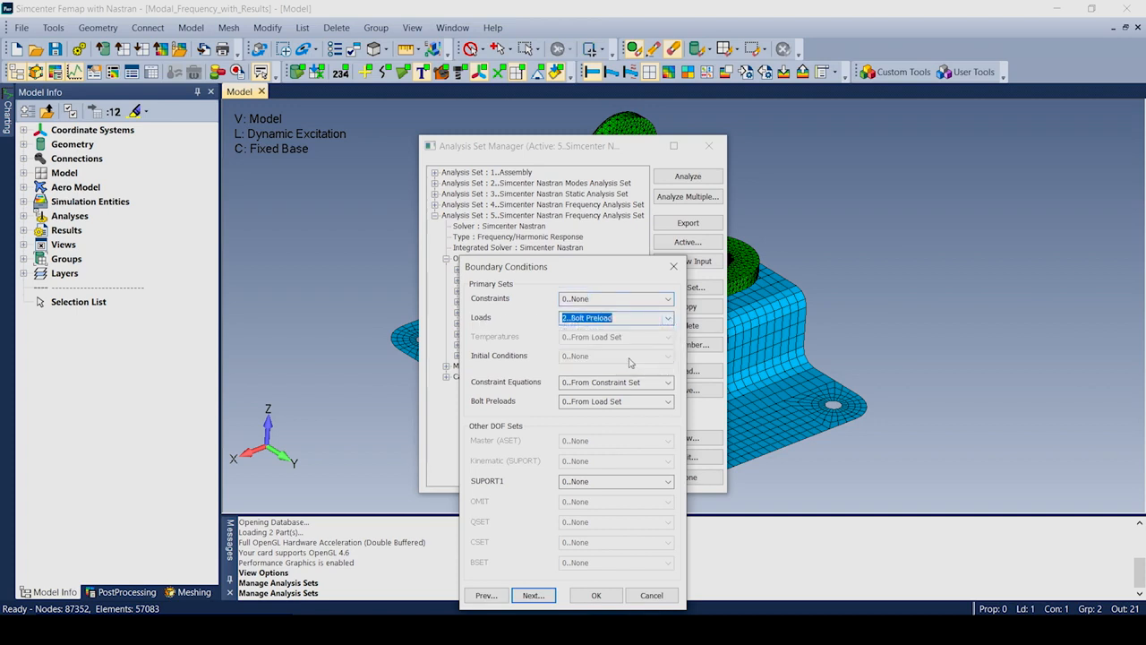
pyautogui.click(595, 595)
pyautogui.click(490, 377)
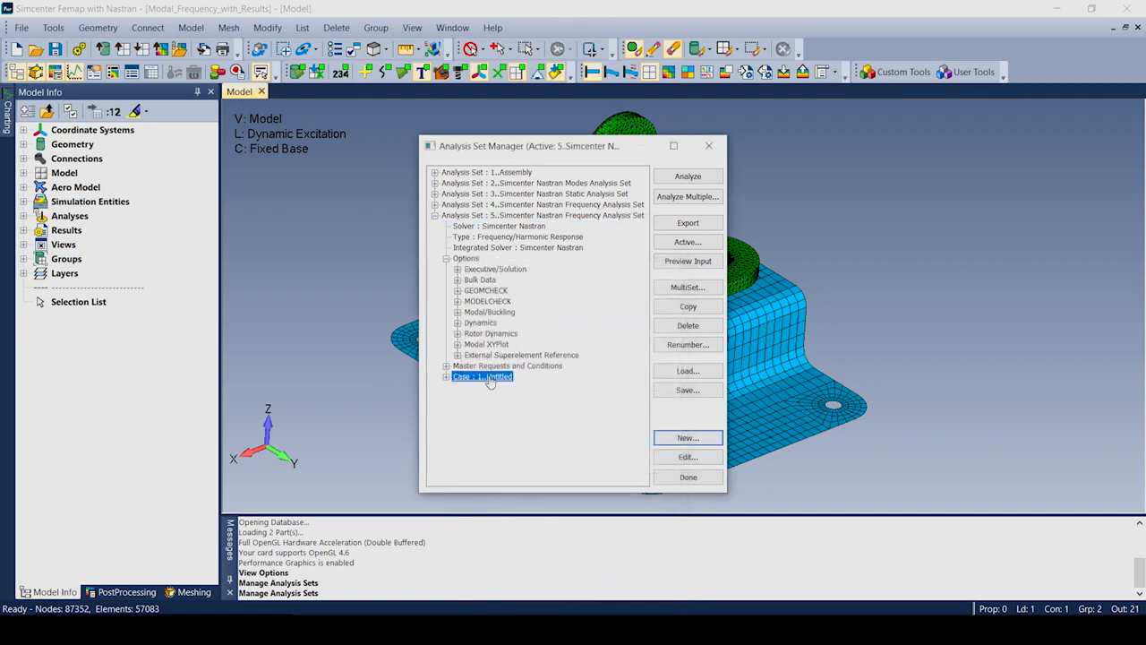
# Start Case 2 as a dynamic case with the FREQ1 500–5500 range and Damping-table modal damping.
pyautogui.click(686, 438)
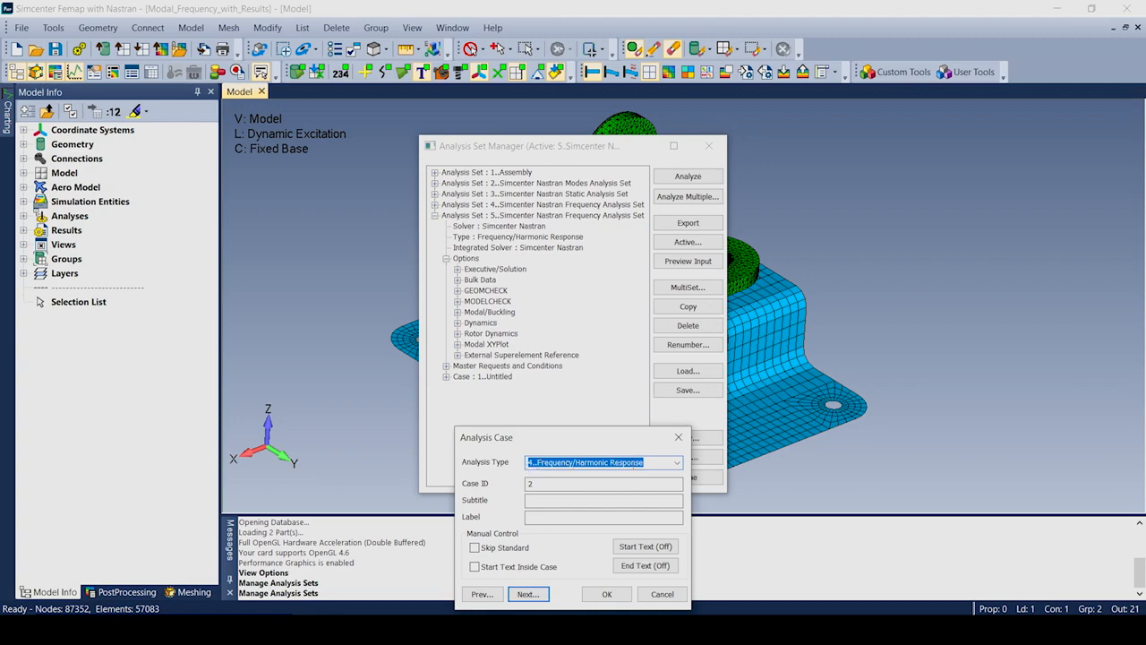
pyautogui.click(527, 594)
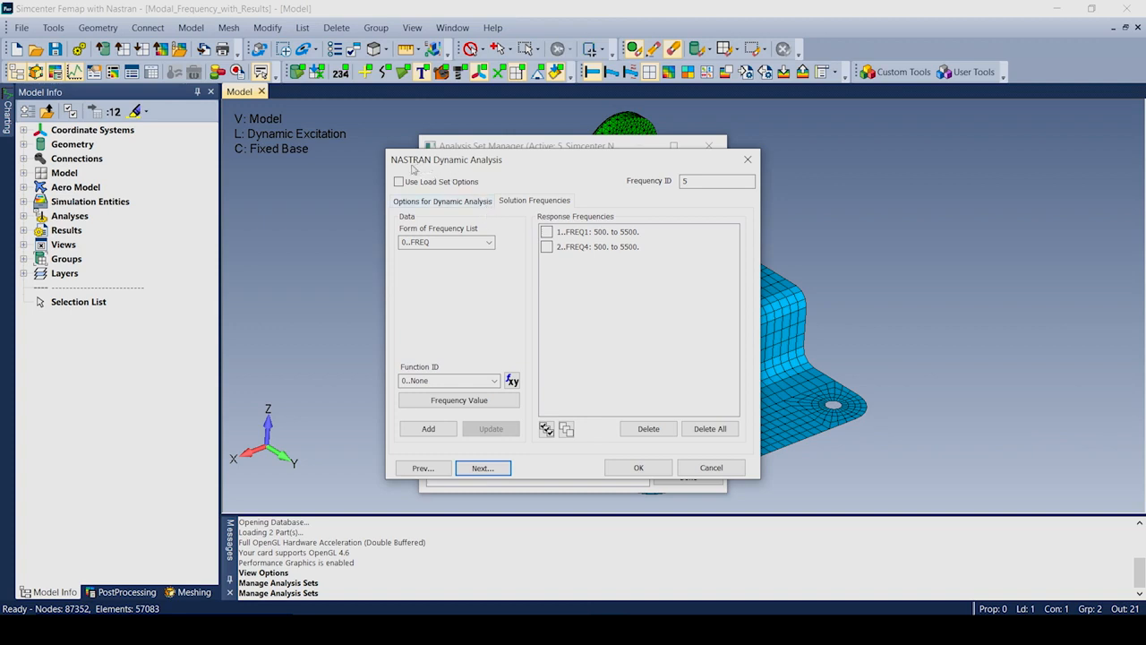
pyautogui.click(547, 232)
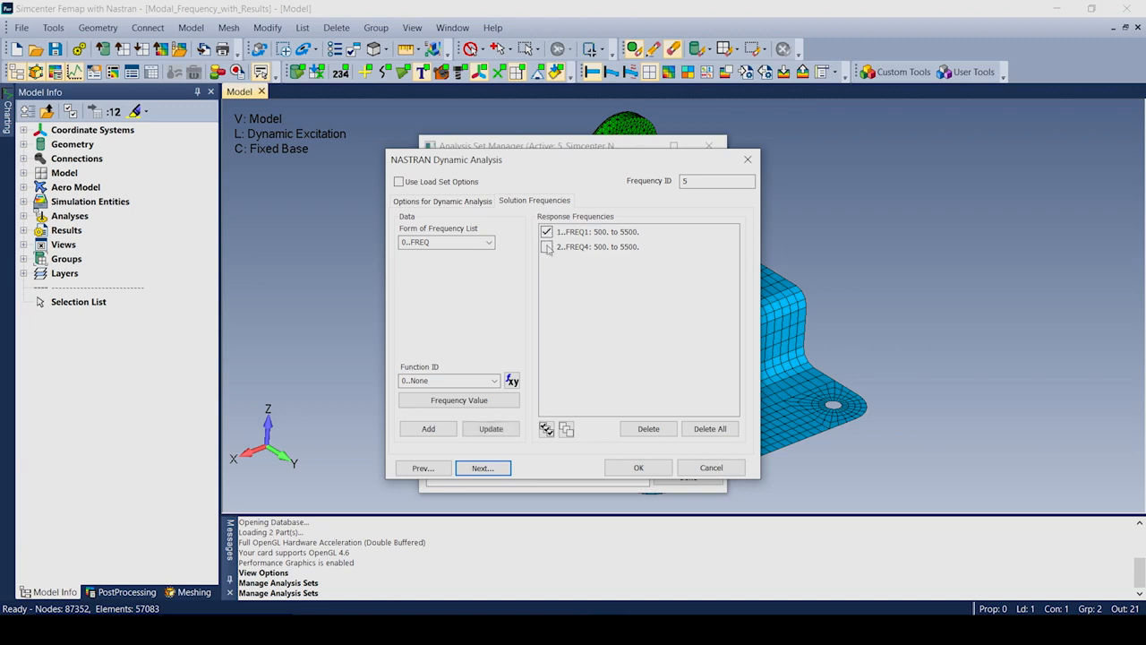
pyautogui.click(442, 202)
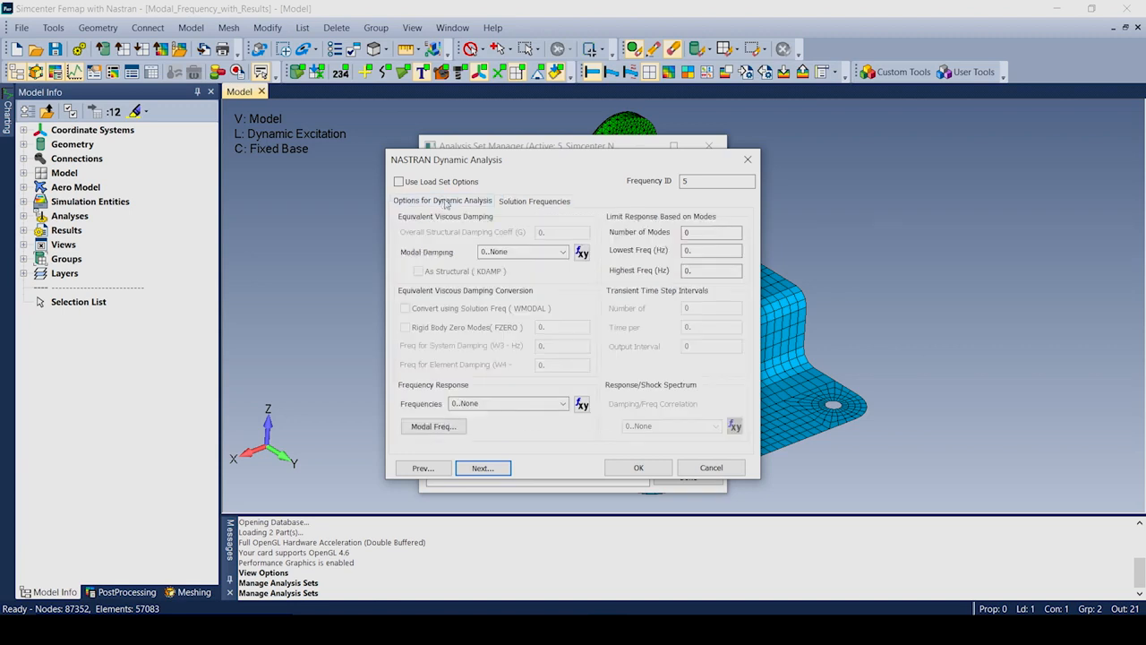
pyautogui.click(562, 253)
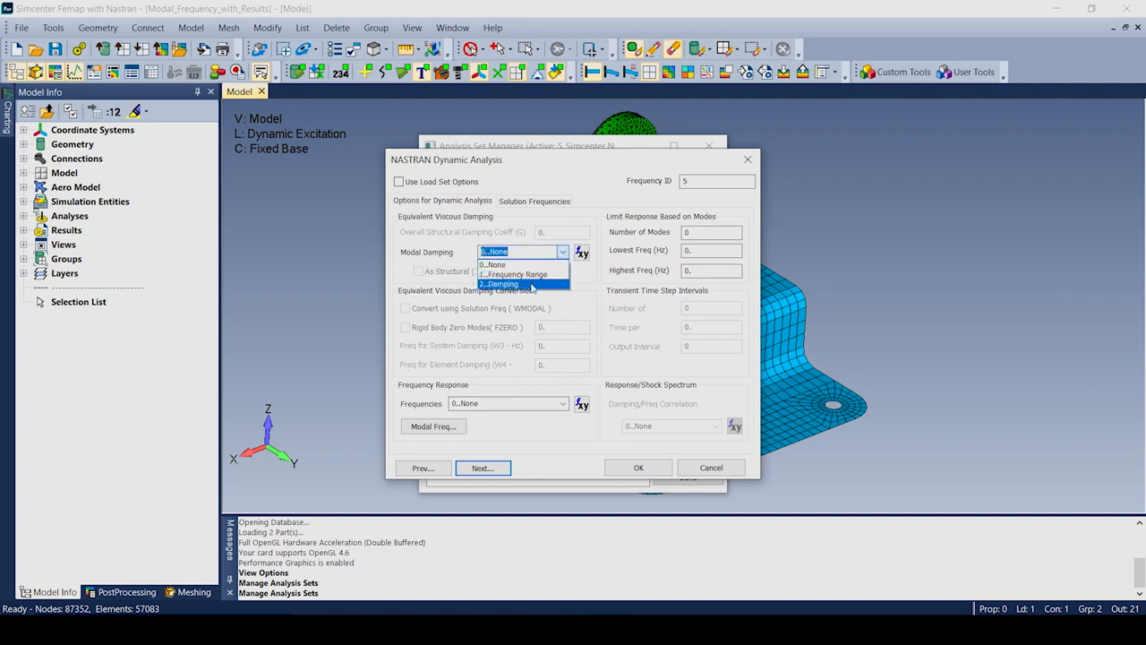
pyautogui.click(531, 284)
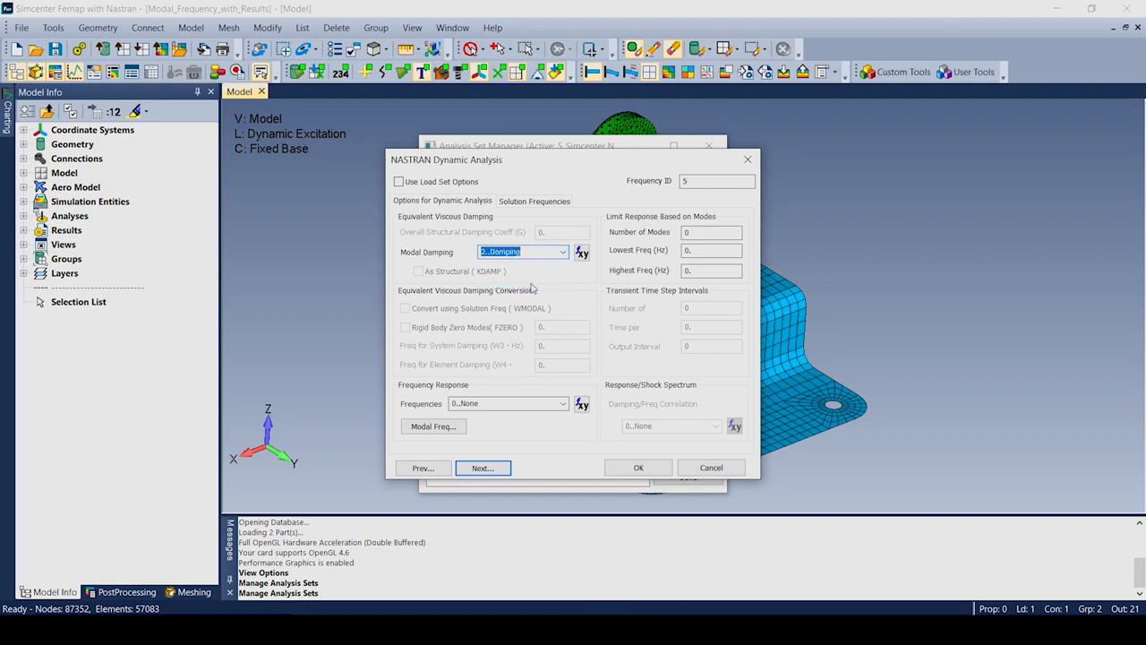
# Apply the Dynamic Excitation load set to Case 2 and accept its output requests.
pyautogui.click(483, 467)
pyautogui.click(668, 318)
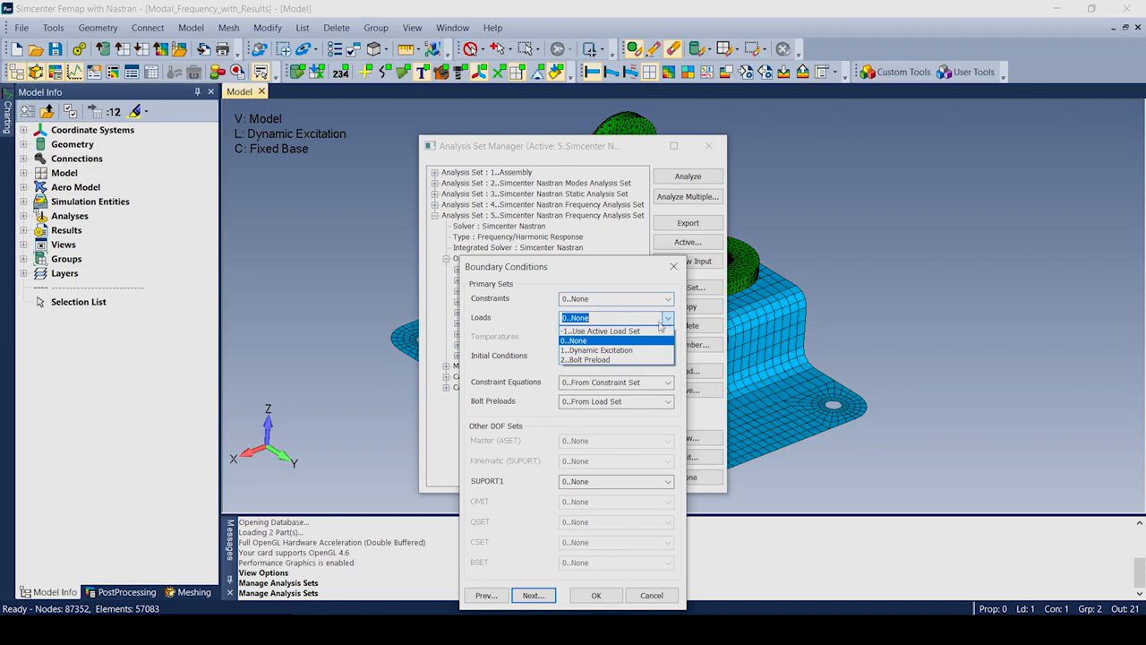
pyautogui.click(629, 353)
pyautogui.click(536, 595)
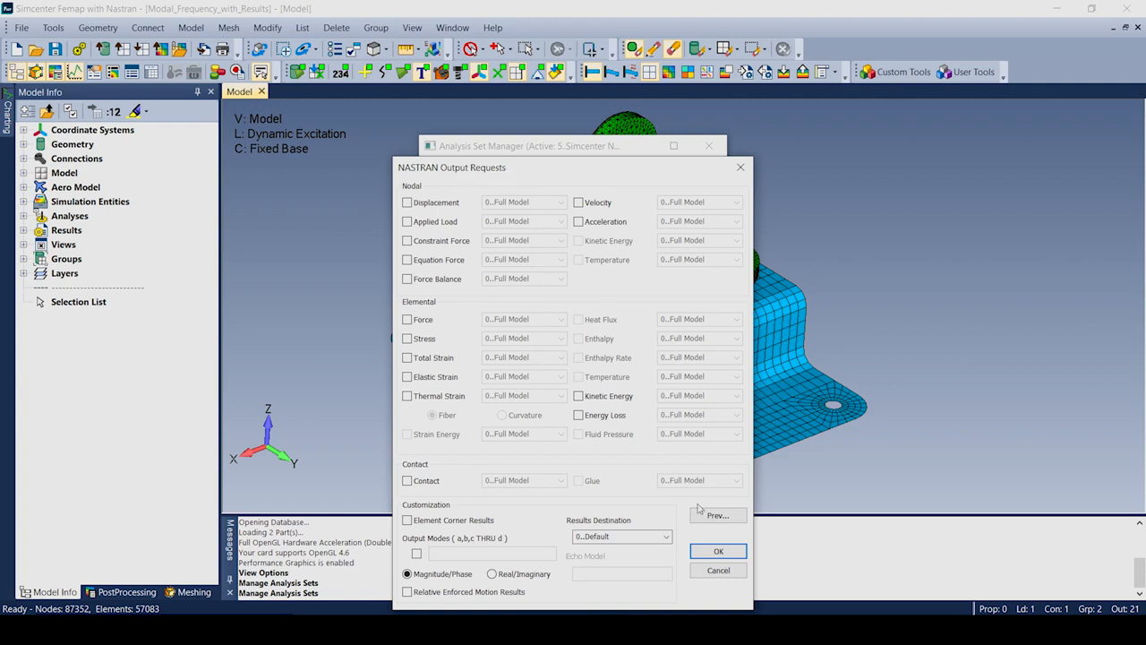
pyautogui.click(718, 552)
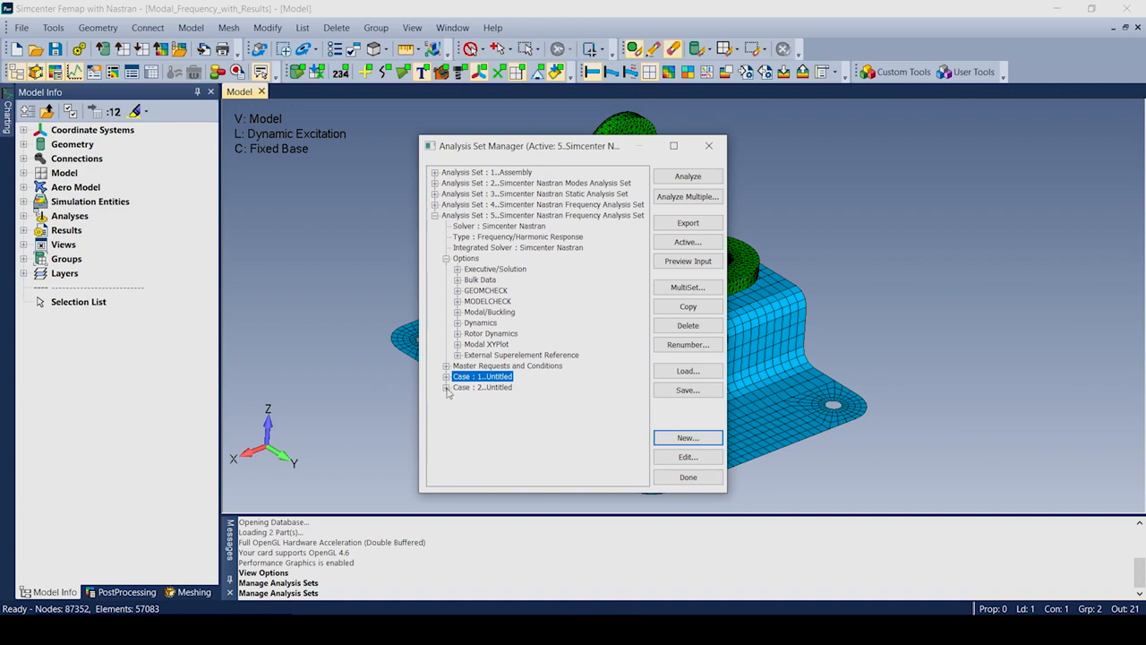
# Set Case 2's STATSUB preload subcase to Case 1.
pyautogui.click(447, 387)
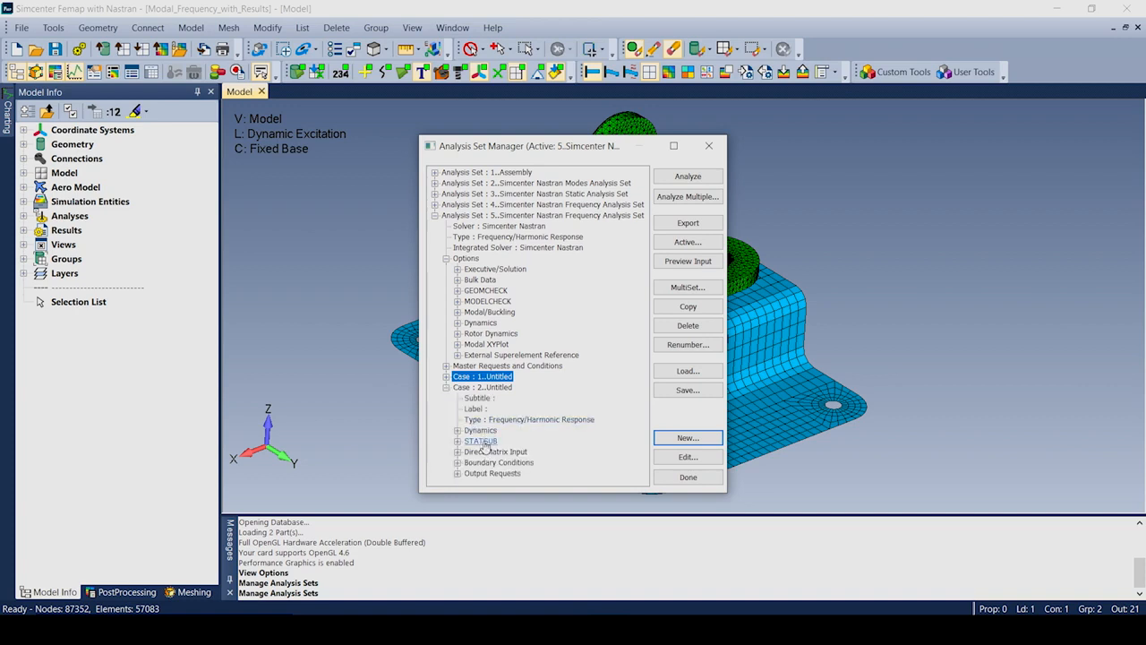
pyautogui.click(480, 442)
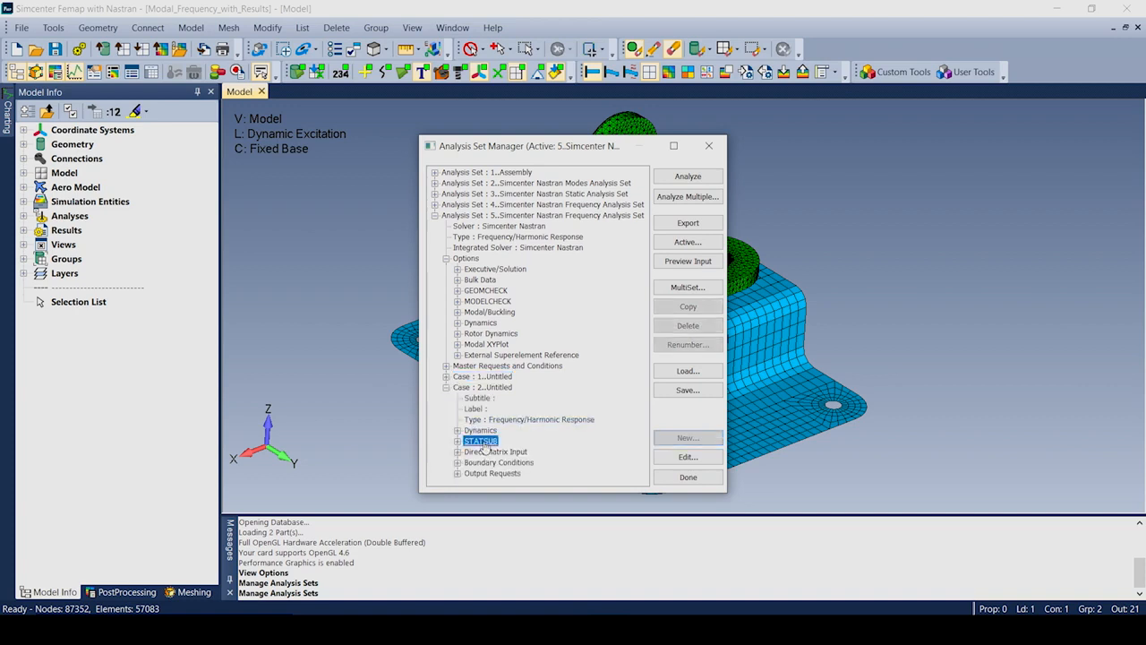
pyautogui.click(688, 457)
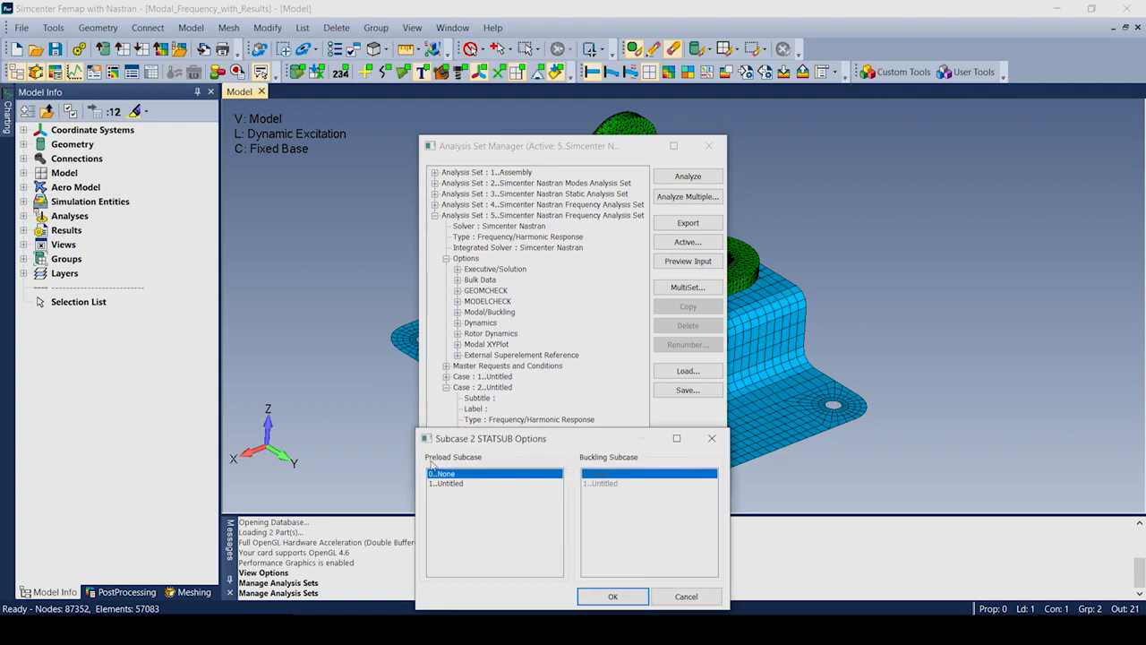
pyautogui.click(448, 484)
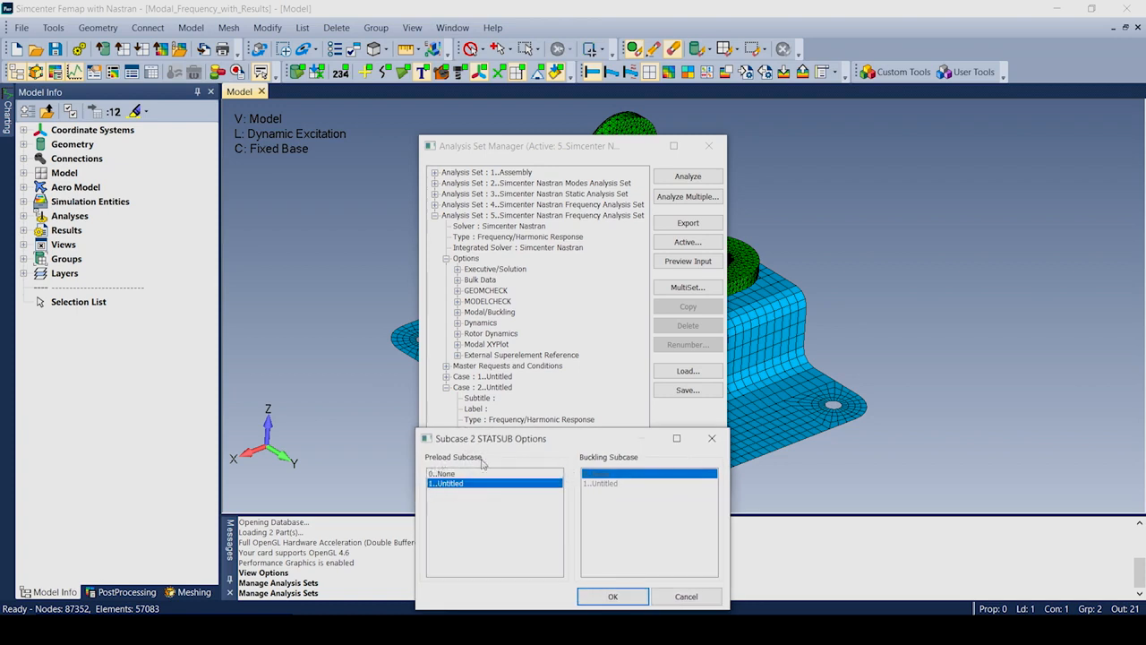
pyautogui.click(615, 597)
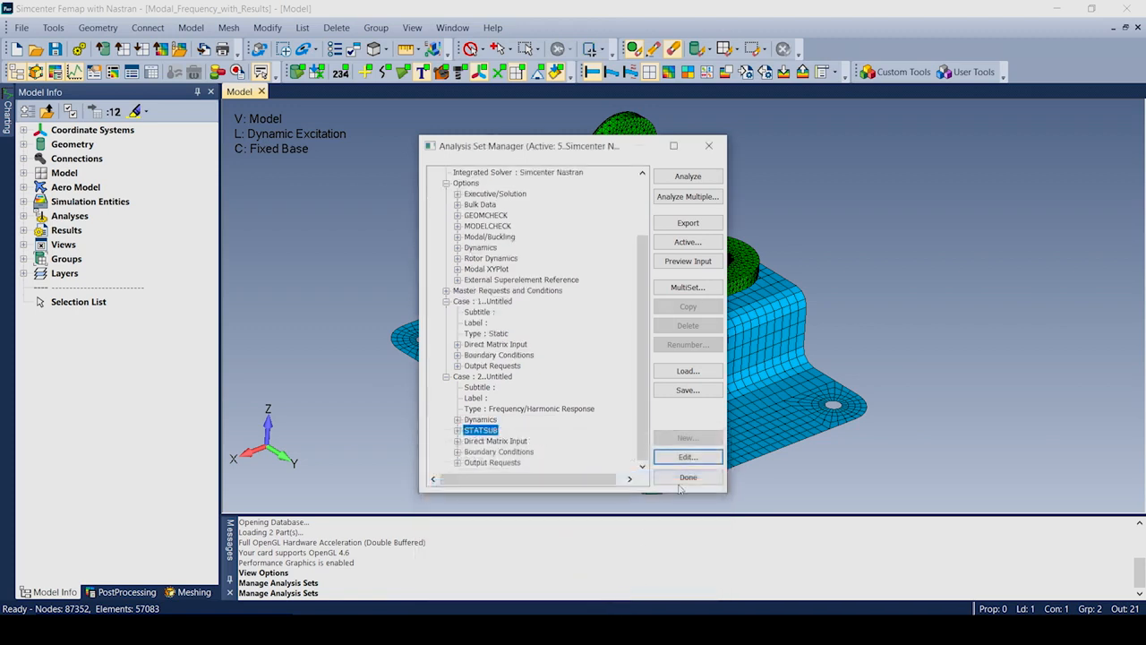
# Preview Analysis Set 5's SOL SEMFREQ input deck, close the manager, and show the Charting pane.
pyautogui.click(688, 262)
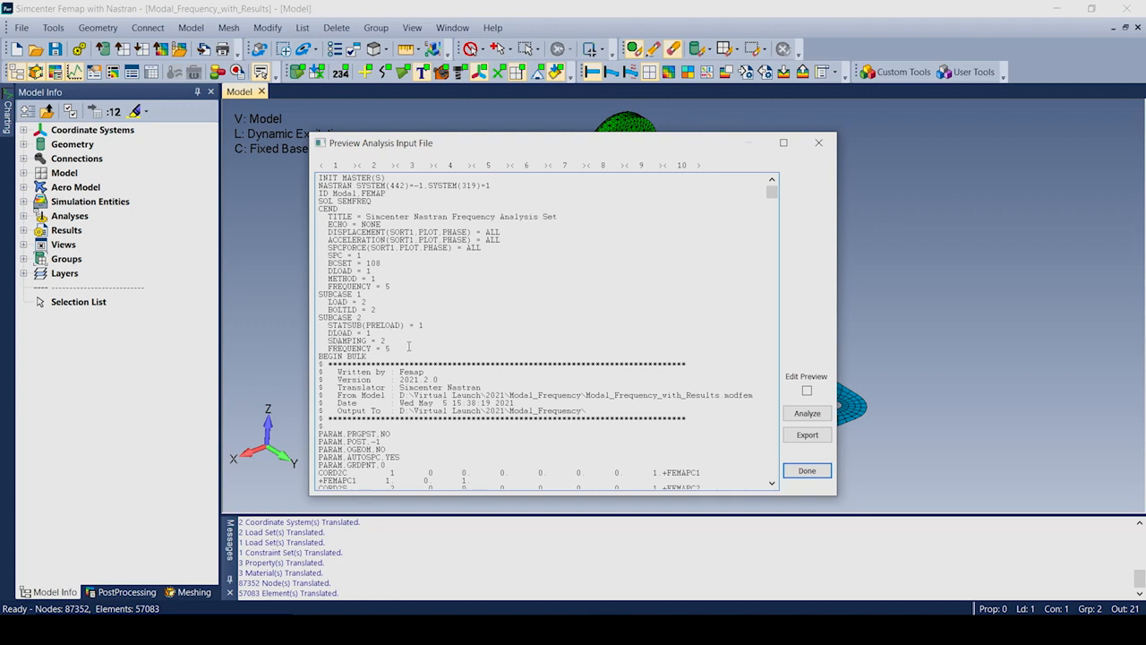
pyautogui.click(806, 470)
pyautogui.click(688, 476)
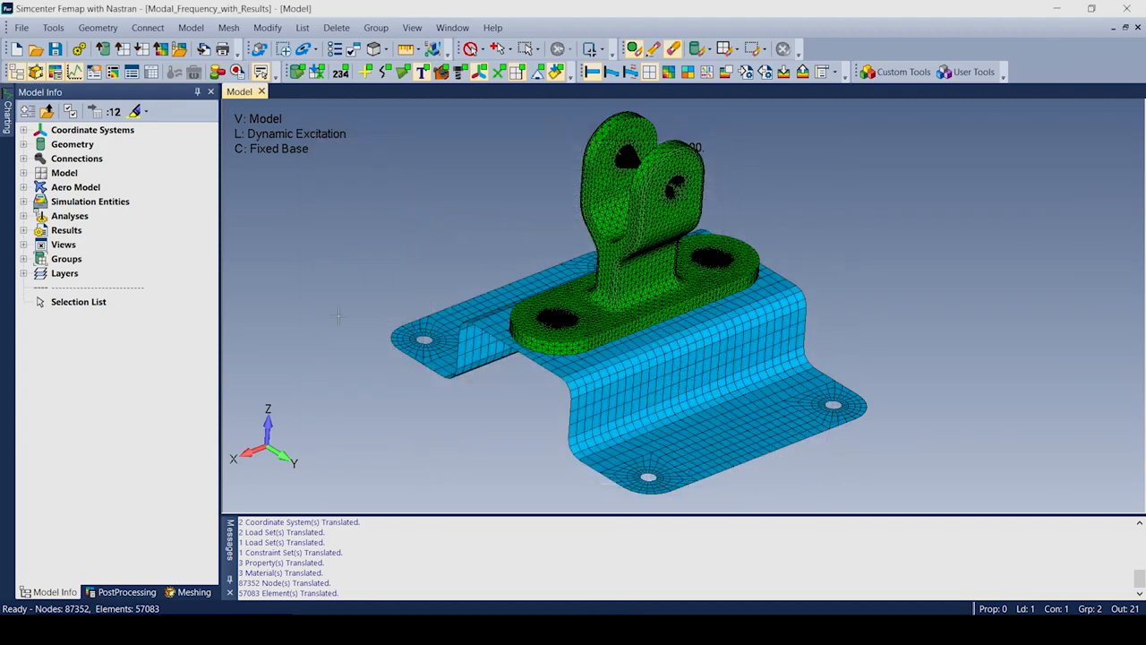
pyautogui.click(7, 115)
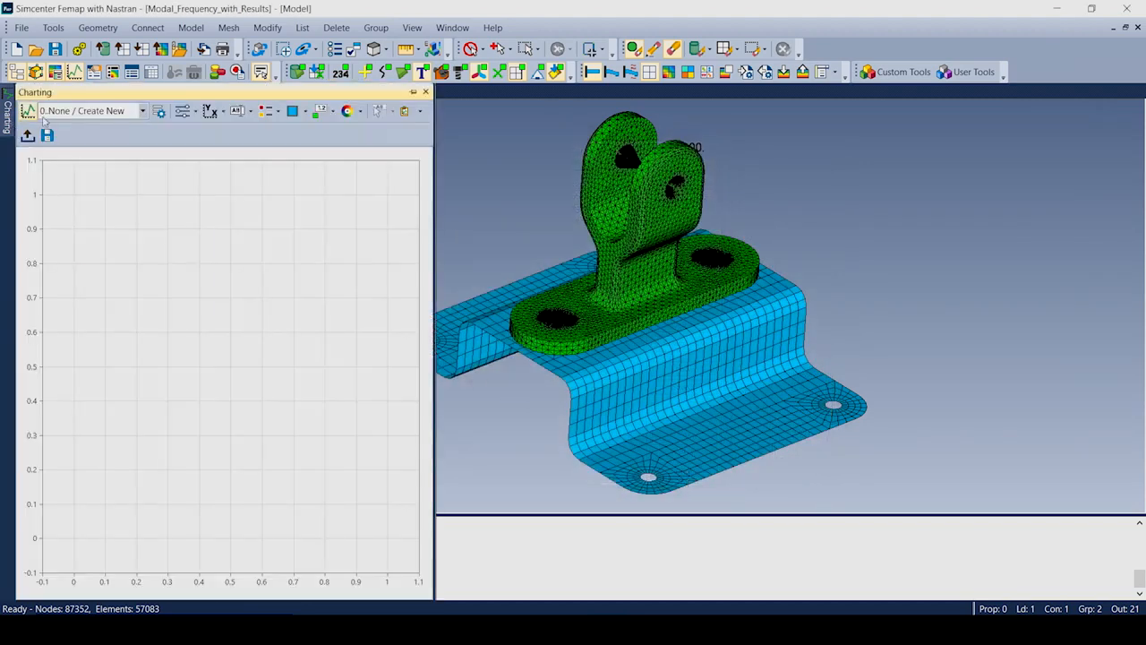
# Display the saved T3 Accelerations chart, then the T1 Translations chart.
pyautogui.click(142, 111)
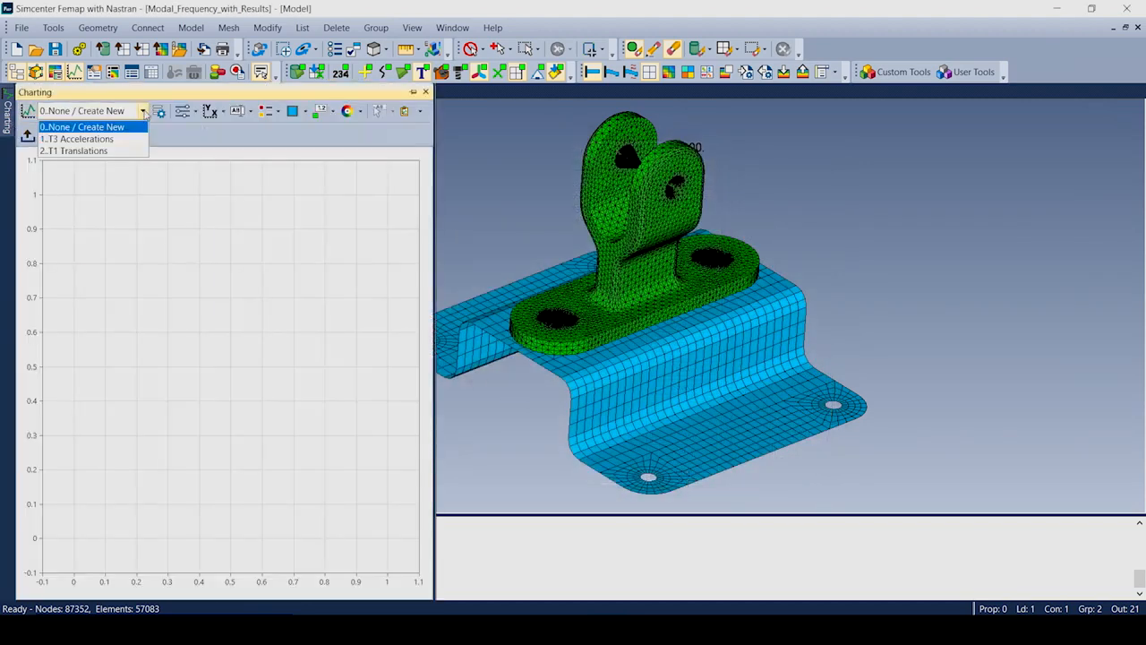
pyautogui.click(79, 140)
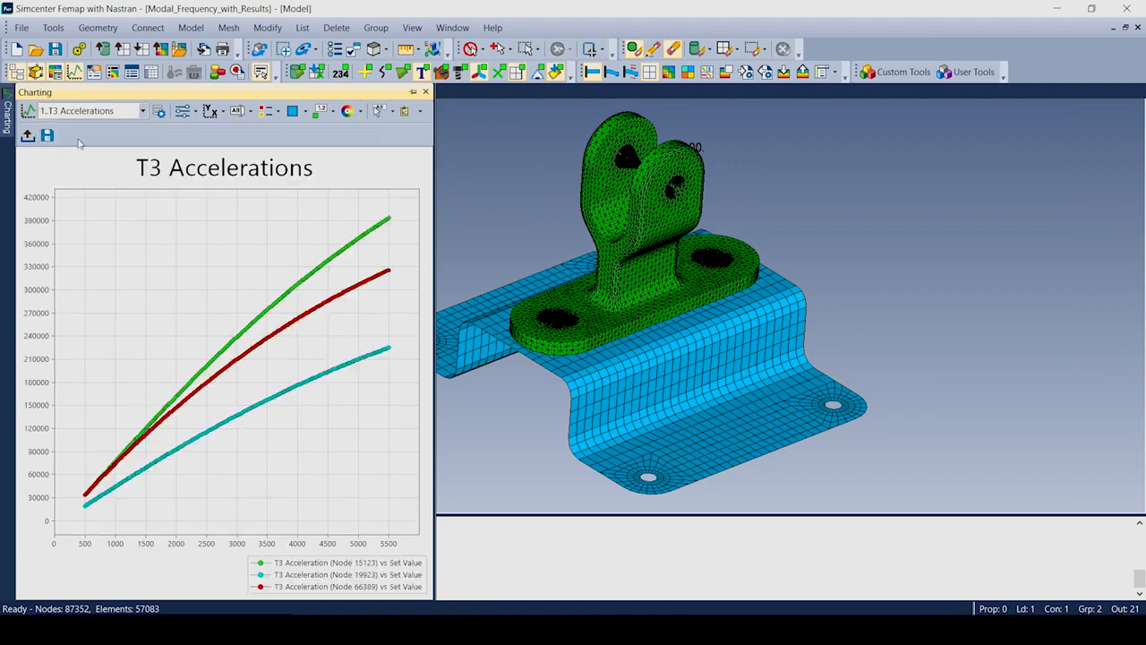
pyautogui.click(142, 111)
pyautogui.click(97, 152)
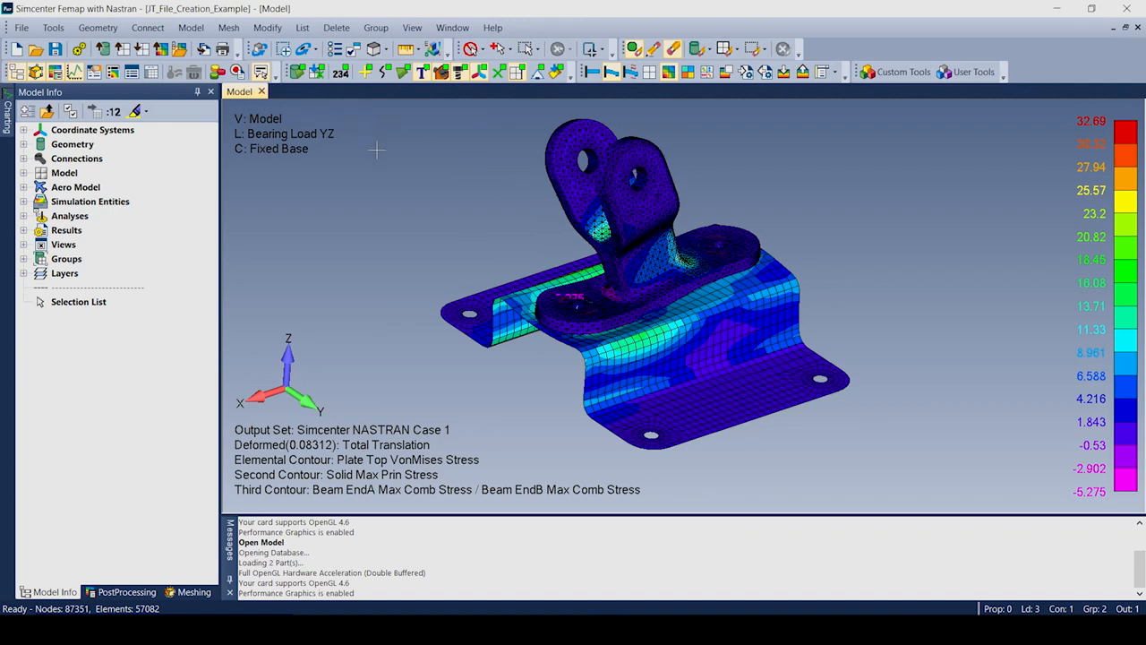
# Begin a JT export of the contoured view named Multiple.jt via File > Picture > Save JT.
pyautogui.click(23, 29)
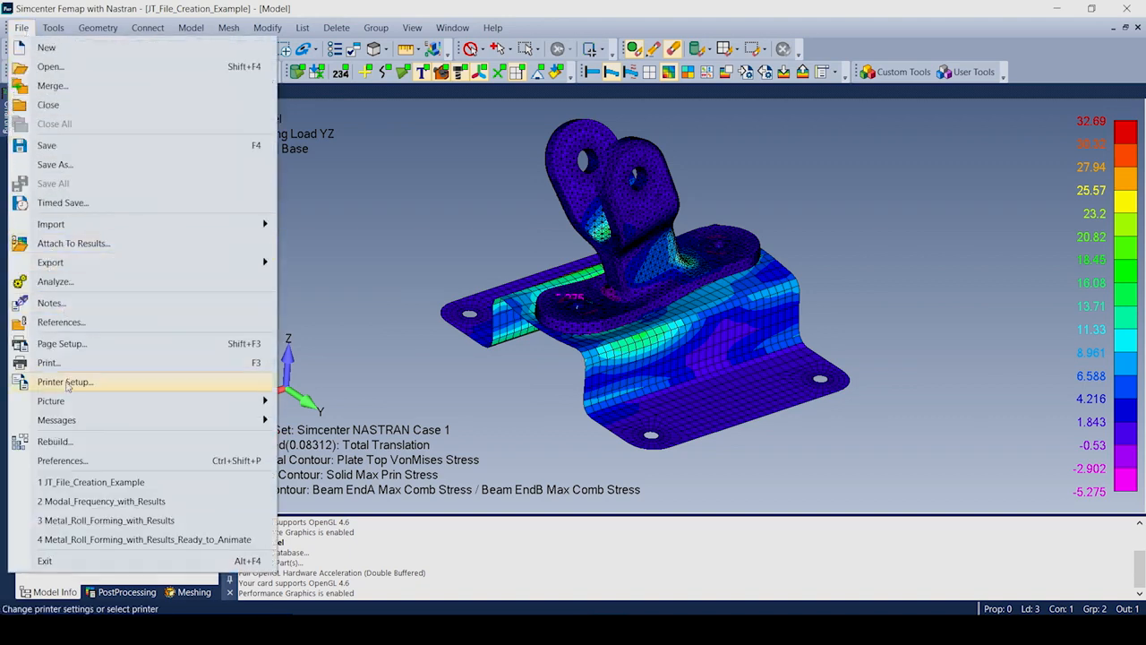
pyautogui.moveTo(69, 406)
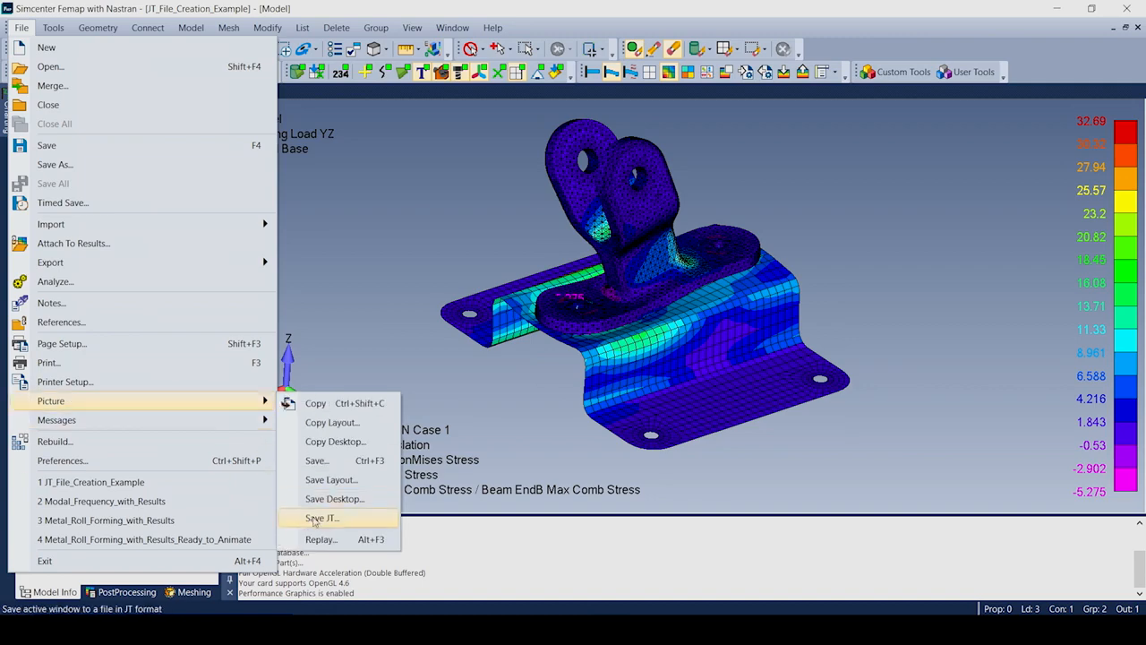
pyautogui.click(321, 518)
pyautogui.moveTo(401, 391); pyautogui.dragTo(393, 392)
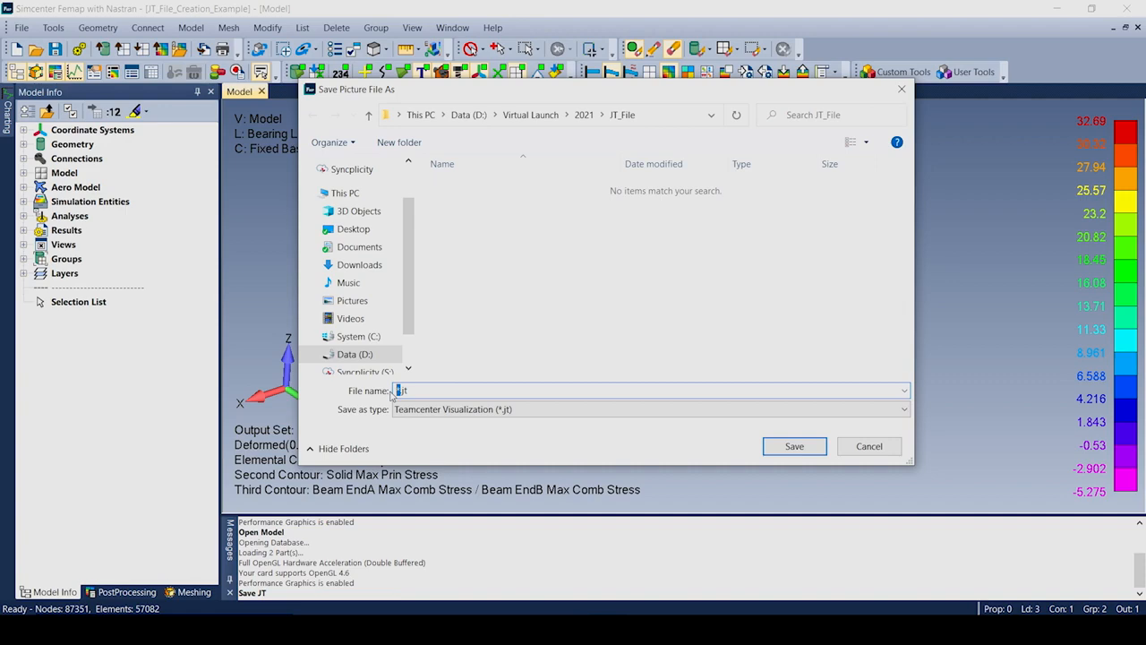
pyautogui.write('Multiple')
pyautogui.press('Return')
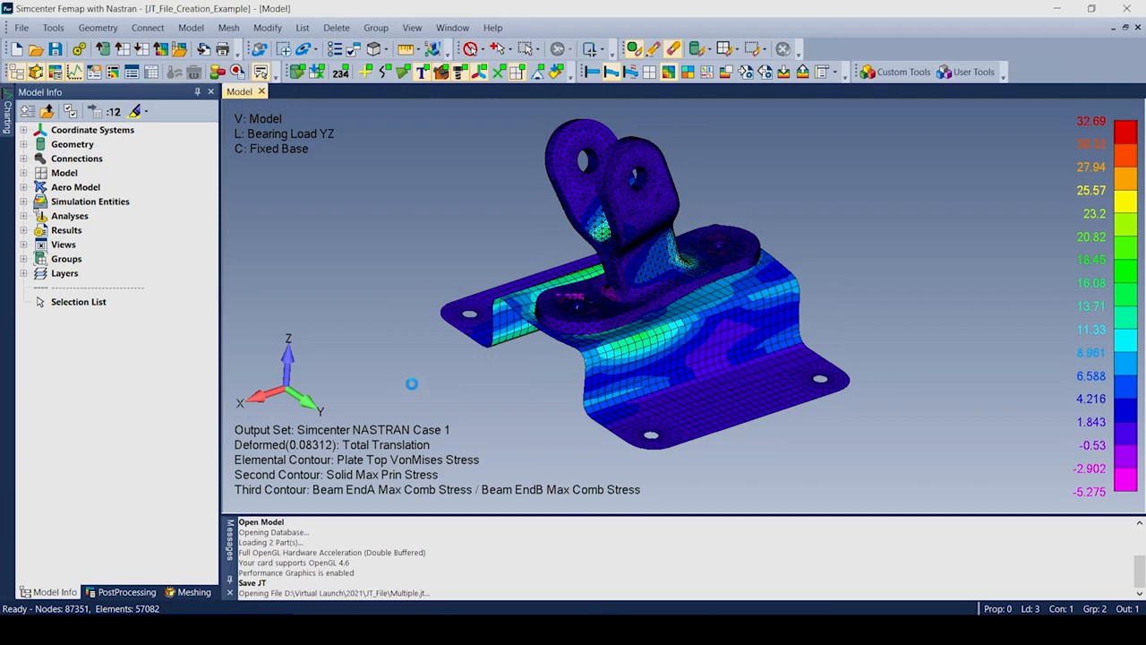
pyautogui.moveTo(515, 308); pyautogui.dragTo(485, 156)
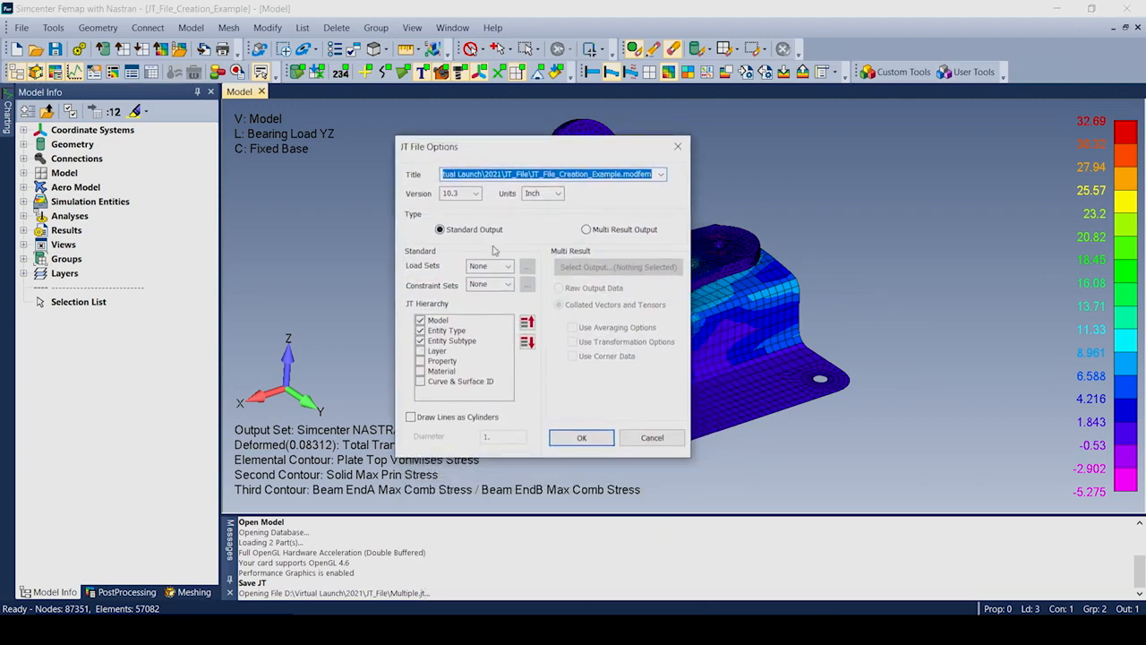
# Leave the JT load set at None, switch to Multi Result Output, and open Select Output.
pyautogui.moveTo(592, 166); pyautogui.dragTo(295, 170)
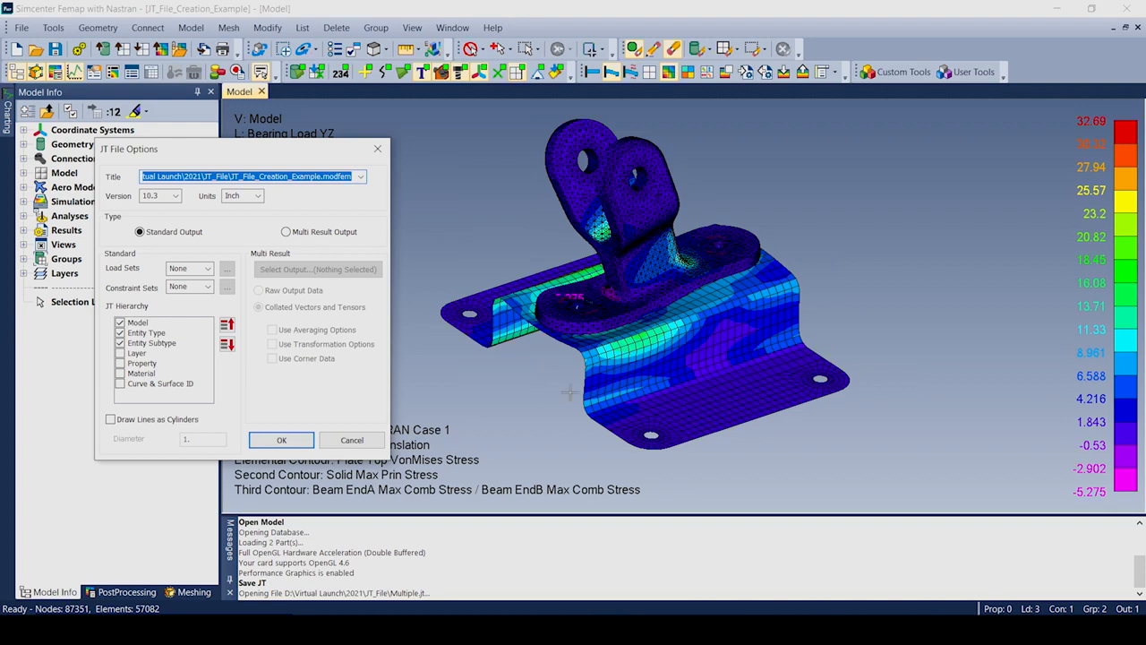
pyautogui.click(206, 268)
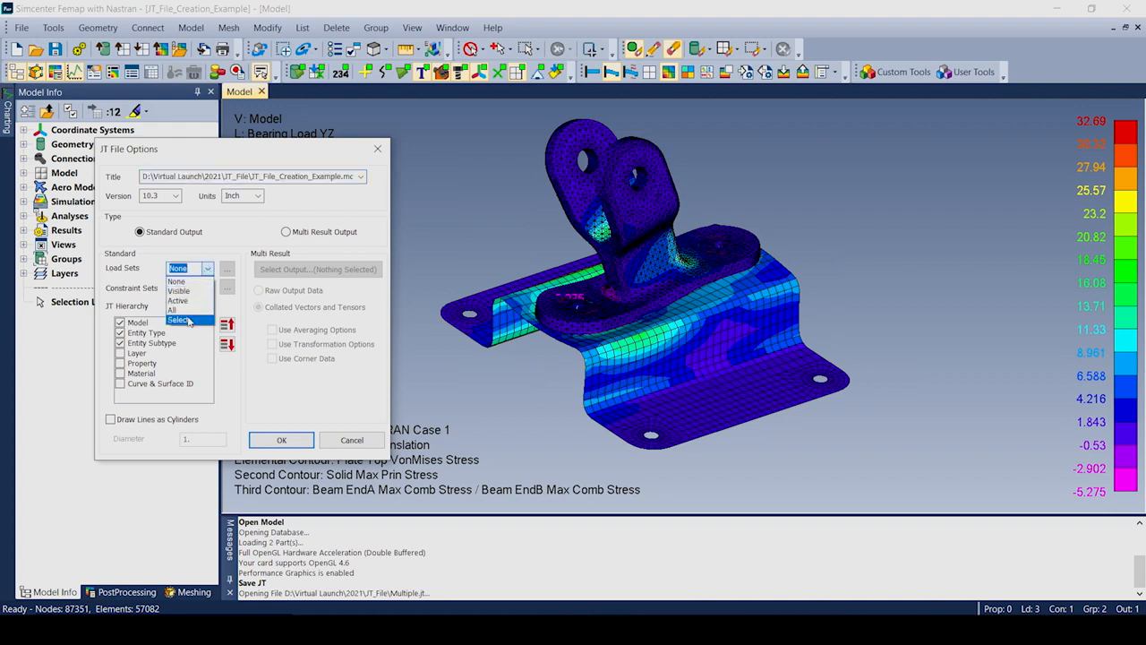
pyautogui.click(141, 303)
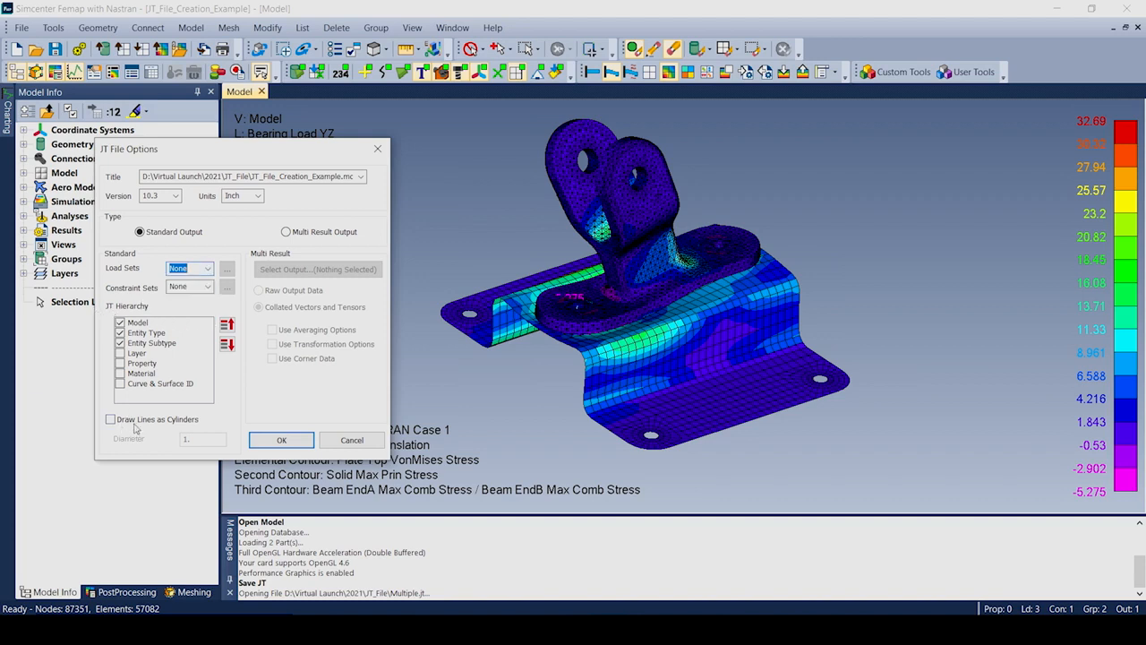
pyautogui.click(285, 232)
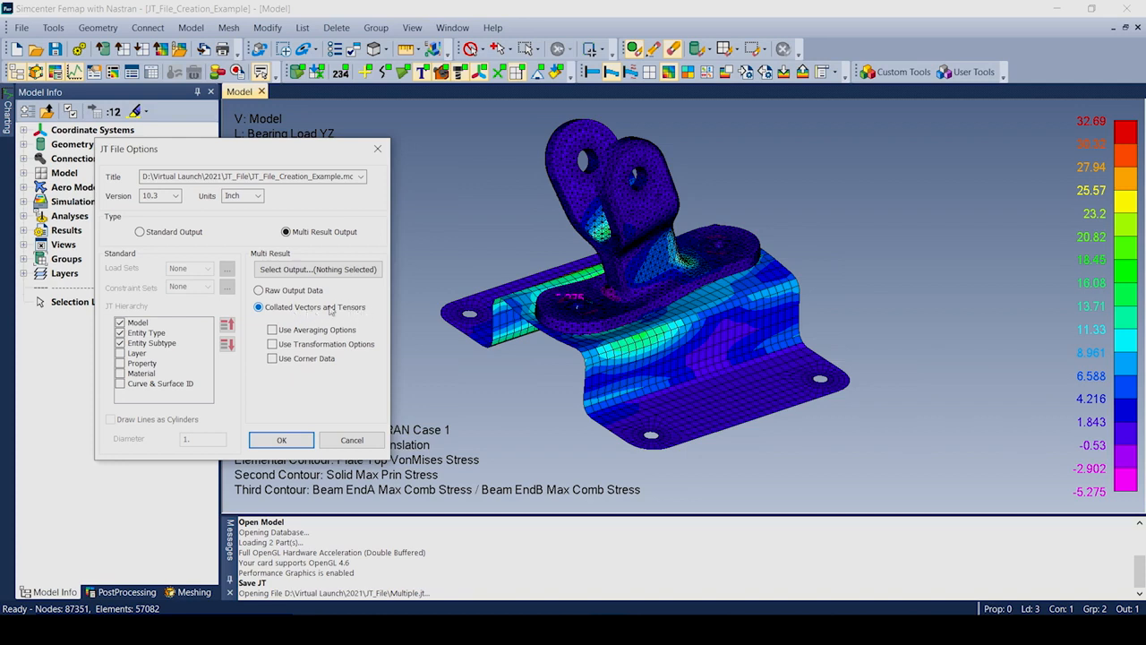
pyautogui.click(305, 272)
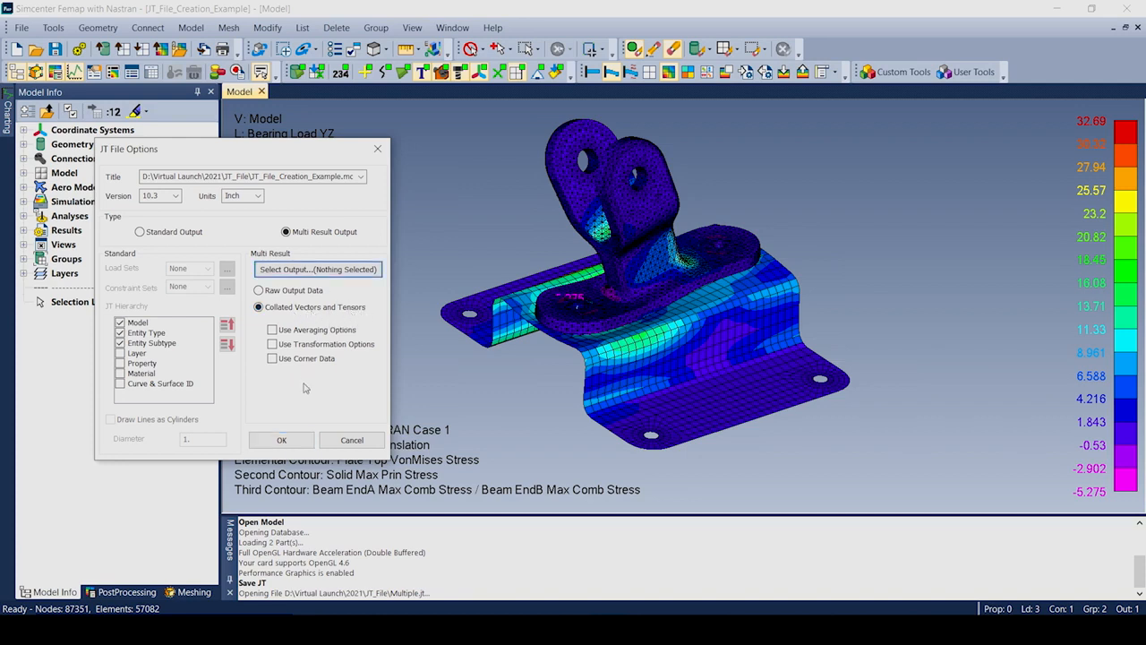
pyautogui.click(296, 269)
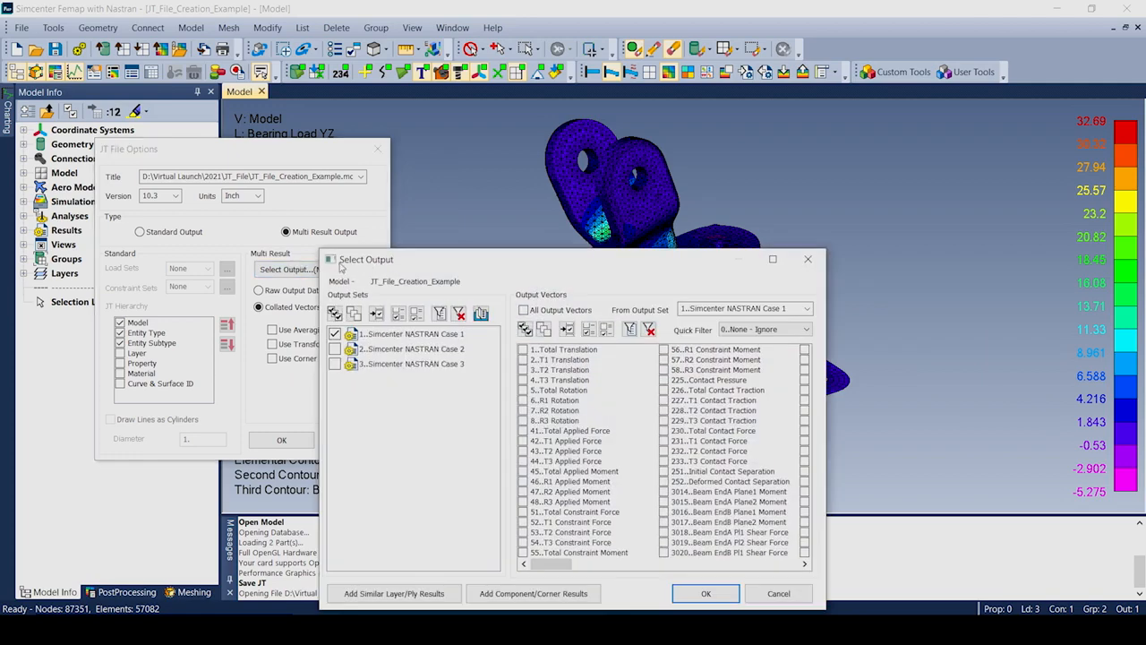
# Export all three output sets with Total Translation and plate/solid von Mises vectors to Multiple.jt.
pyautogui.click(334, 313)
pyautogui.click(523, 350)
pyautogui.click(629, 329)
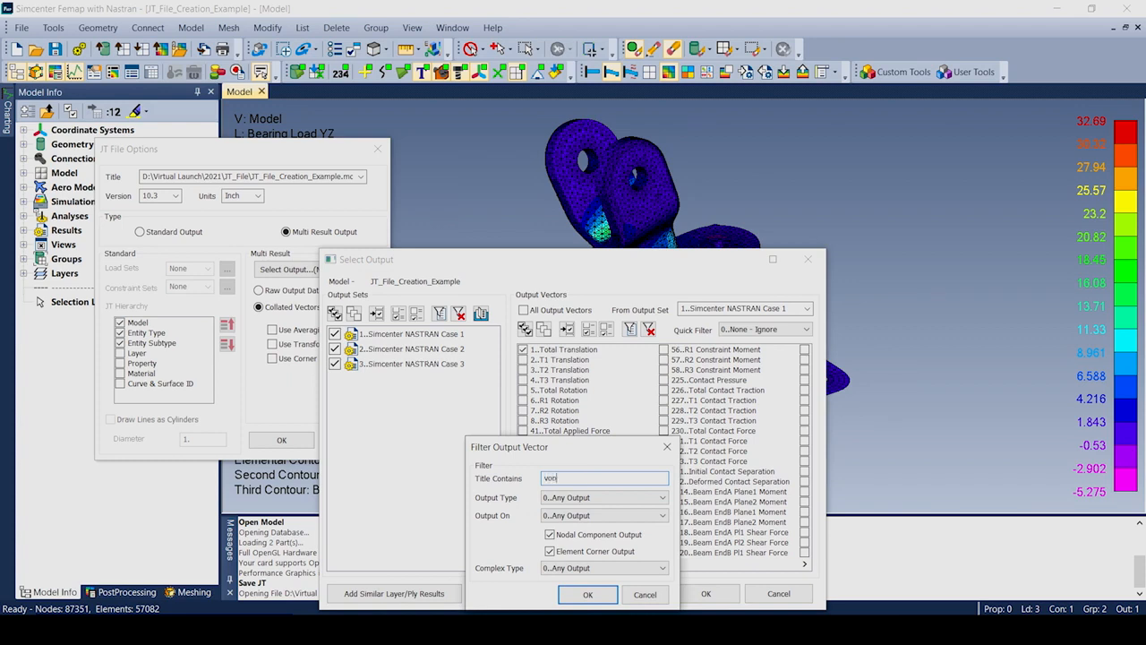
pyautogui.click(580, 592)
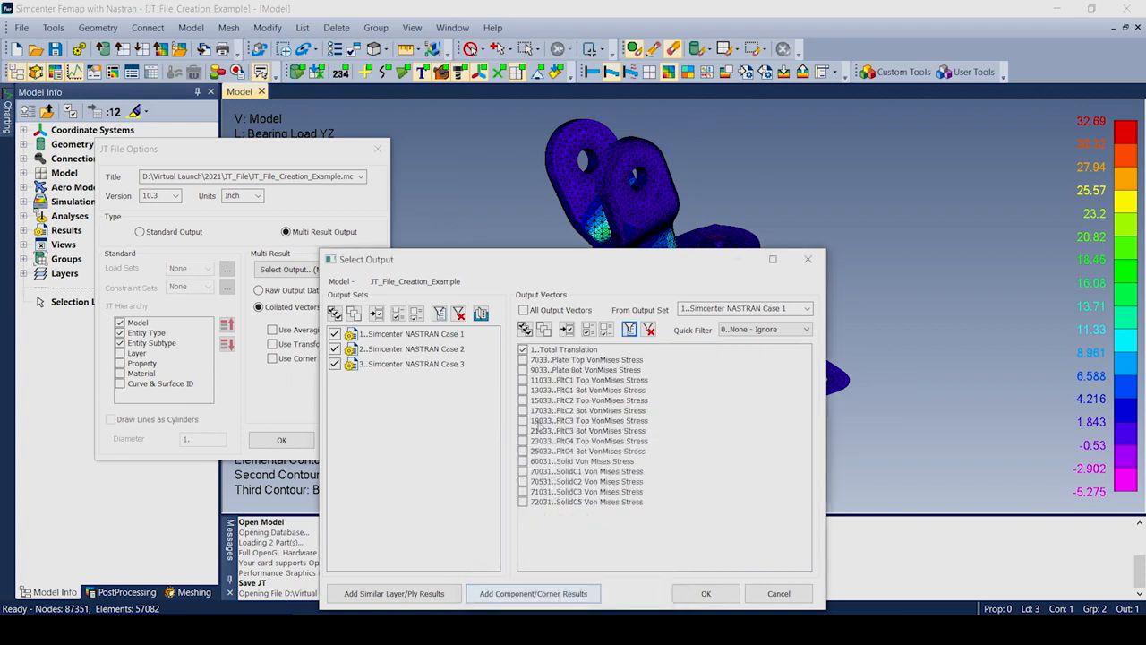
pyautogui.click(523, 360)
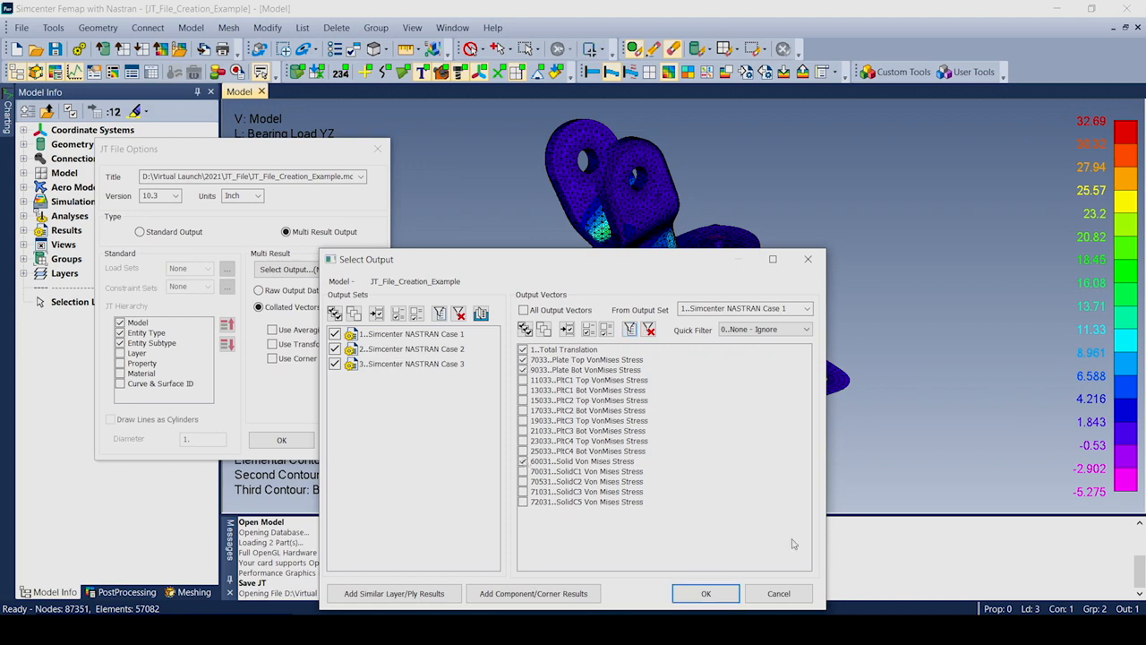
pyautogui.click(706, 595)
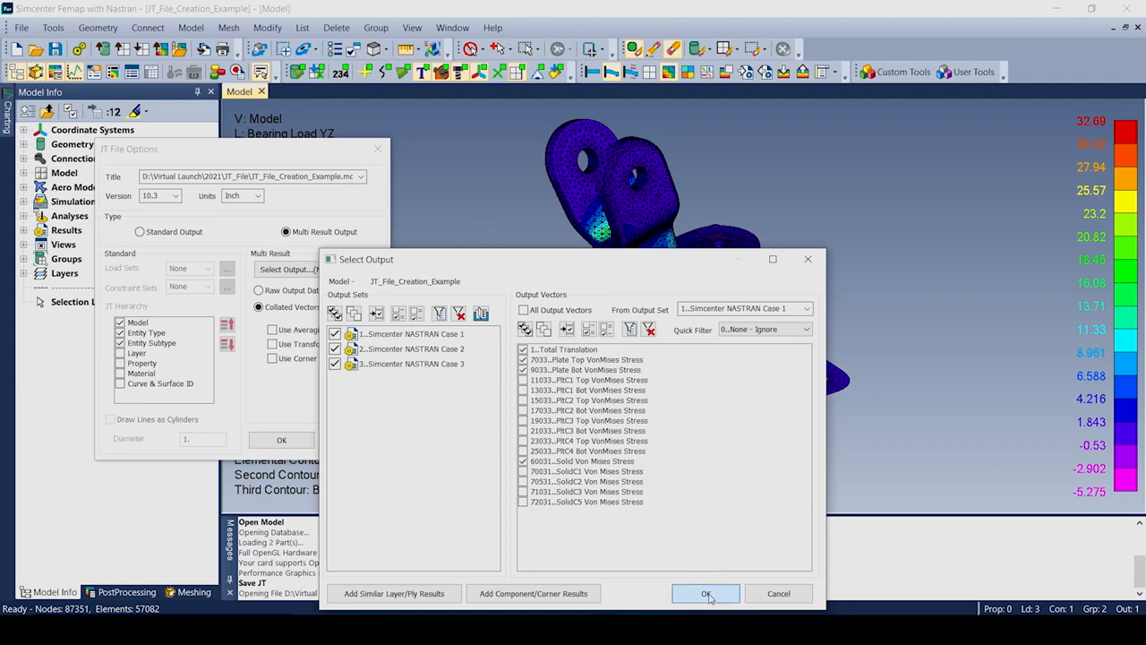
pyautogui.click(284, 442)
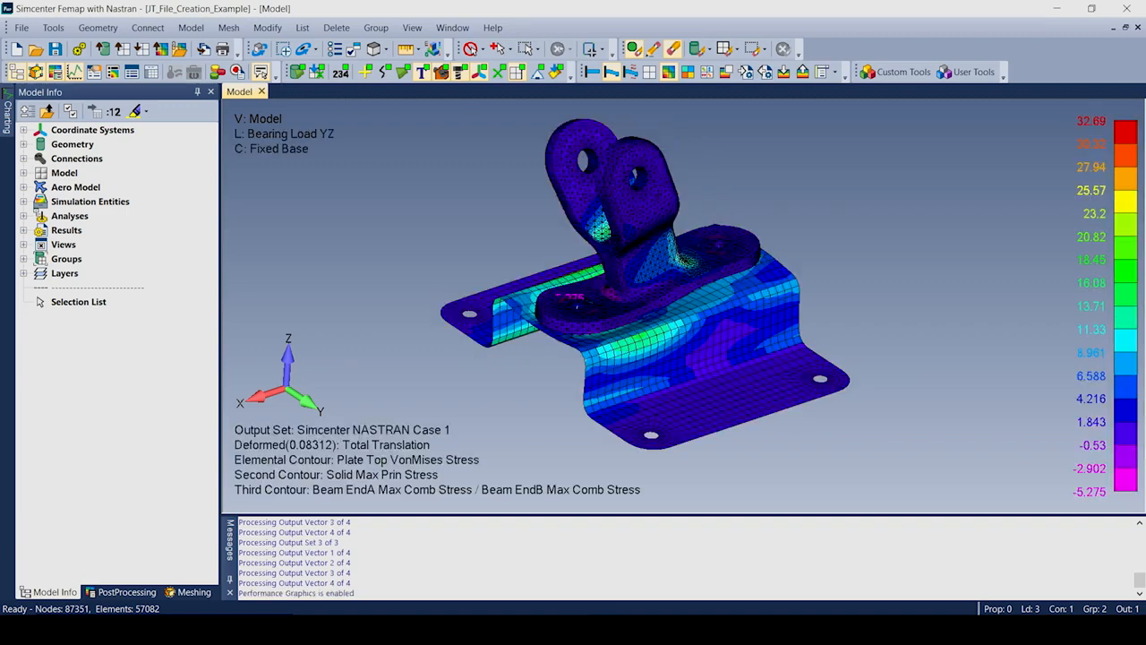
# Switch to Teamcenter Visualization and open Multiple.jt through File > Open.
pyautogui.hotkey('alt', 'Tab')
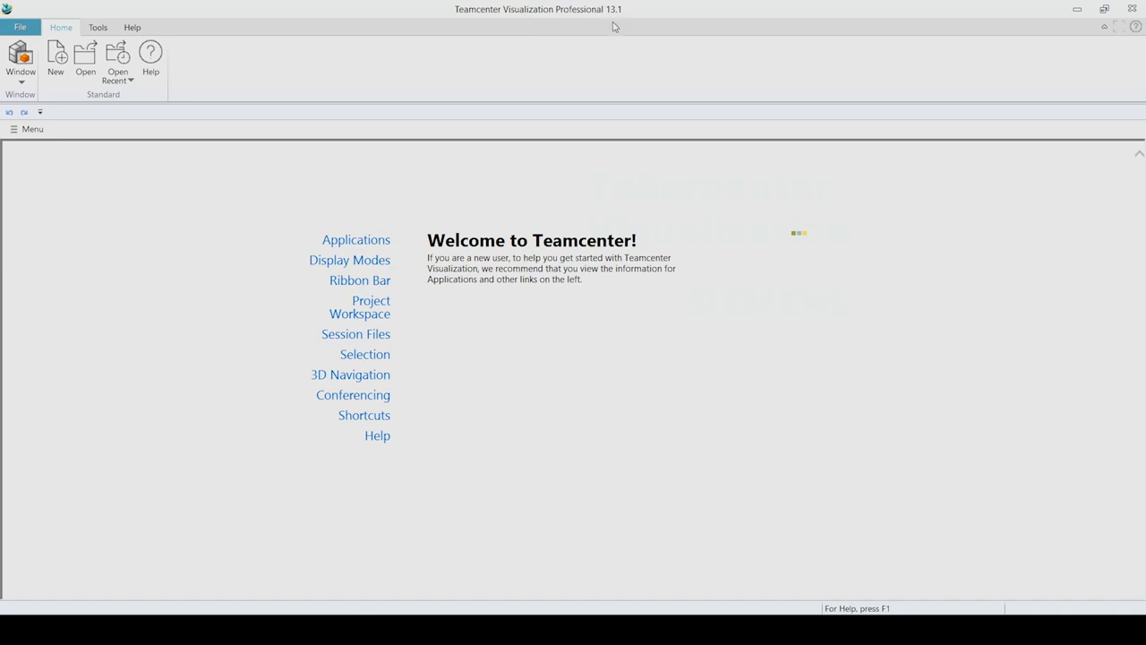
pyautogui.click(20, 27)
pyautogui.click(49, 51)
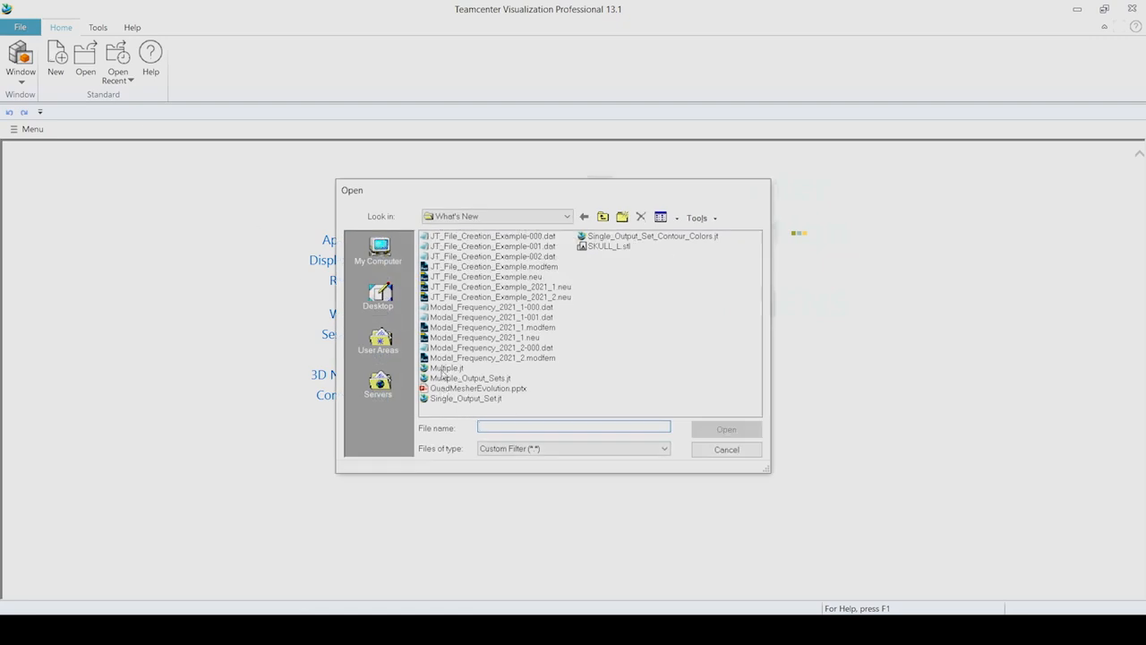
pyautogui.doubleClick(439, 368)
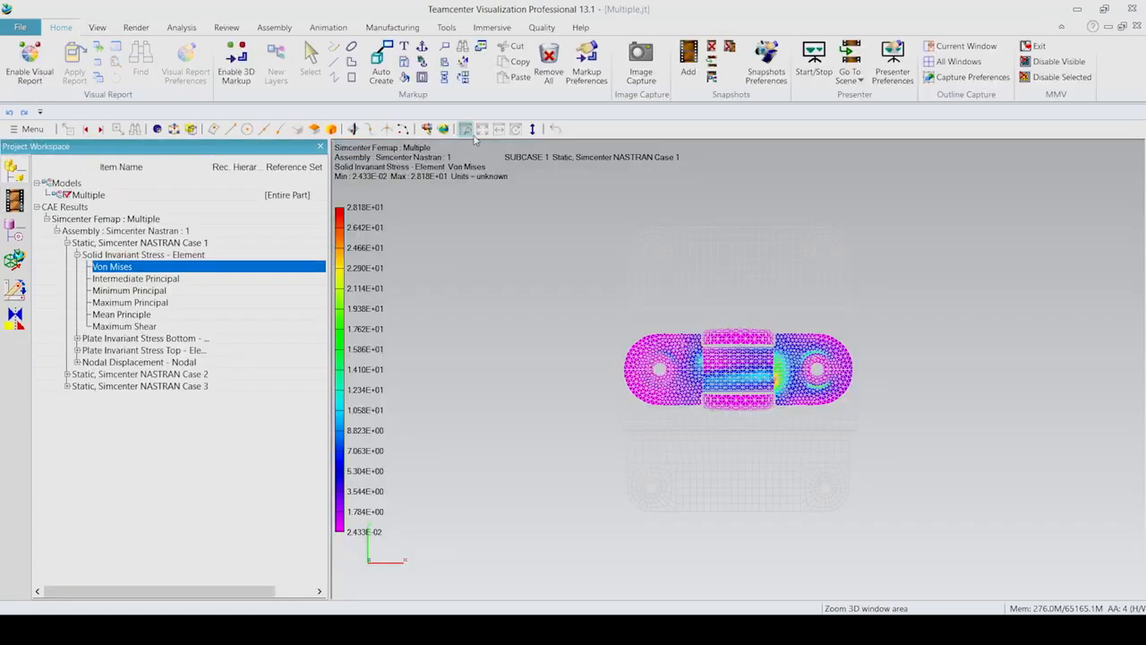
# Tilt the view, expand Cases 2 and 3, and show Case 3 solid von Mises stress.
pyautogui.moveTo(615, 380); pyautogui.dragTo(751, 342)
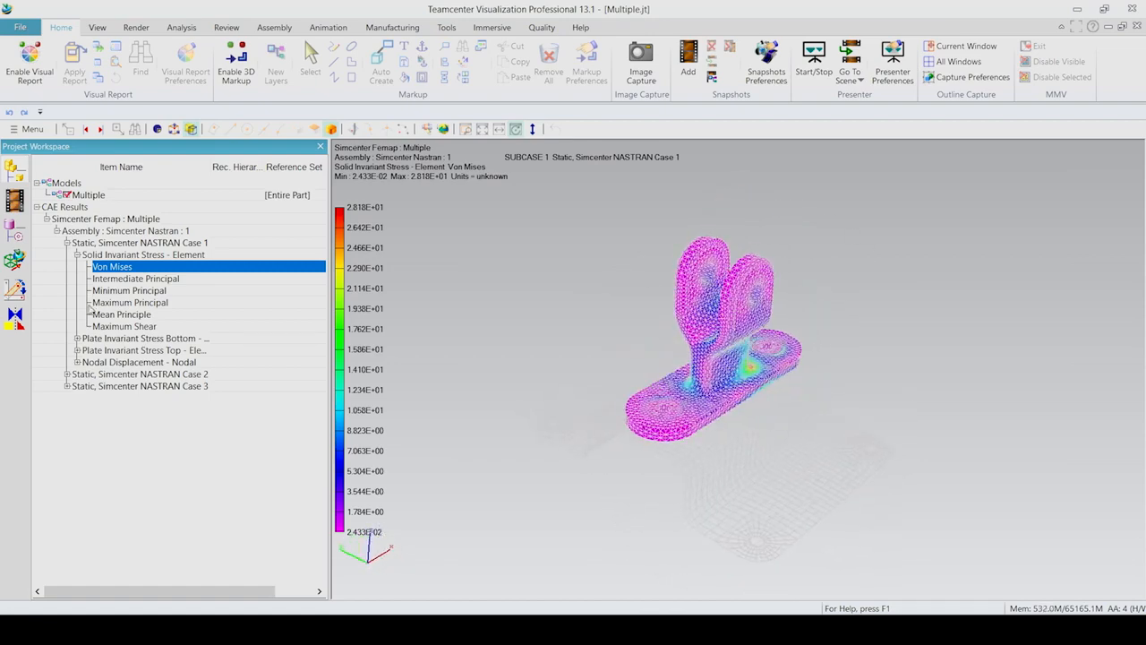
pyautogui.click(67, 375)
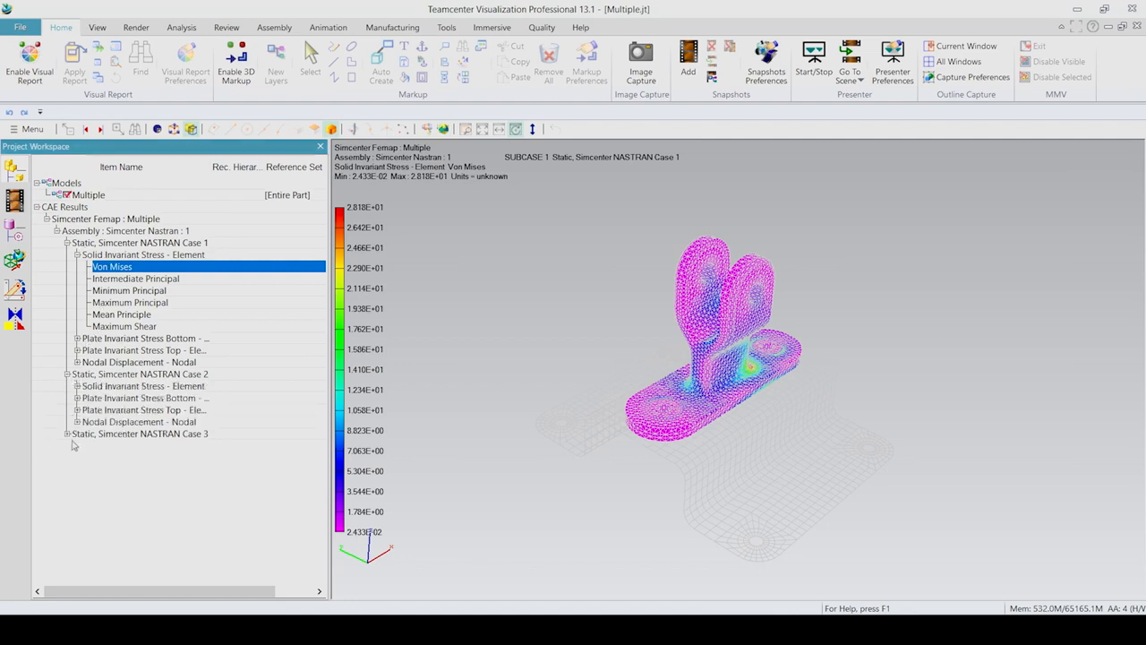
pyautogui.click(67, 434)
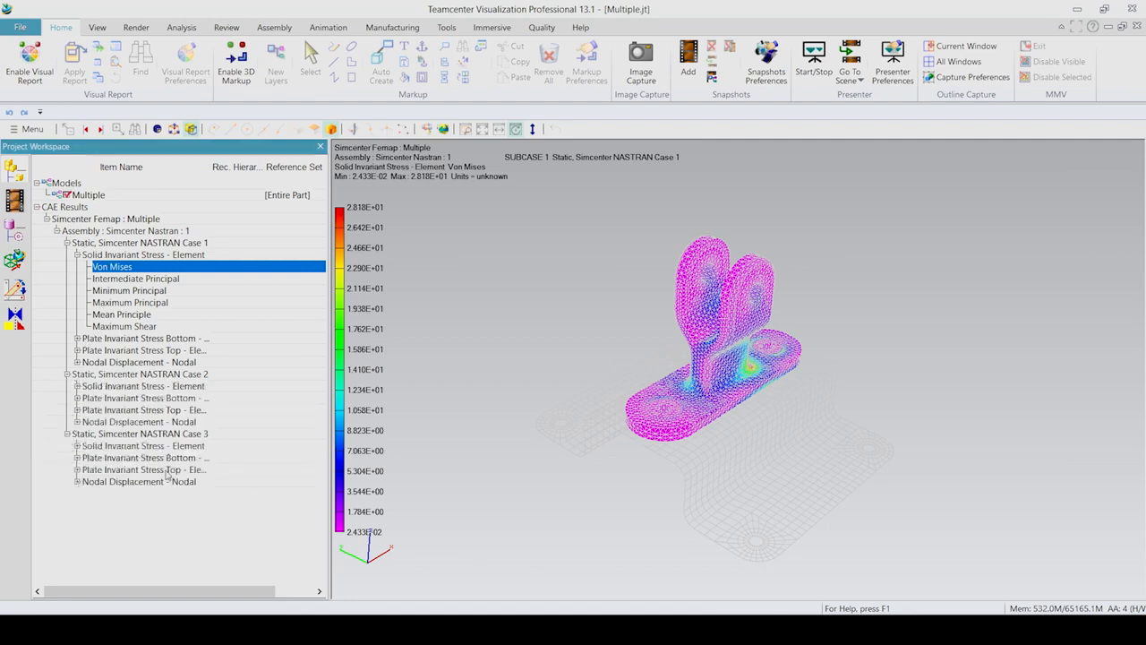
pyautogui.click(77, 446)
pyautogui.click(113, 458)
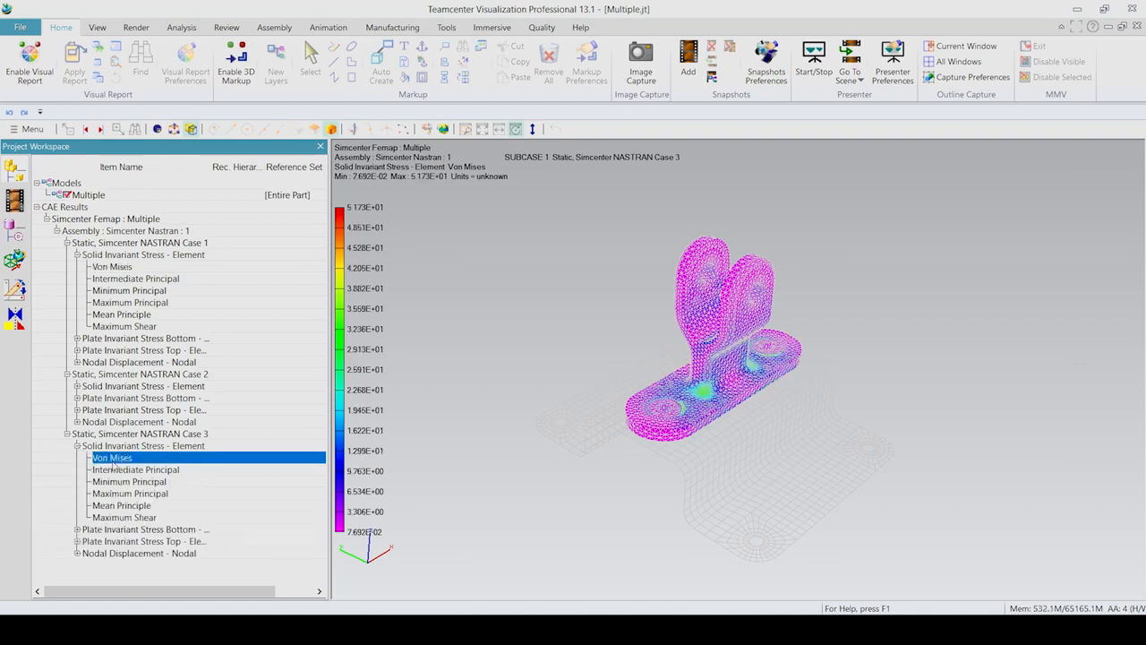
# Show Case 3 plate bottom von Mises, then nodal displacement Magnitude contours (0 to 1.984E-01).
pyautogui.click(77, 529)
pyautogui.scroll(-2, 185, 519)
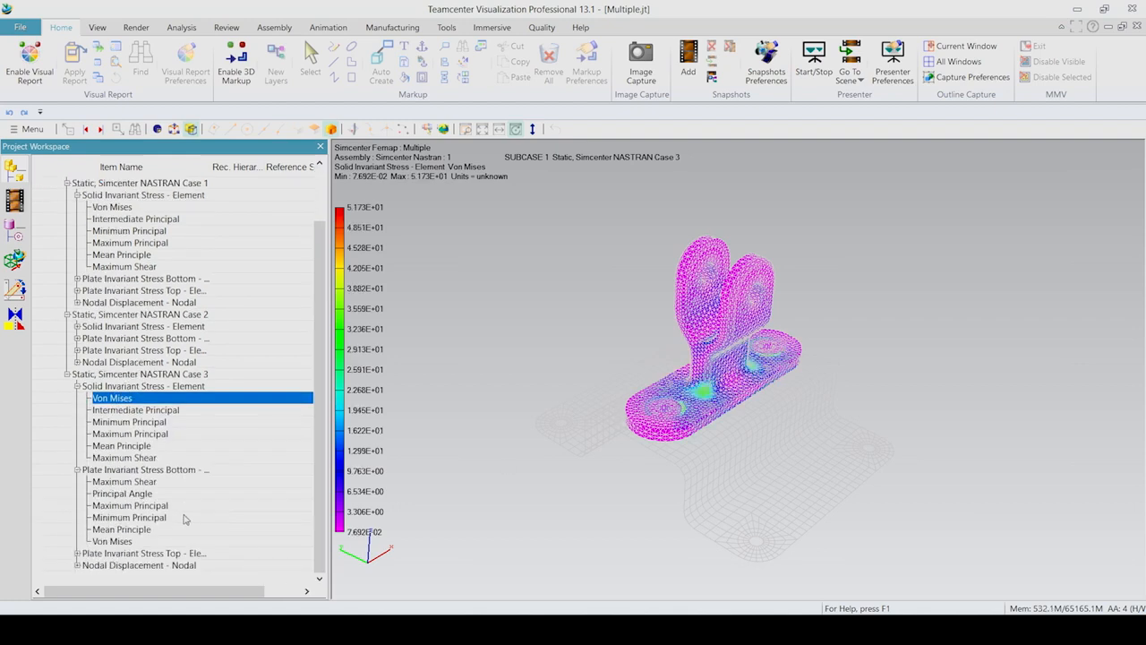
pyautogui.click(114, 541)
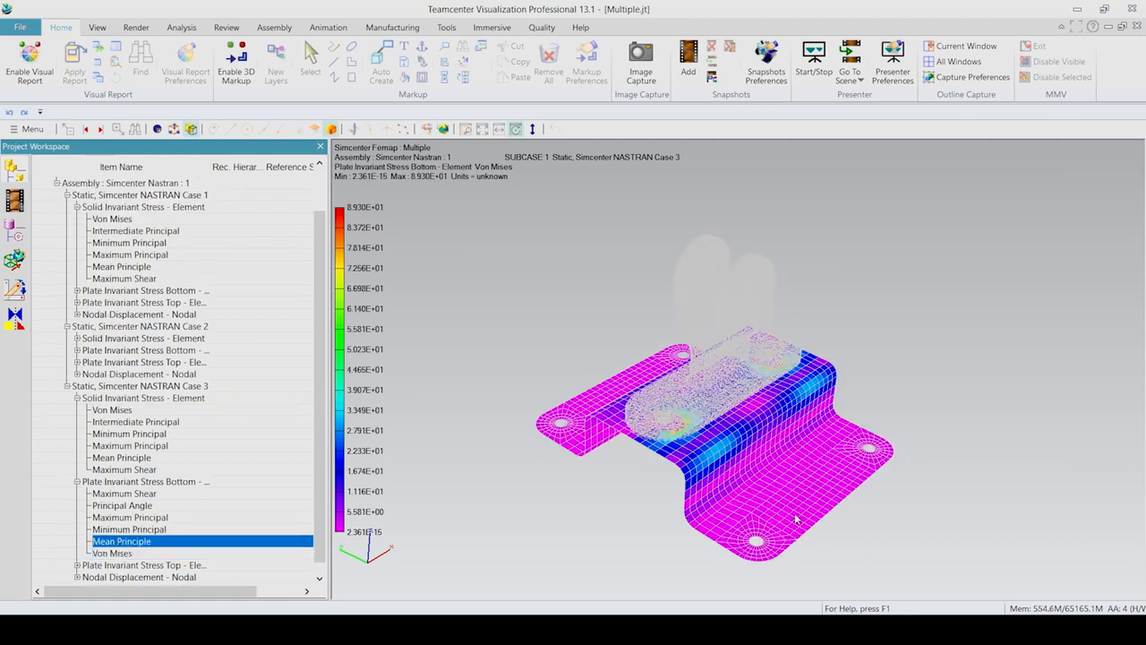
pyautogui.scroll(-1, 175, 542)
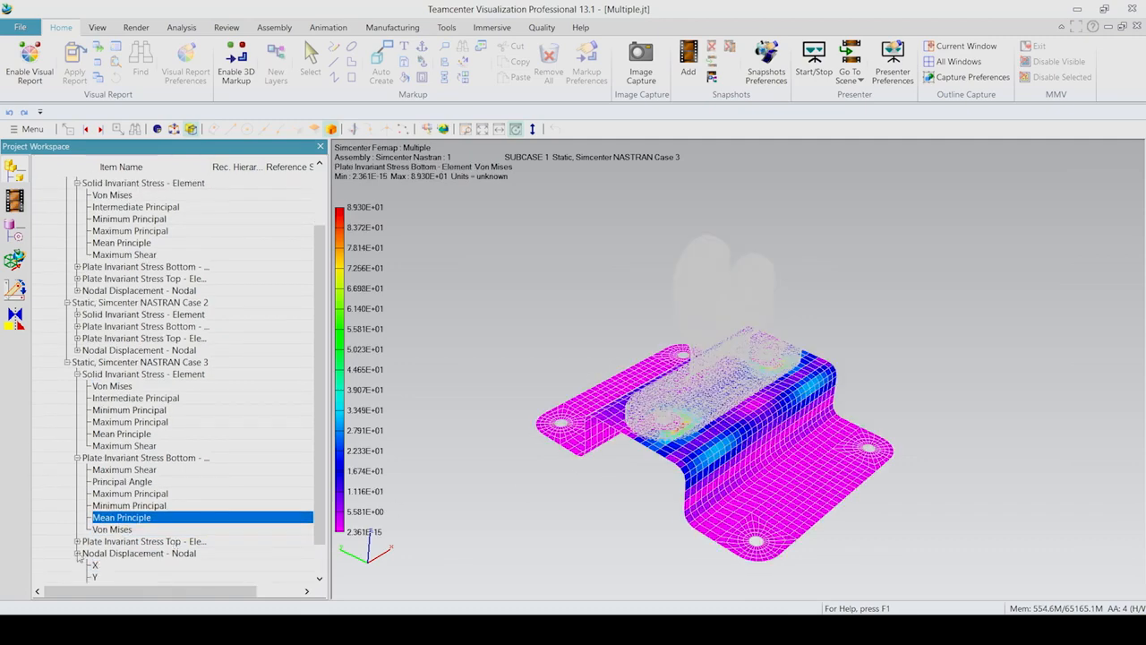
pyautogui.click(78, 554)
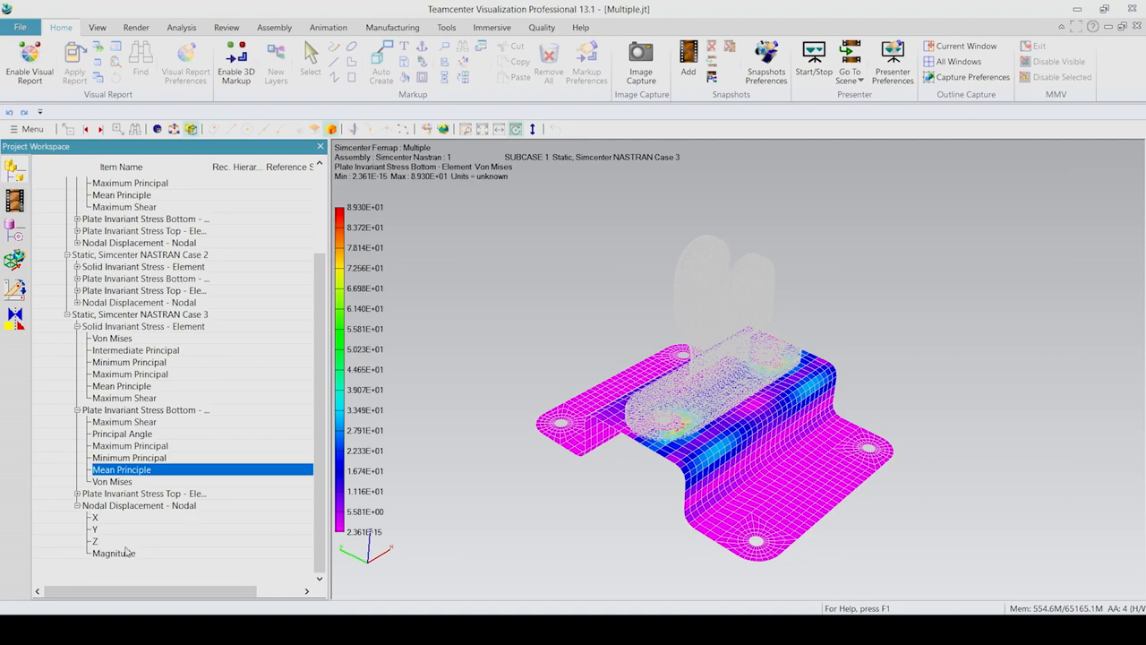
pyautogui.click(115, 555)
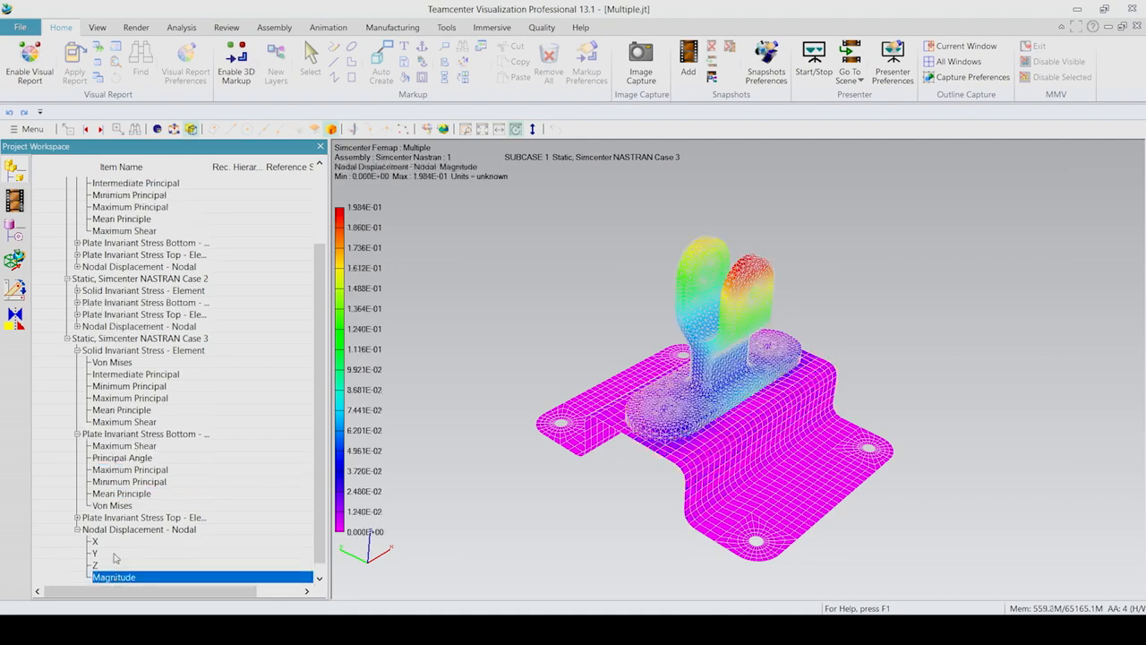
pyautogui.moveTo(884, 478); pyautogui.dragTo(756, 433, button='middle')
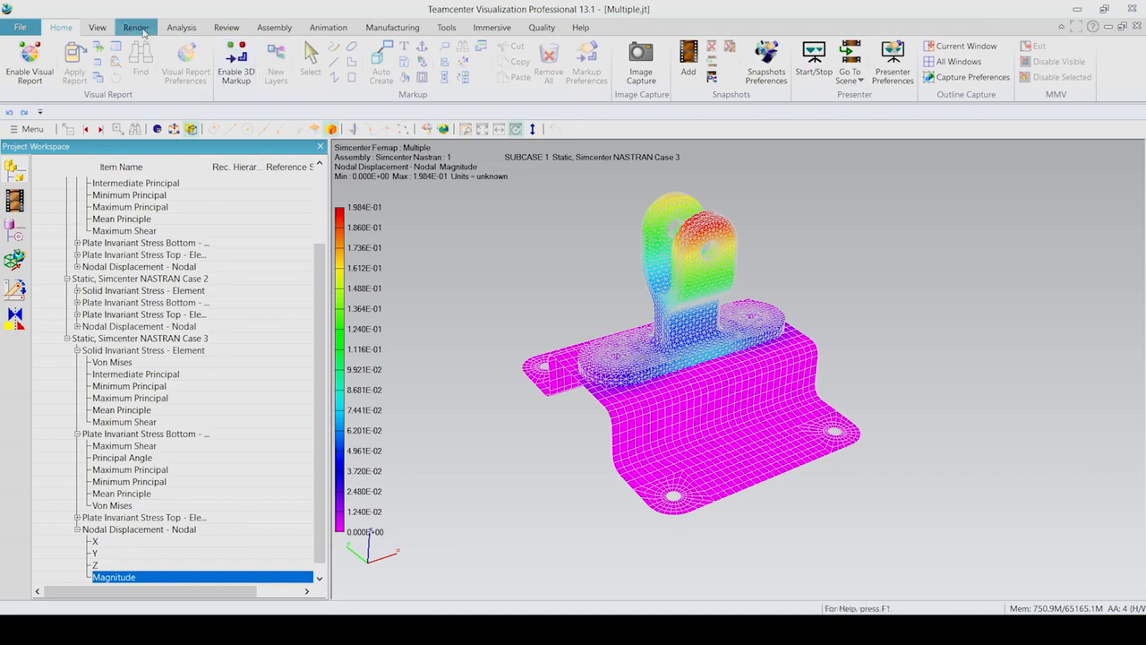
# Turn on deformation display driven by nodal displacement Magnitude at 10% scale, then orbit the bracket.
pyautogui.click(136, 28)
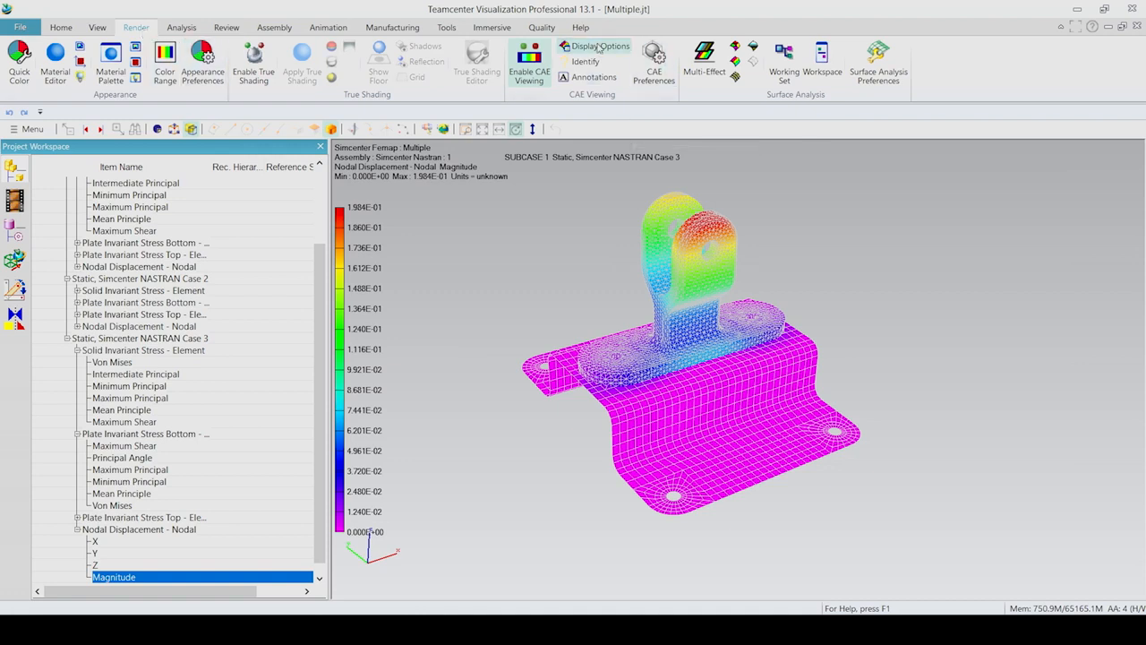
pyautogui.click(599, 47)
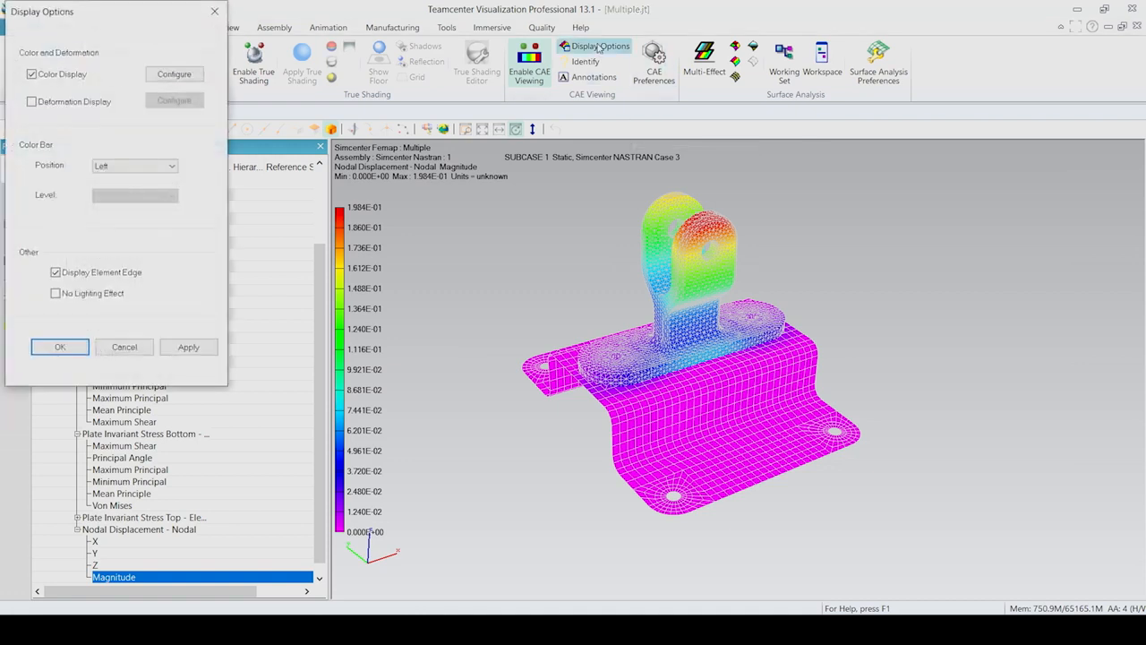
pyautogui.click(32, 102)
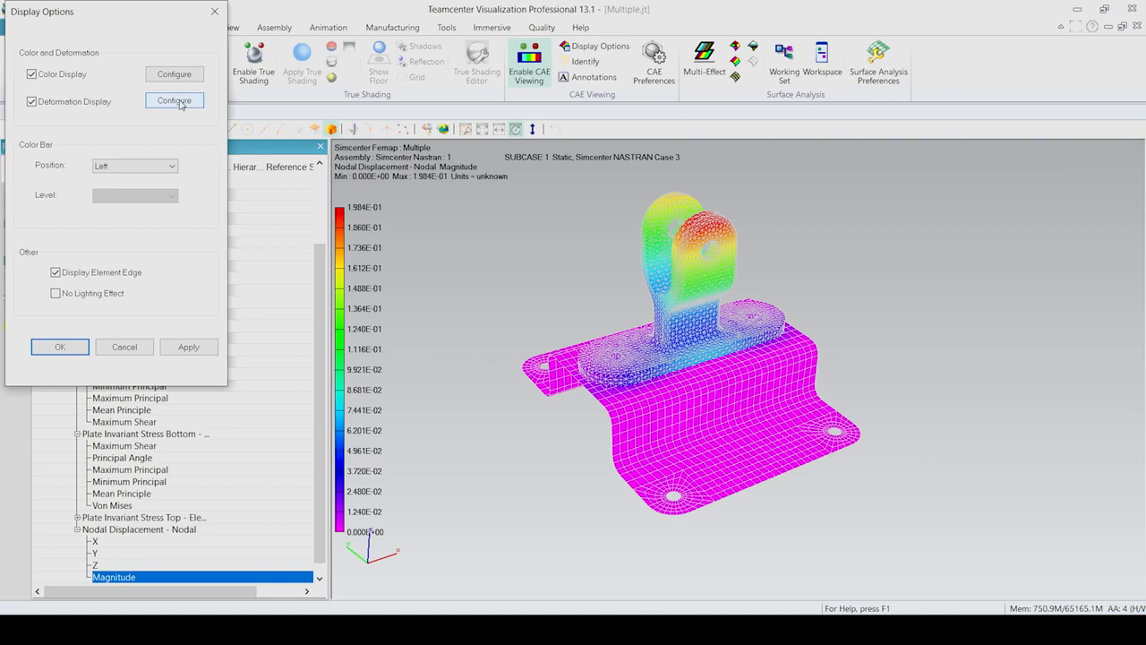
pyautogui.click(177, 102)
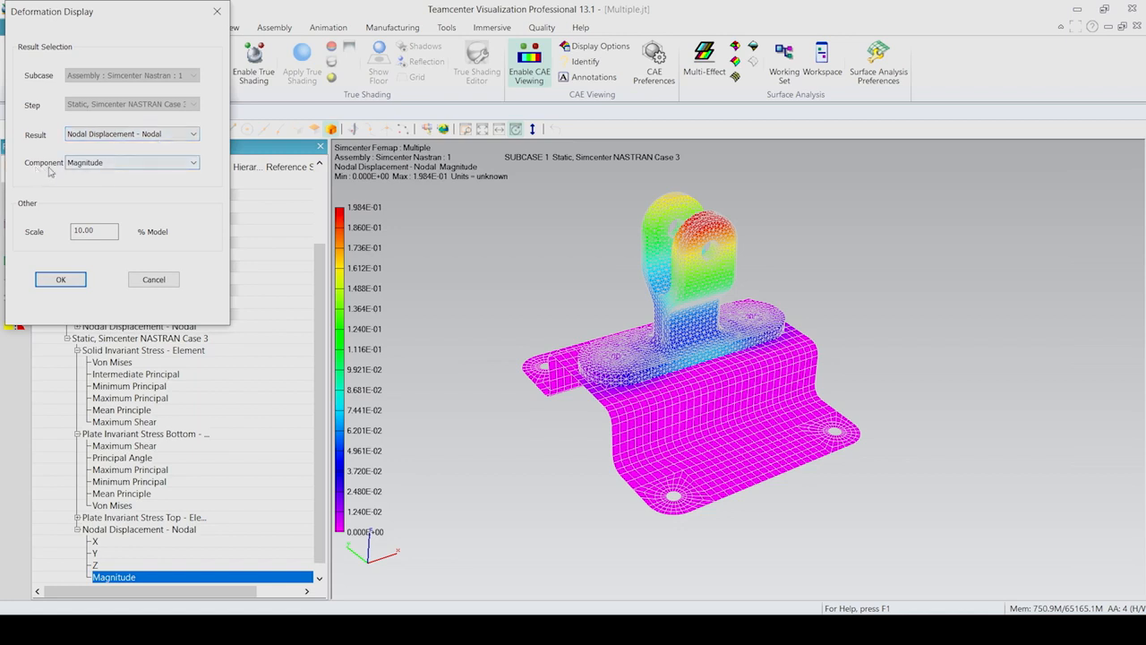
pyautogui.click(63, 281)
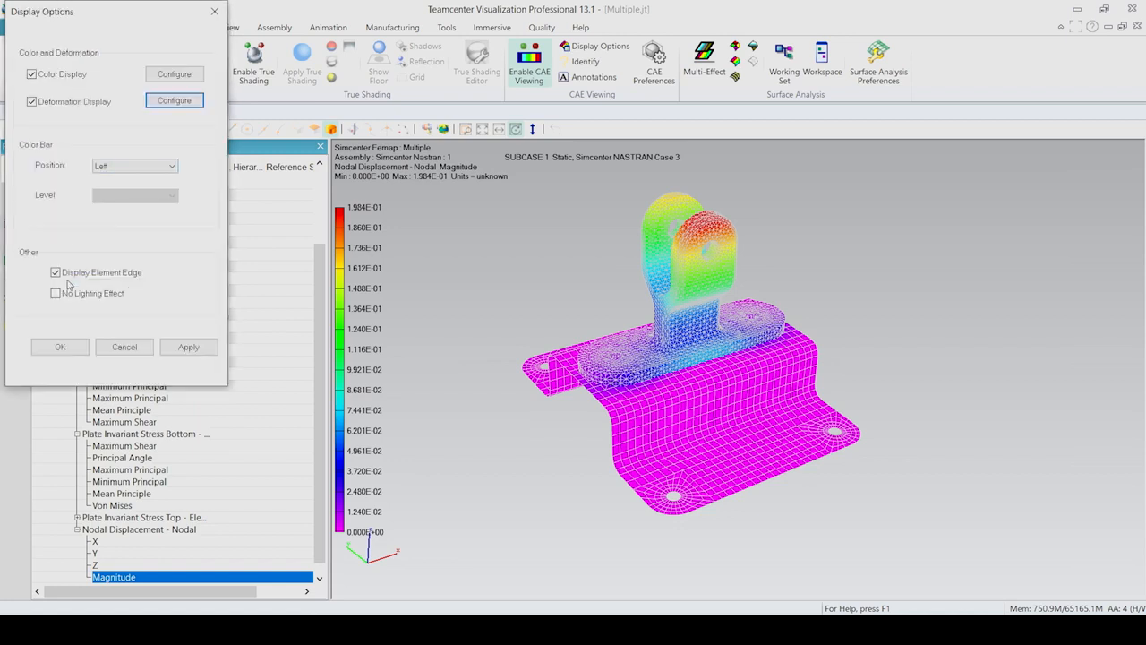
pyautogui.click(188, 348)
pyautogui.click(67, 347)
pyautogui.moveTo(623, 331); pyautogui.dragTo(556, 378)
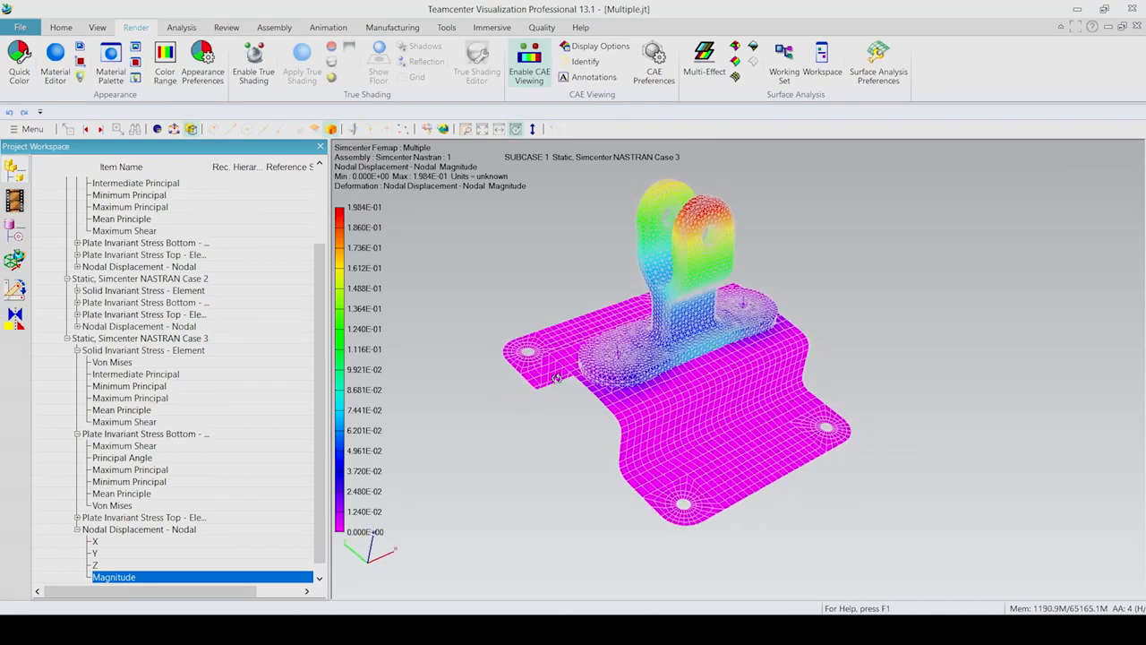